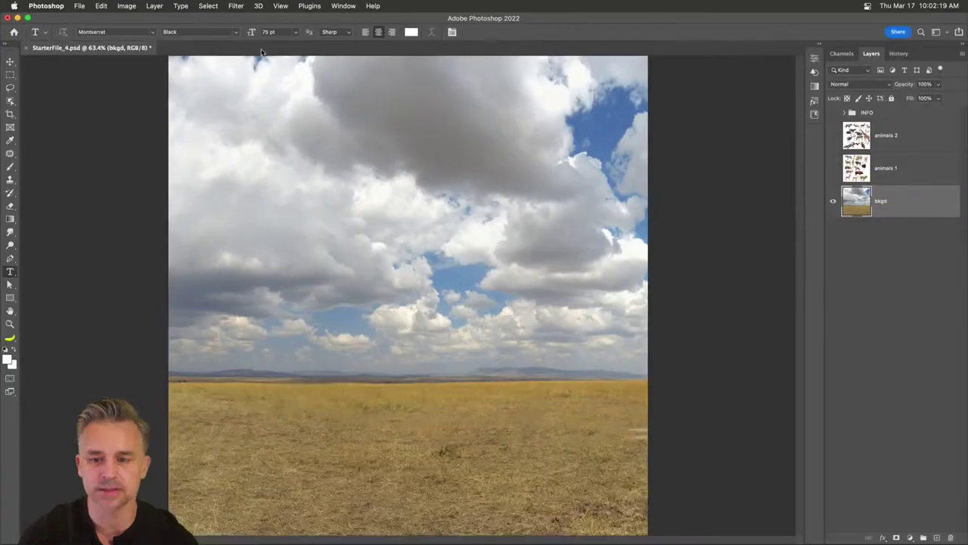
Add white Montserrat text 'The Wilds of' in the sky and position it
left_click(817, 46)
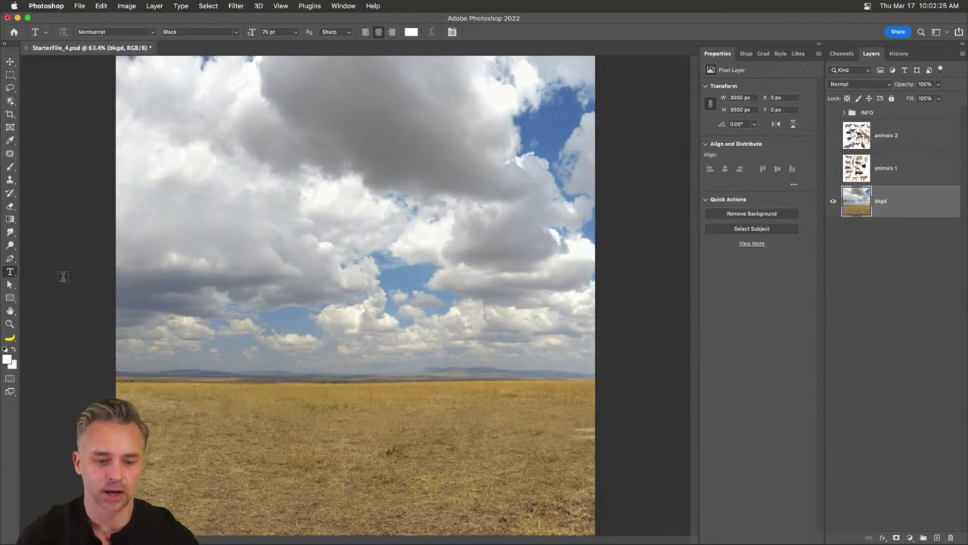
scroll(357, 5, "down", 2)
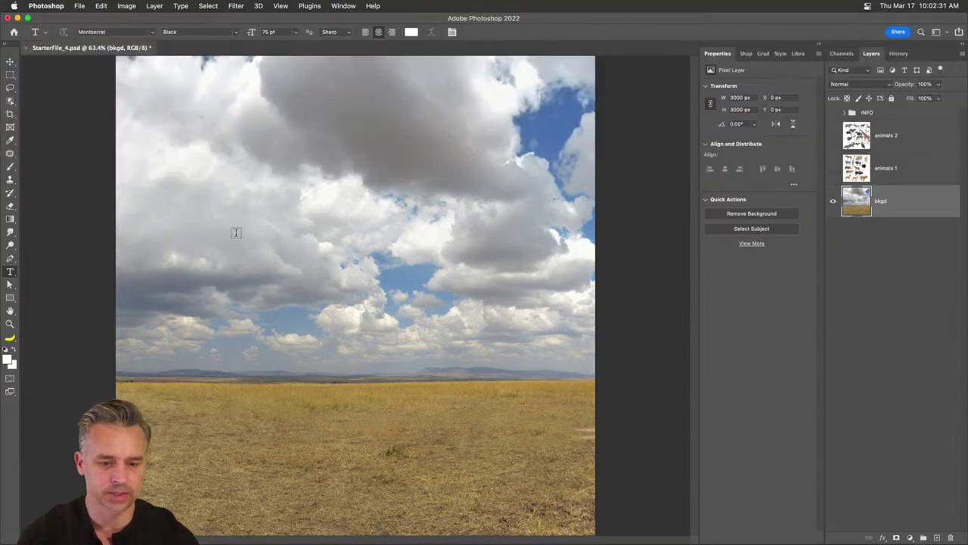
left_click(231, 235)
type("Th")
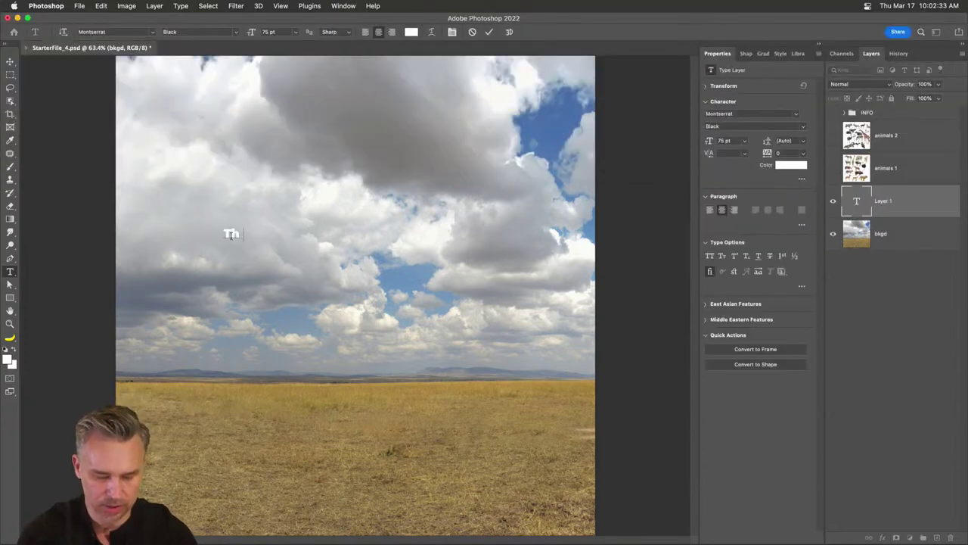
type("e Wilds of")
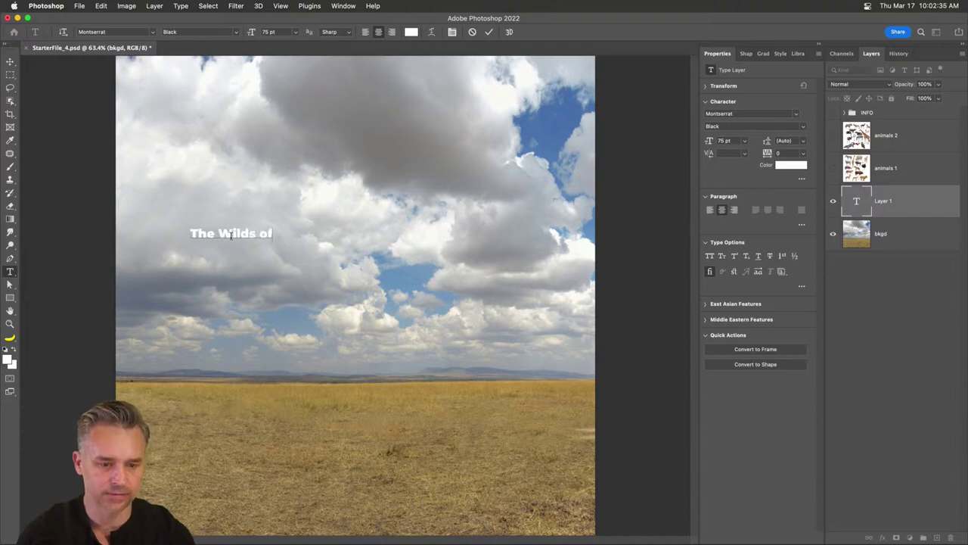
left_click(10, 61)
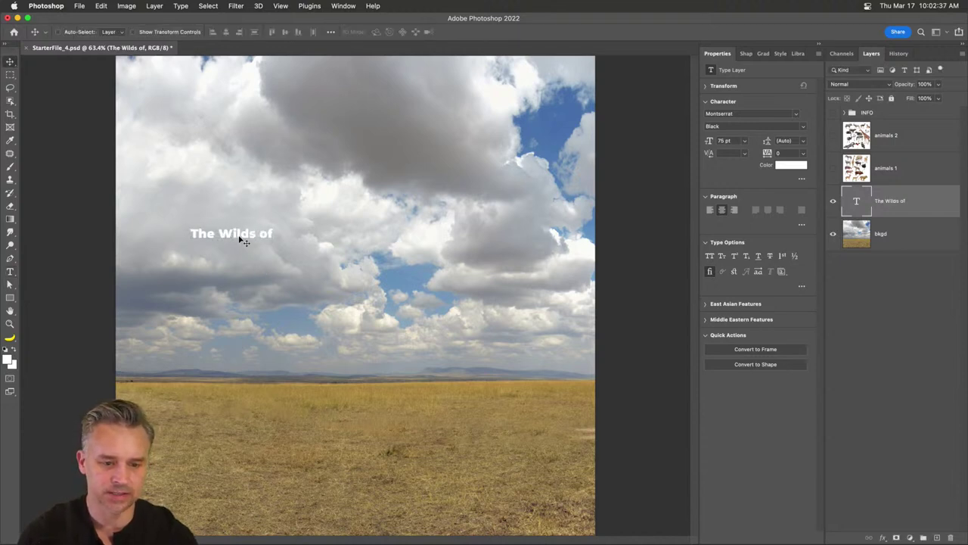
left_click_drag(244, 241, 274, 250)
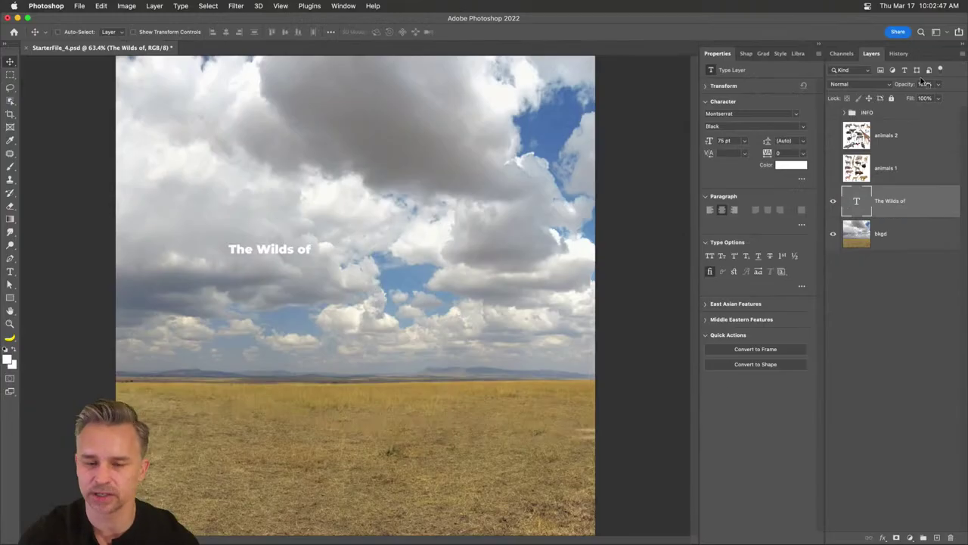
key("super+t")
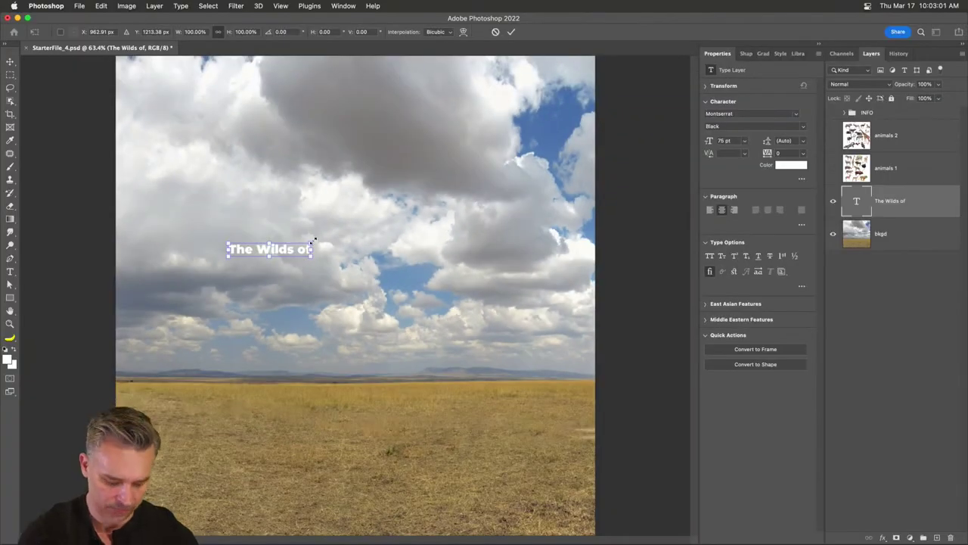
Scale up 'The Wilds of' with Free Transform and reposition it
left_click_drag(310, 243, 541, 205)
left_click_drag(327, 224, 266, 265)
left_click_drag(477, 295, 420, 280)
key("Return")
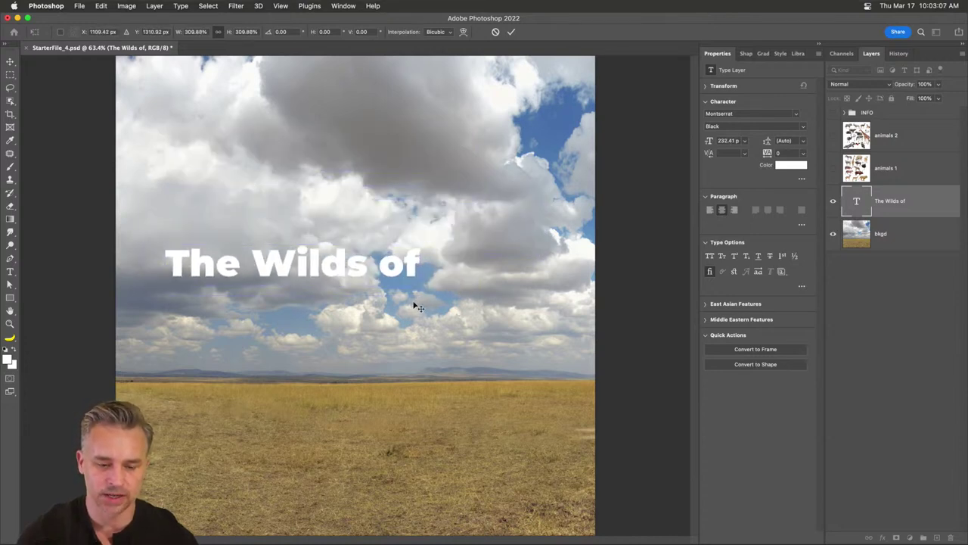
Add 'Africa' text below the title and scale it across the horizon
left_click(10, 271)
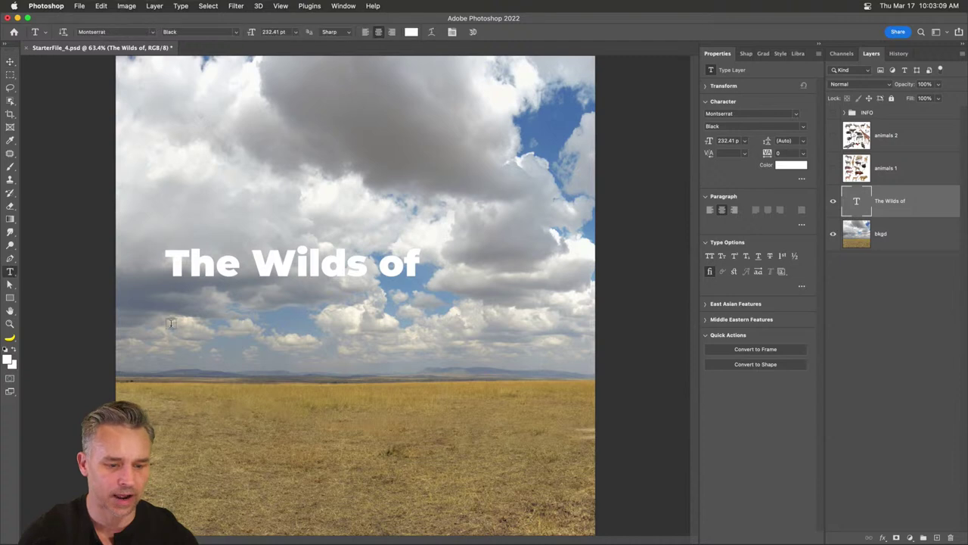
left_click(221, 312)
type("Africa")
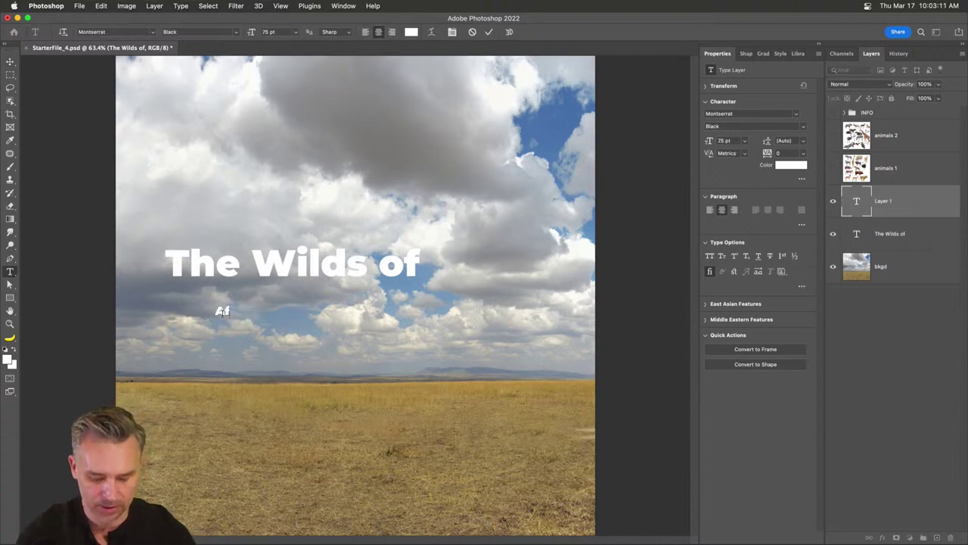
left_click(9, 60)
key("super+t")
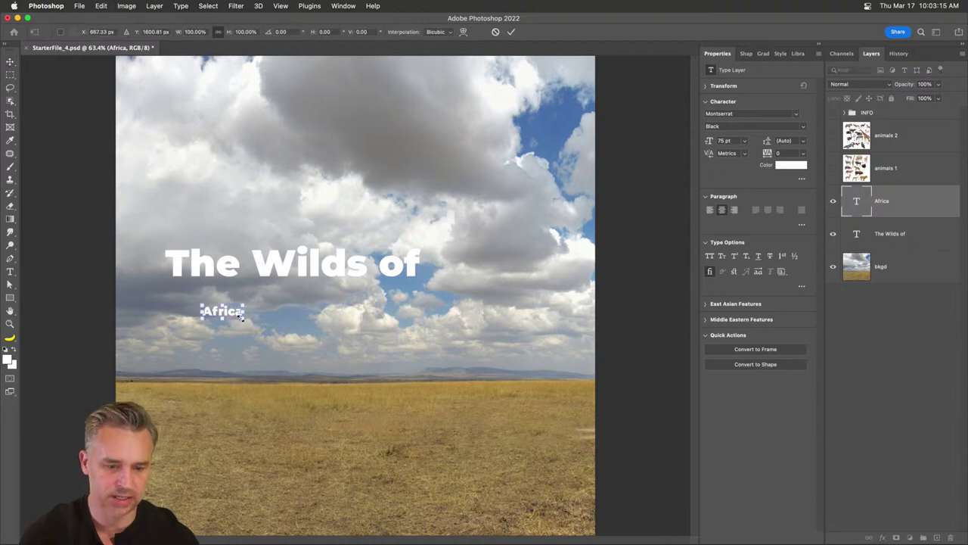
left_click_drag(242, 318, 549, 425)
left_click_drag(308, 344, 245, 335)
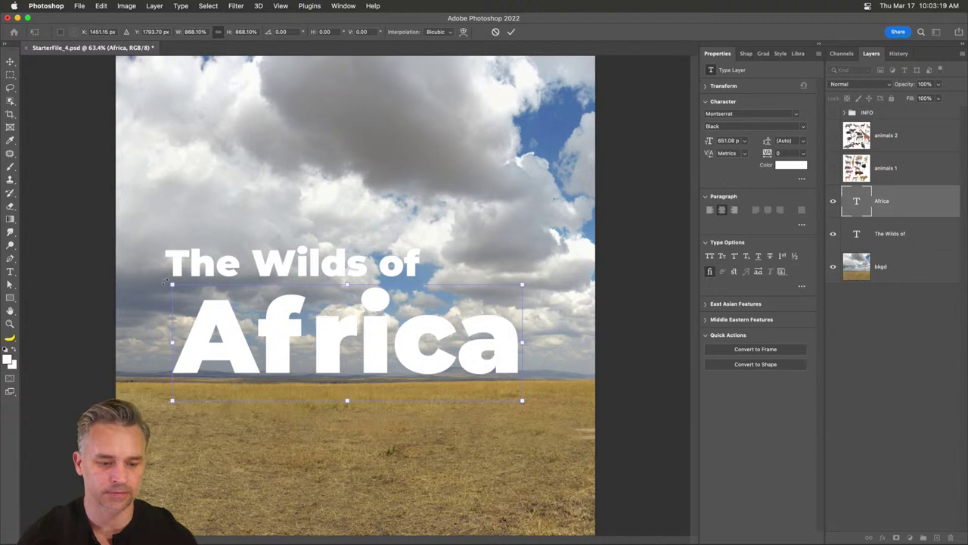
left_click_drag(172, 284, 92, 256)
left_click_drag(136, 312, 184, 333)
key("Return")
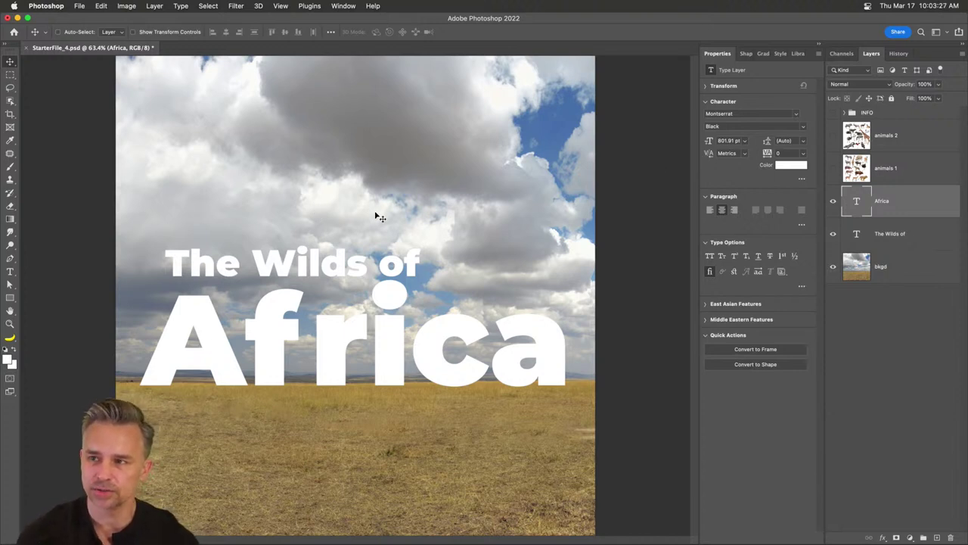
Delete 'of' from the title and recreate it as its own type layer
left_click(10, 274)
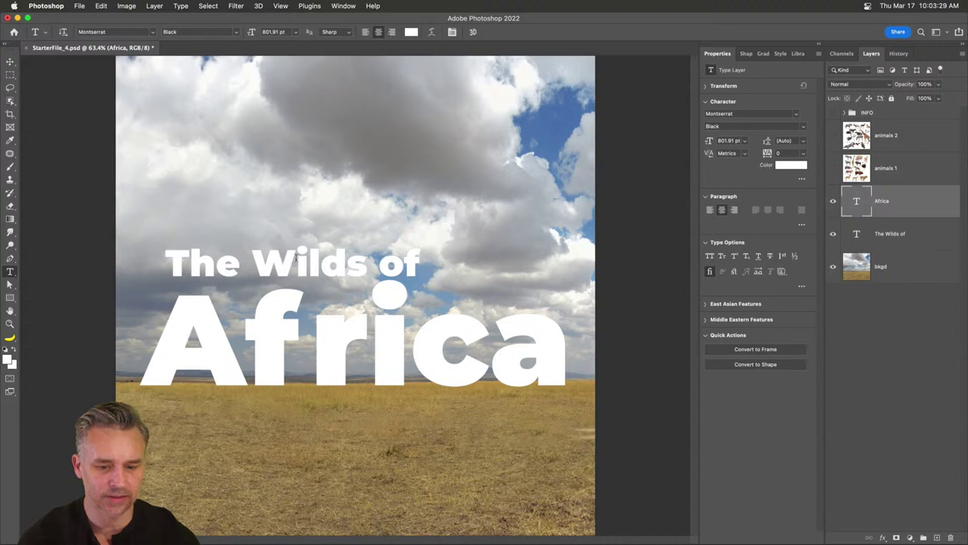
double_click(377, 262)
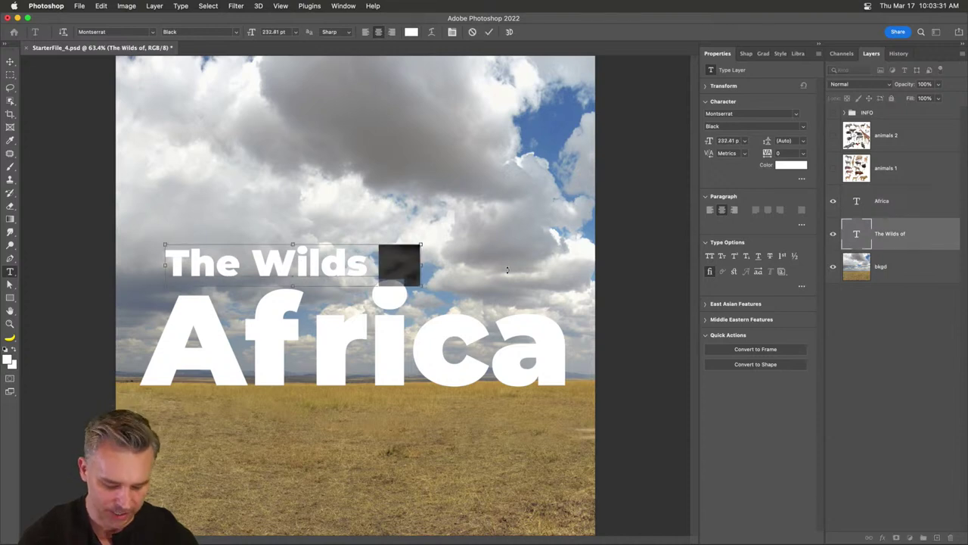
key("BackSpace")
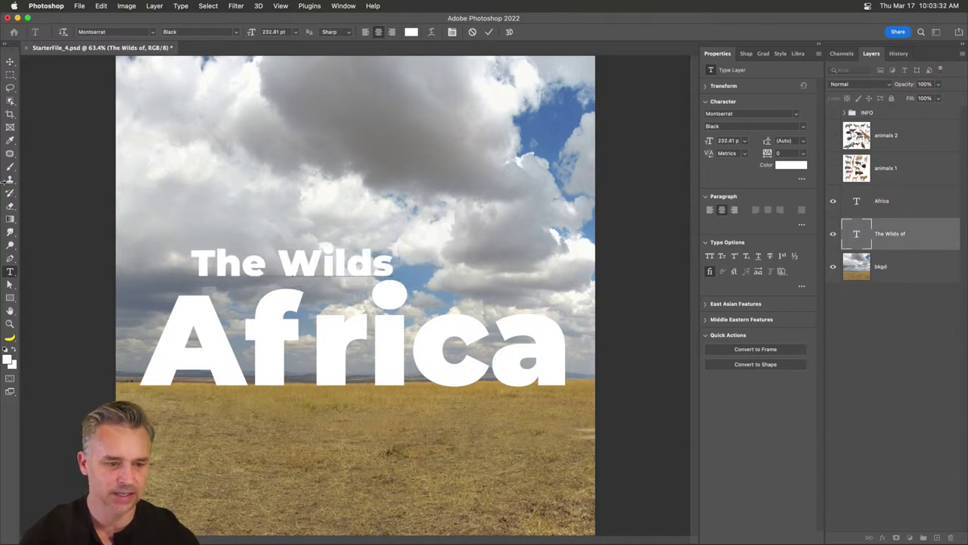
left_click(10, 88)
left_click(10, 272)
left_click(414, 228)
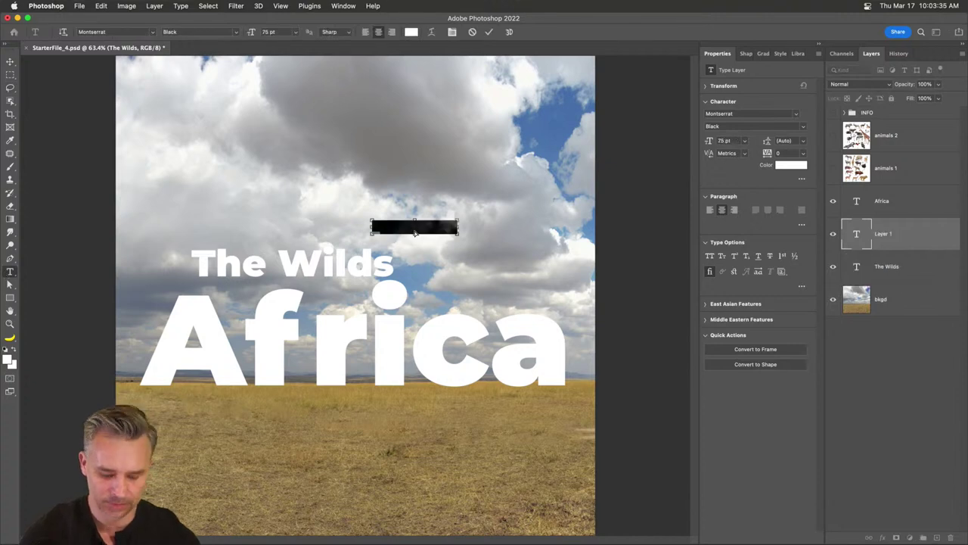
key("BackSpace")
type("of")
left_click(10, 60)
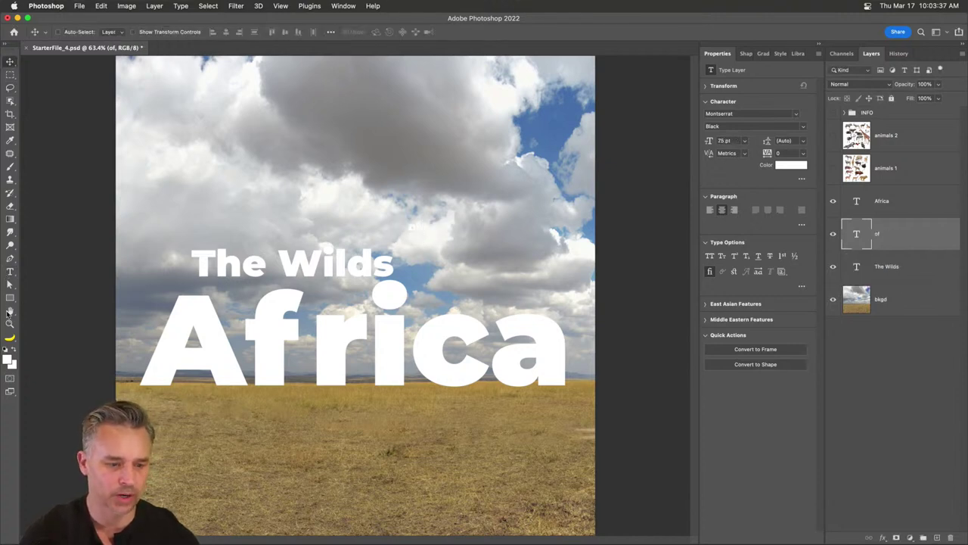
Delete 'The' from the title and add it as a separate layer above 'Wilds'
left_click(10, 272)
left_click(280, 257)
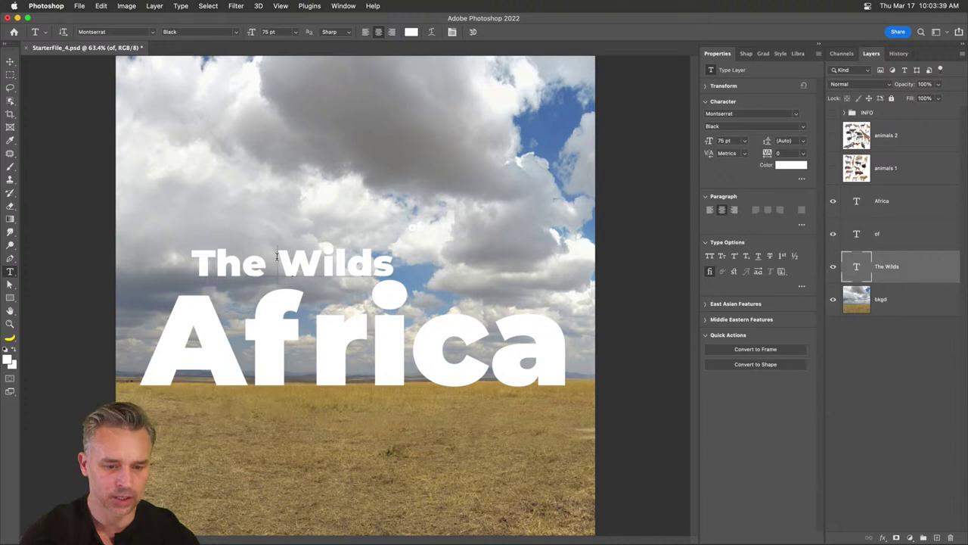
left_click_drag(281, 257, 190, 261)
key("BackSpace")
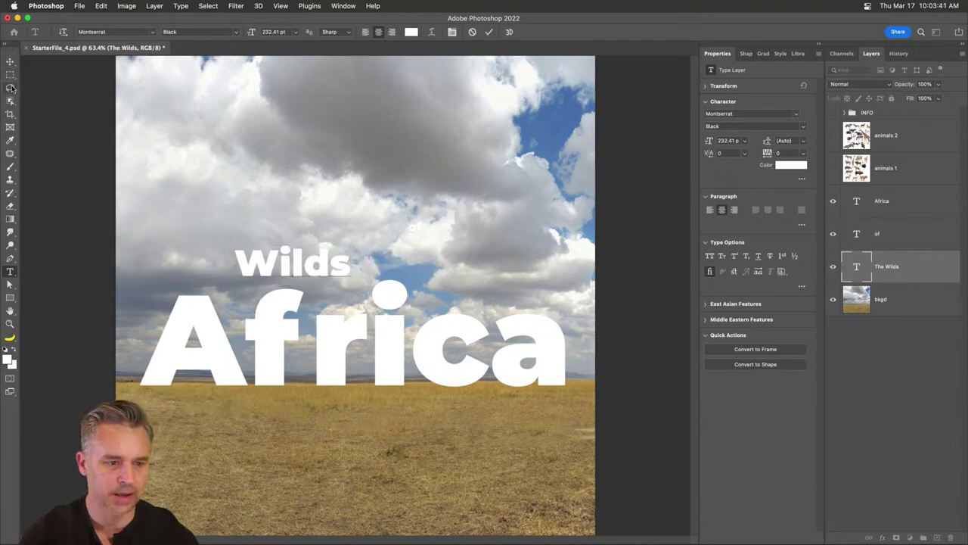
left_click(11, 88)
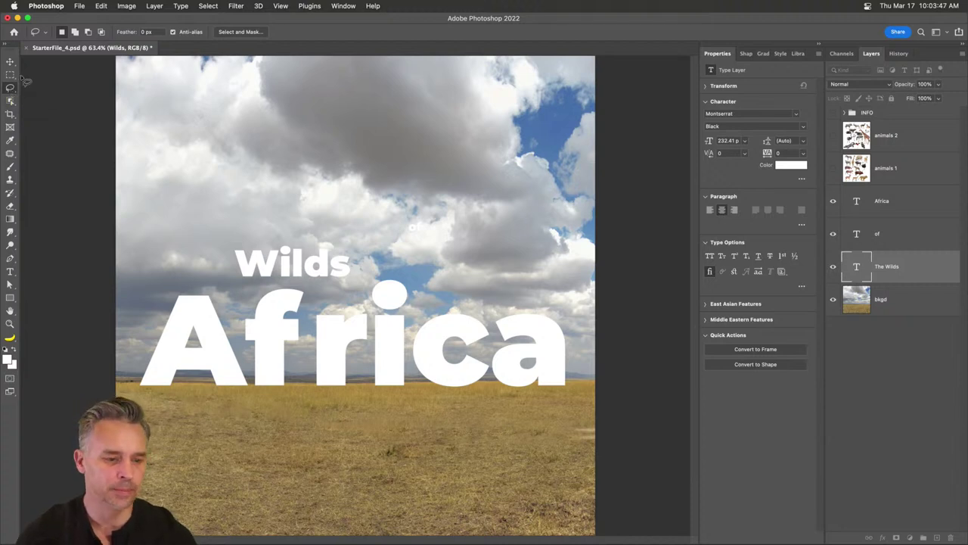
left_click(10, 272)
left_click(175, 206)
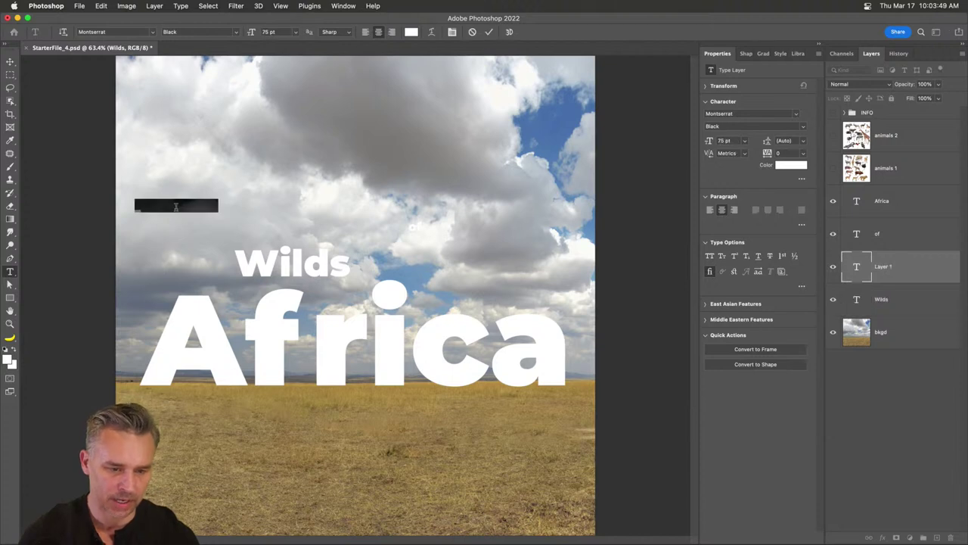
type("The")
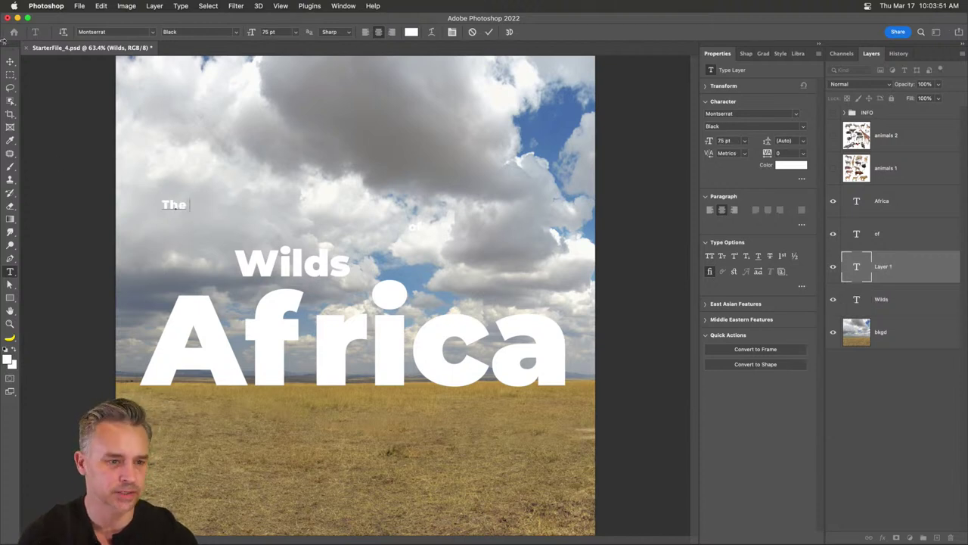
left_click(10, 60)
left_click_drag(160, 207, 300, 220)
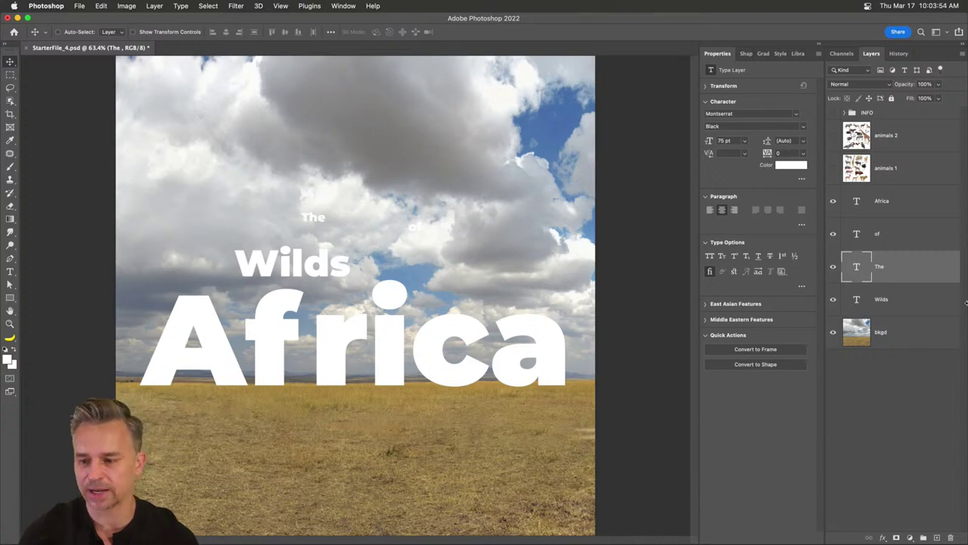
left_click(888, 307)
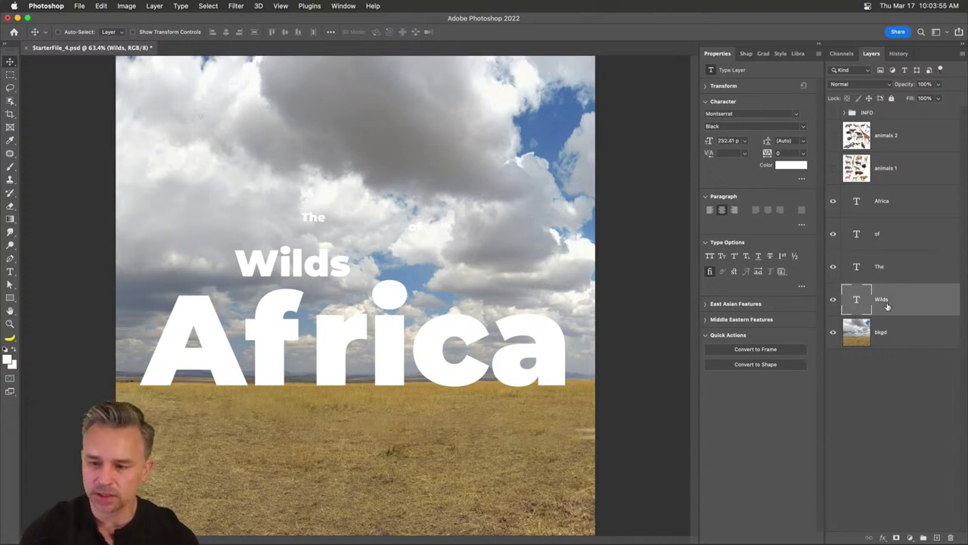
Select all four title layers and colour them tan 967b4e sampled from the grass
left_click(833, 333)
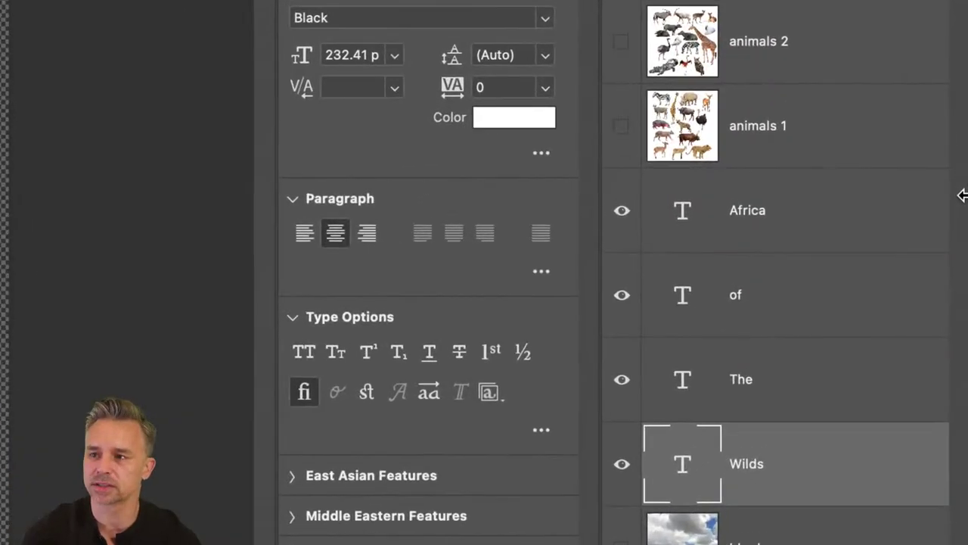
left_click(817, 212, "shift")
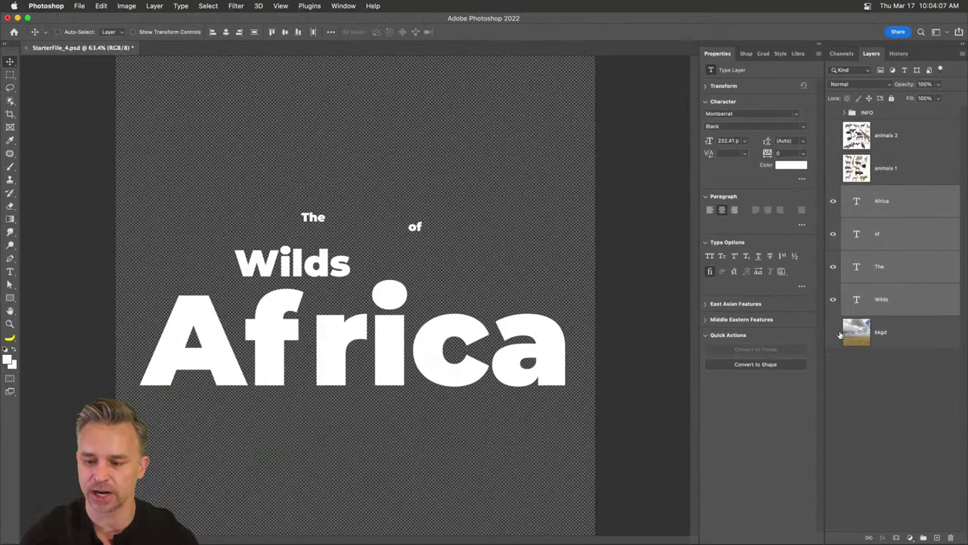
left_click(833, 333)
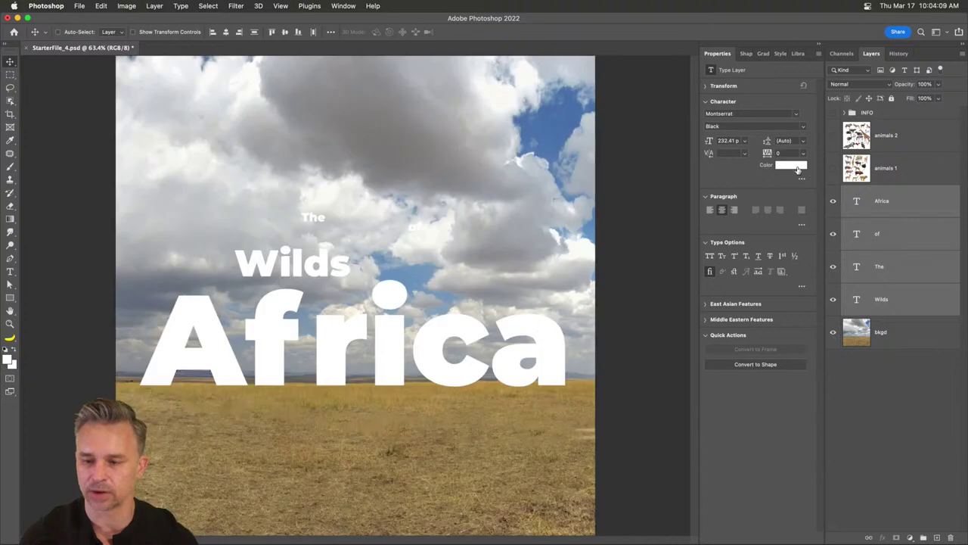
left_click(785, 165)
left_click_drag(624, 215, 617, 233)
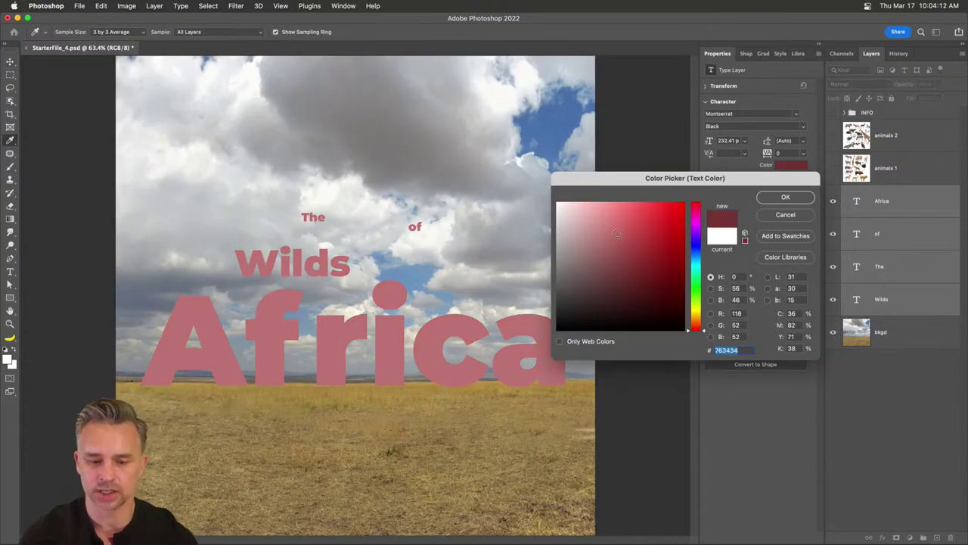
left_click(400, 415)
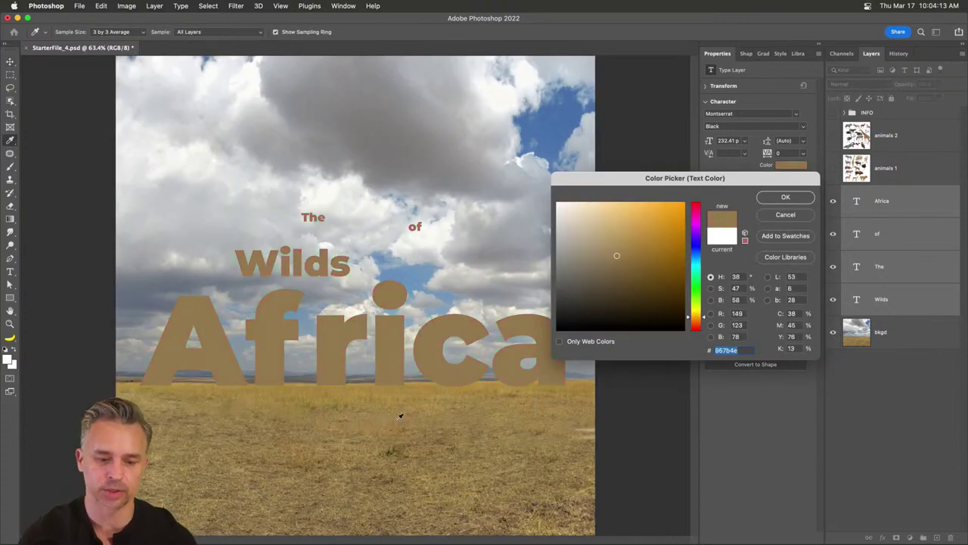
left_click(767, 199)
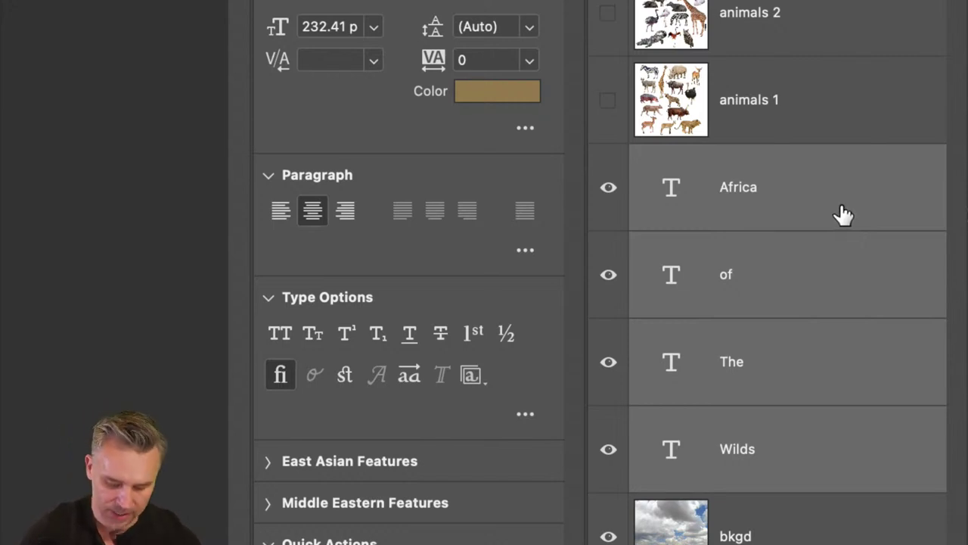
Group the four title layers and name the group 'wild type 1'
key("super+g")
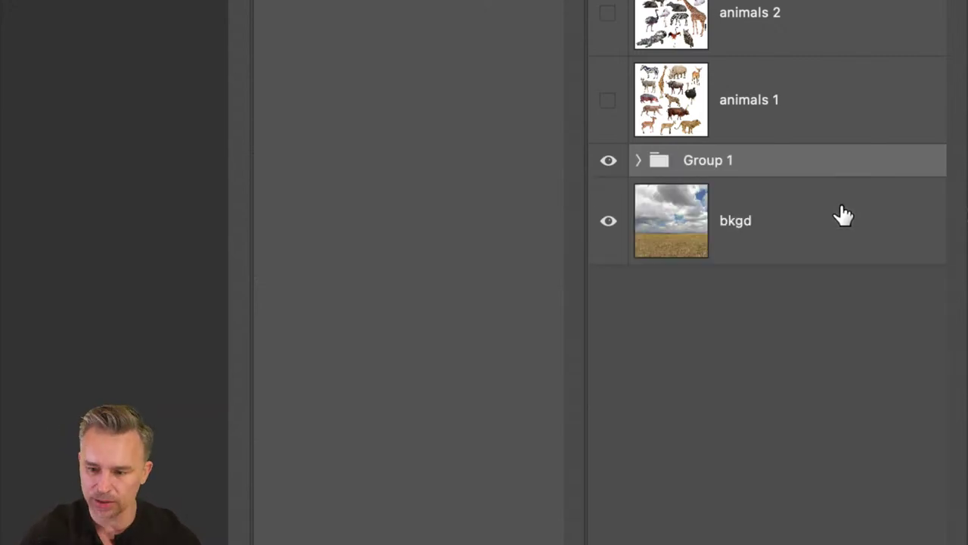
double_click(697, 162)
key("BackSpace")
type("type exa")
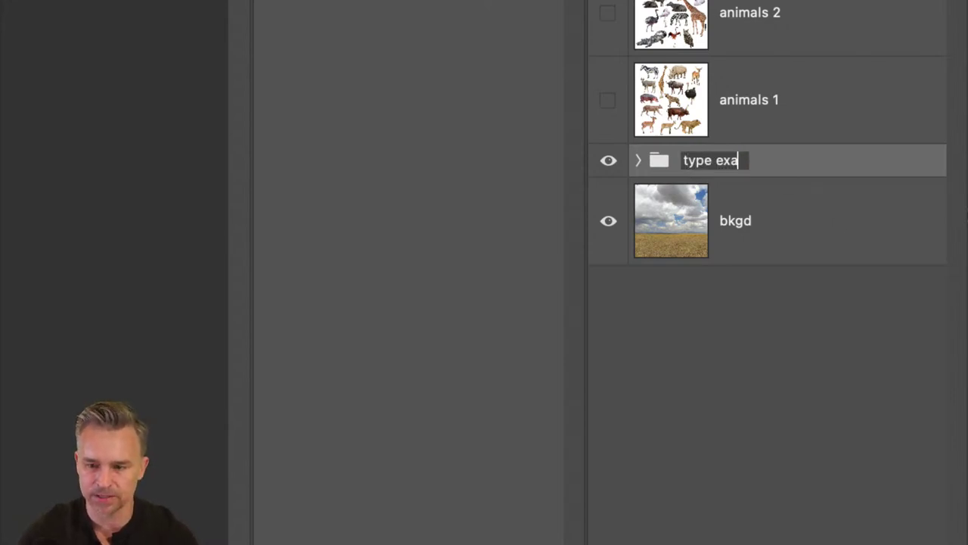
key("BackSpace")
key("BackSpace")
key("BackSpace")
key("BackSpace")
key("BackSpace")
key("BackSpace")
key("BackSpace")
key("BackSpace")
type("wi")
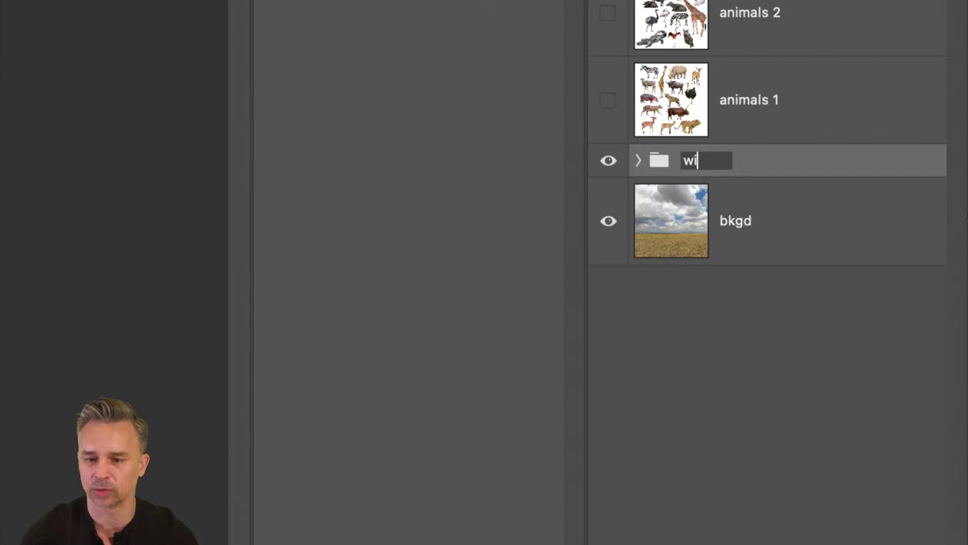
type("ld type 1")
key("Return")
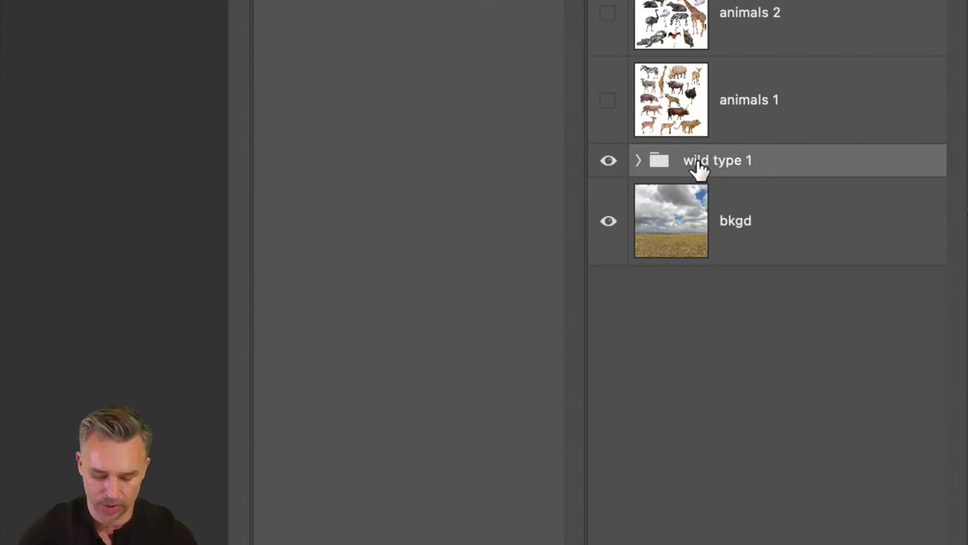
Duplicate the wild type 1 group and select its four type layers
key("super+j")
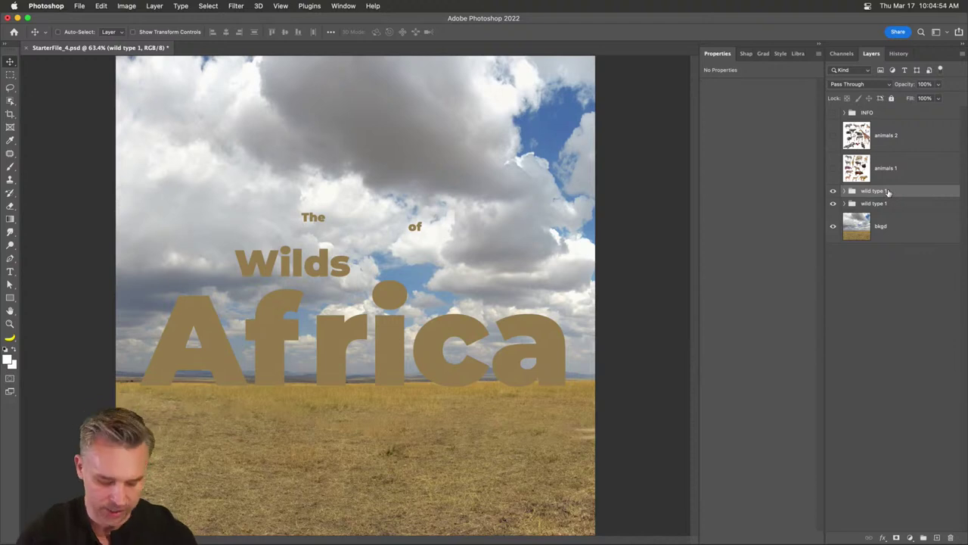
key("super+z")
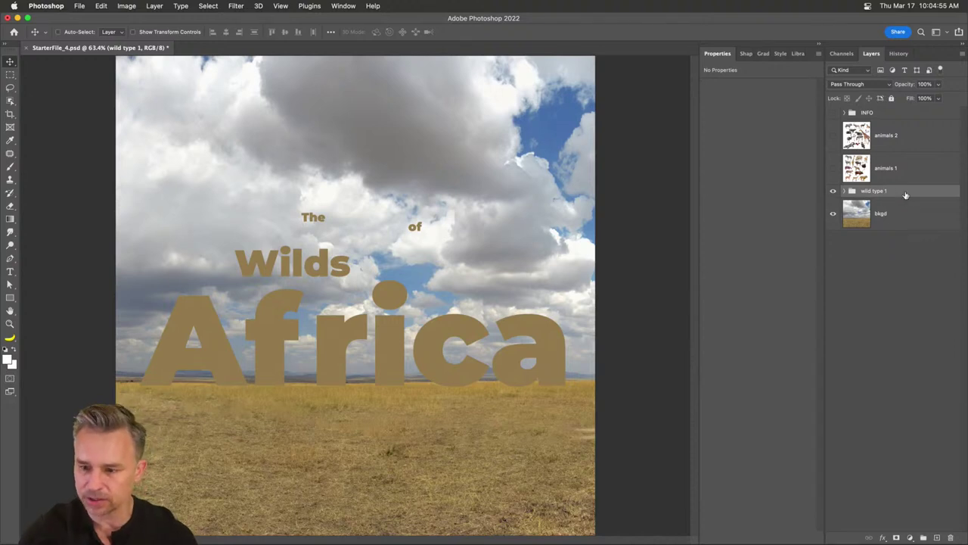
left_click_drag(905, 195, 924, 537)
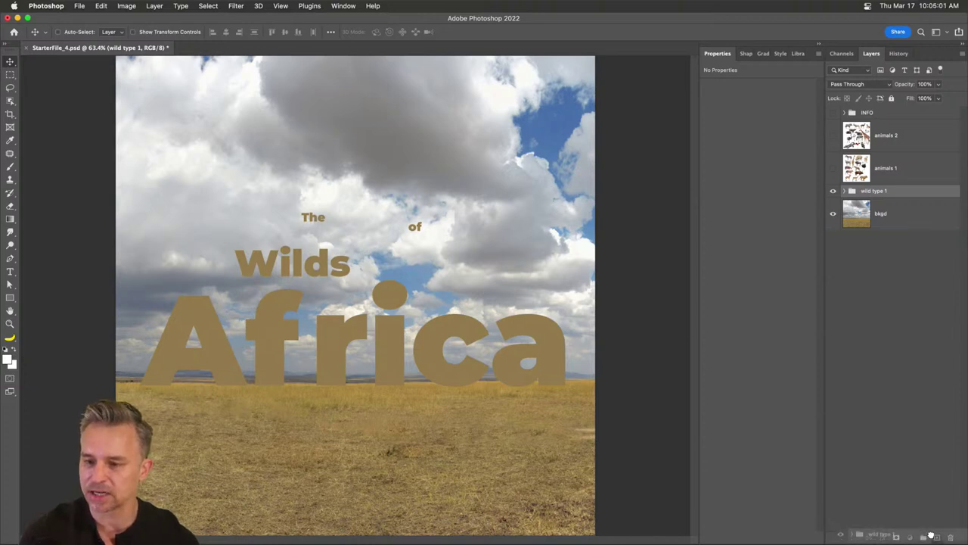
key("super+z")
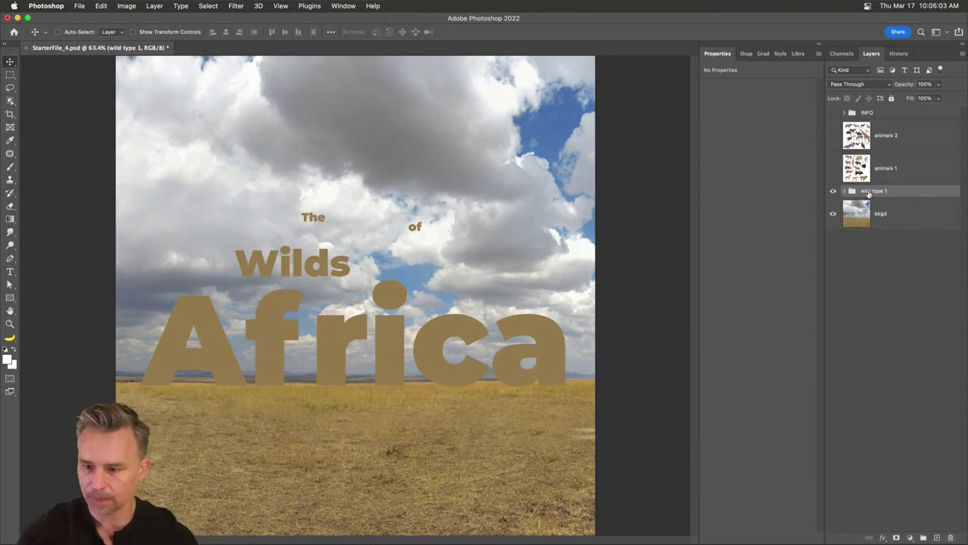
left_click_drag(870, 192, 936, 537)
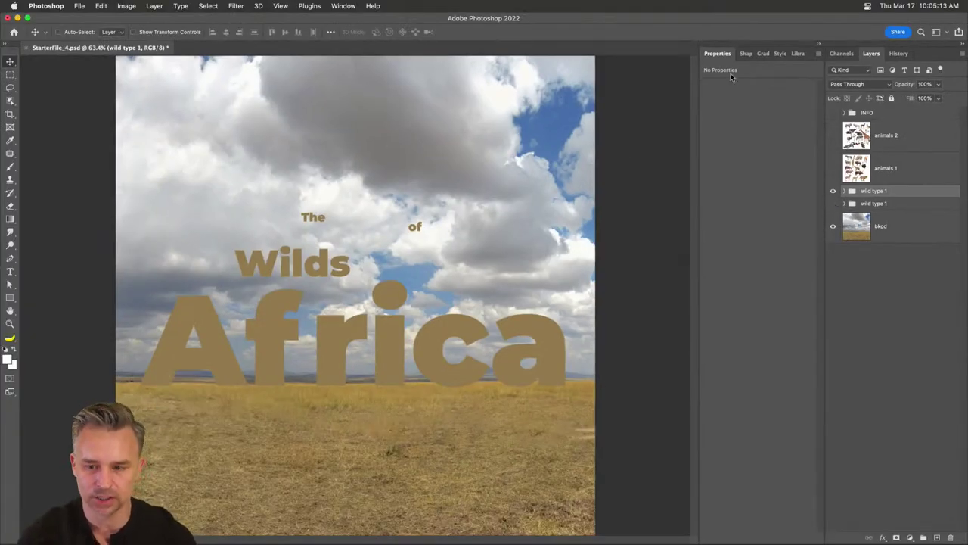
left_click(844, 193)
left_click(877, 213)
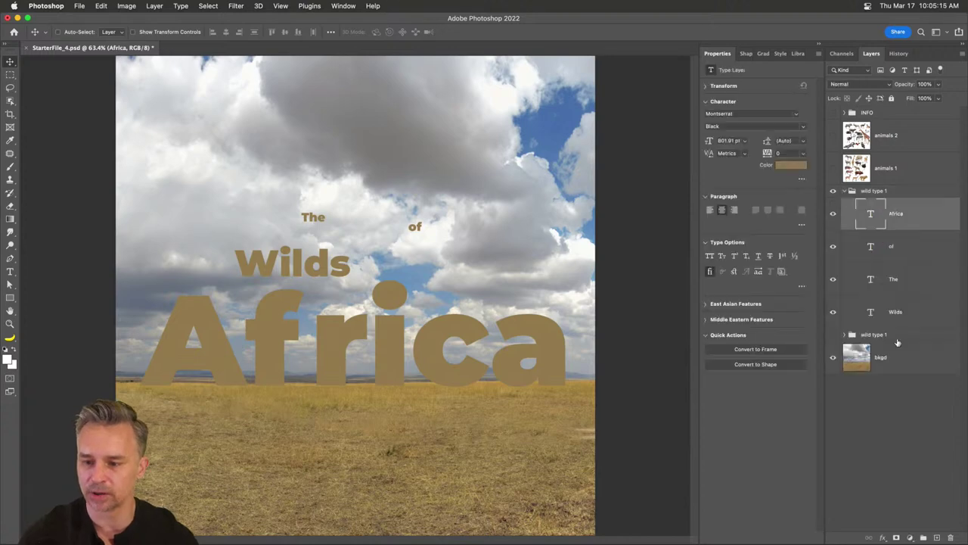
left_click(895, 316, "shift")
left_click(795, 113)
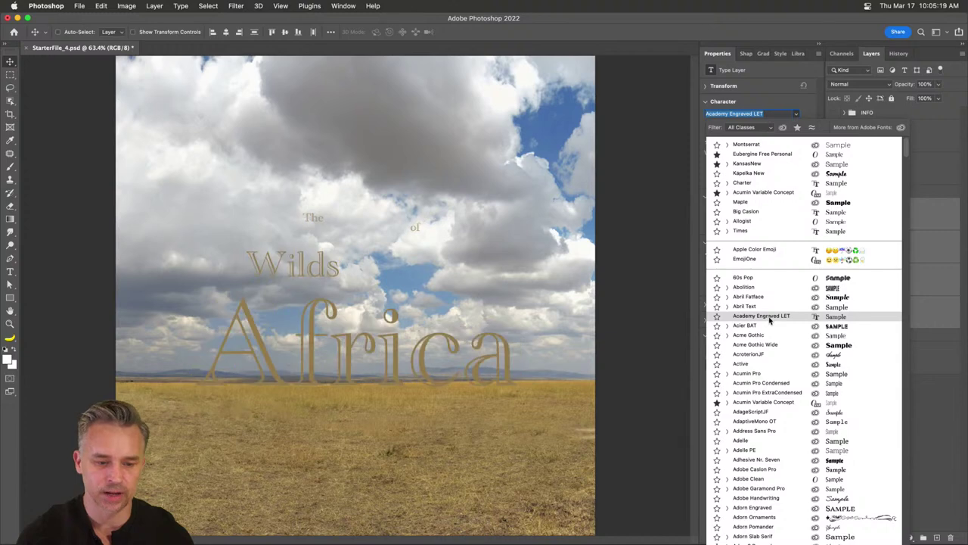
Apply Acumin Pro and set the title words' colour to black 000000
left_click(778, 378)
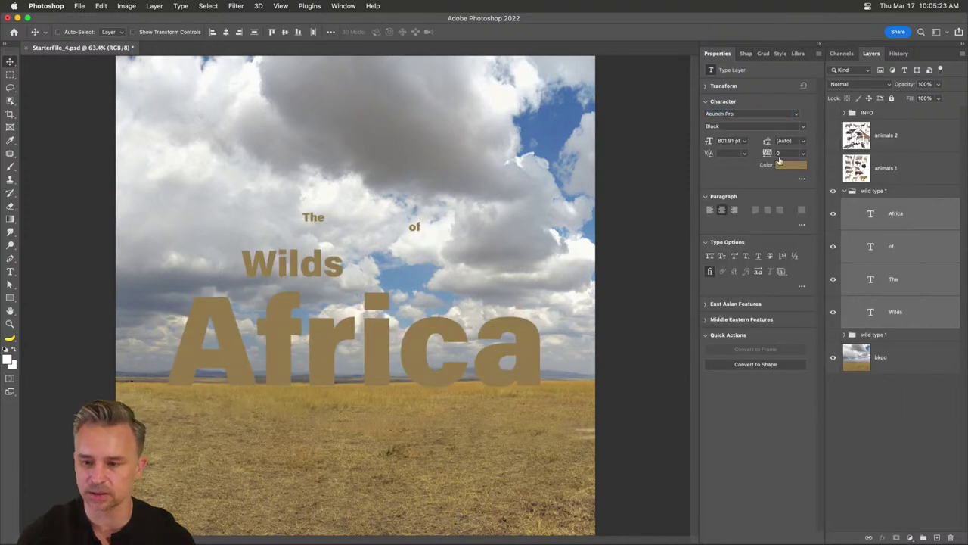
left_click(791, 165)
type("000000")
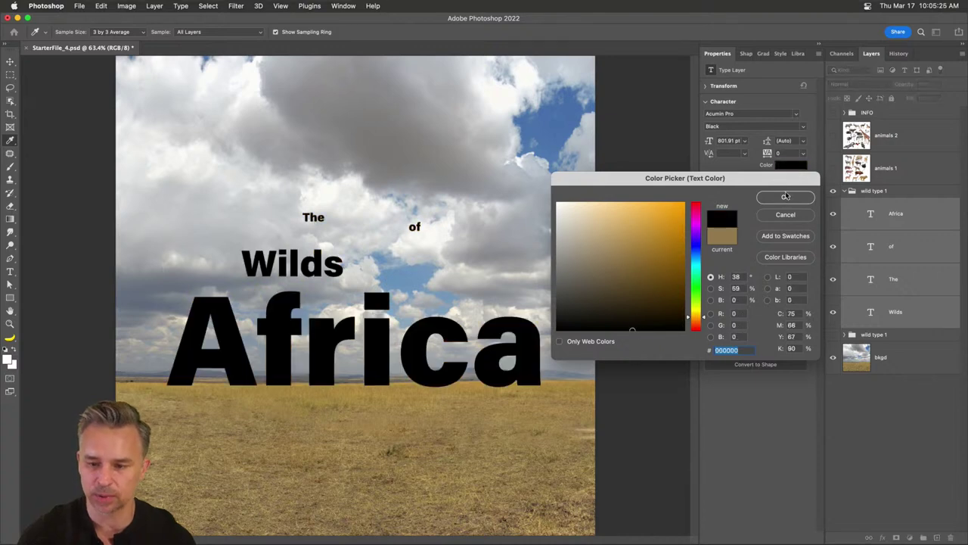
left_click(786, 198)
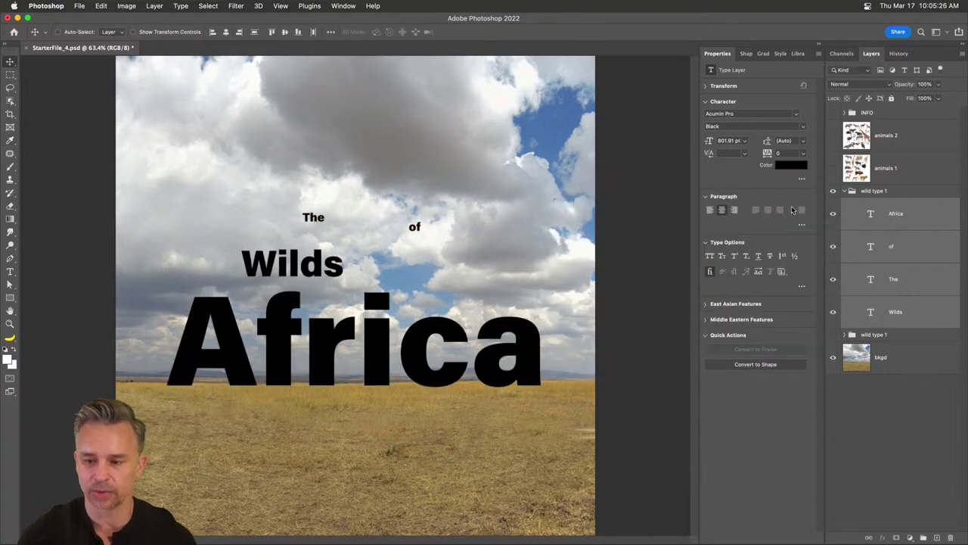
Preview fonts on the title and set the words in KansasNew Black
left_click(801, 126)
left_click(793, 115)
left_click(794, 115)
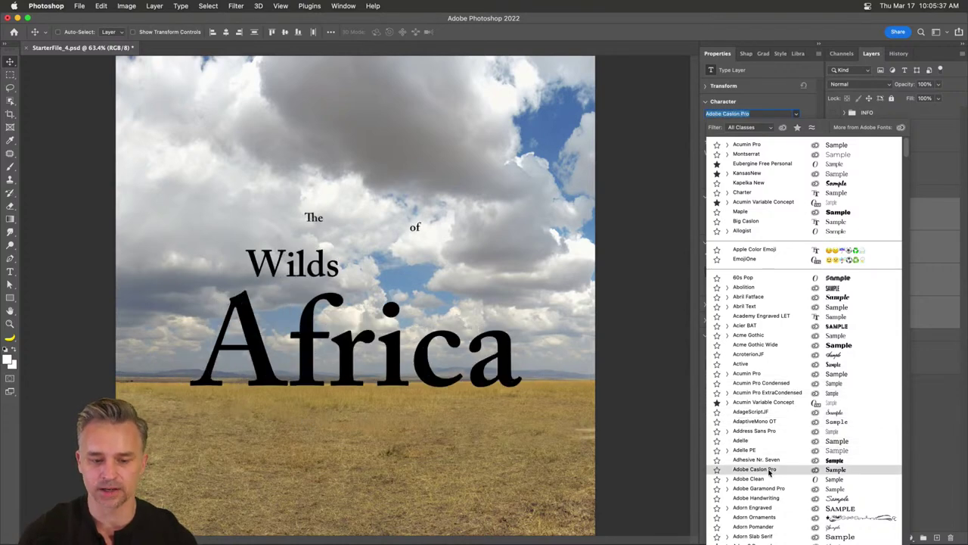
scroll(769, 470, "down", 3)
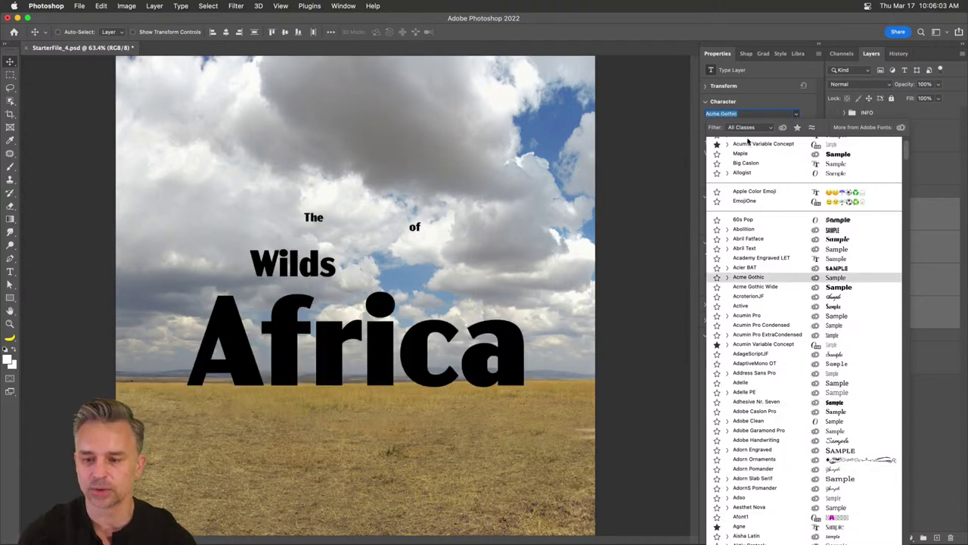
scroll(758, 151, "up", 2)
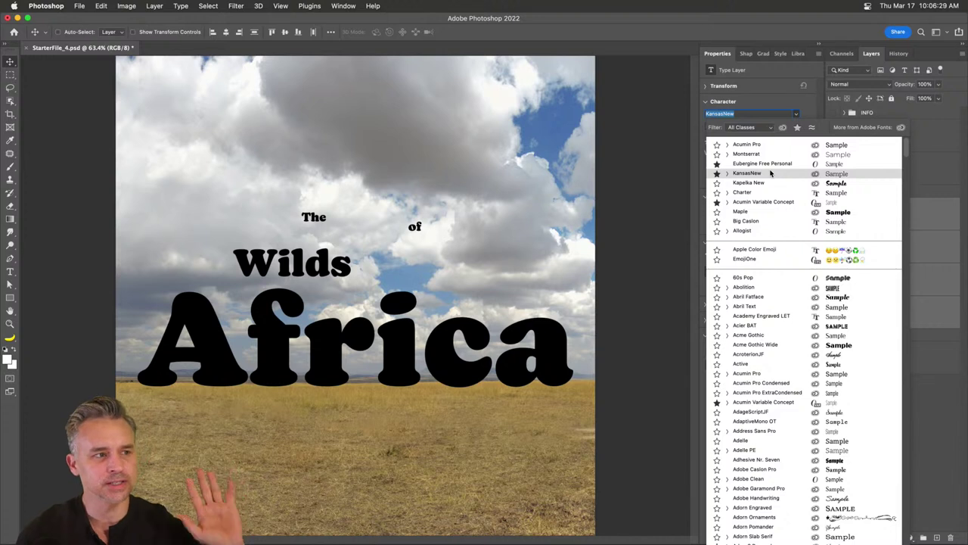
left_click(771, 173)
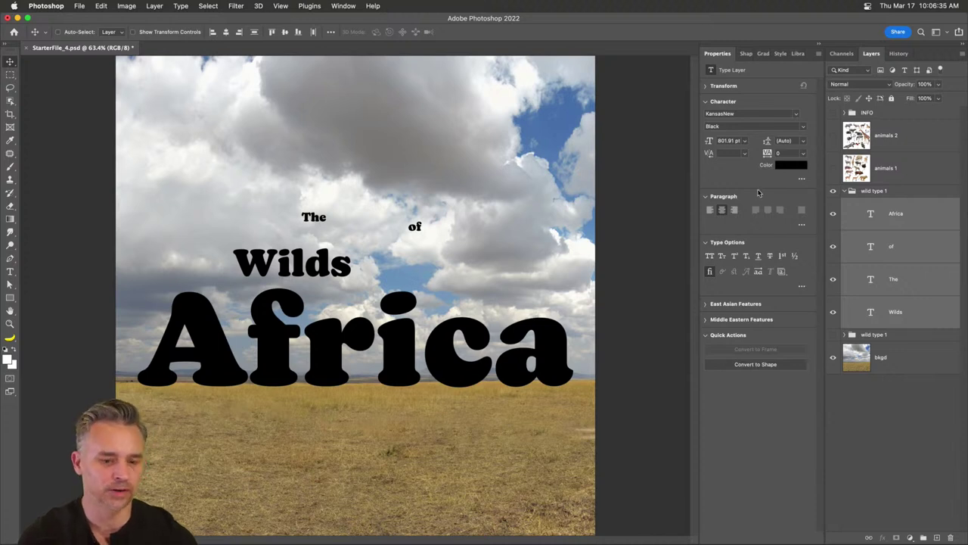
Zoom to 100% and enable Auto-Select to pick the The, Wilds, of and Africa layers on canvas
left_click(891, 245)
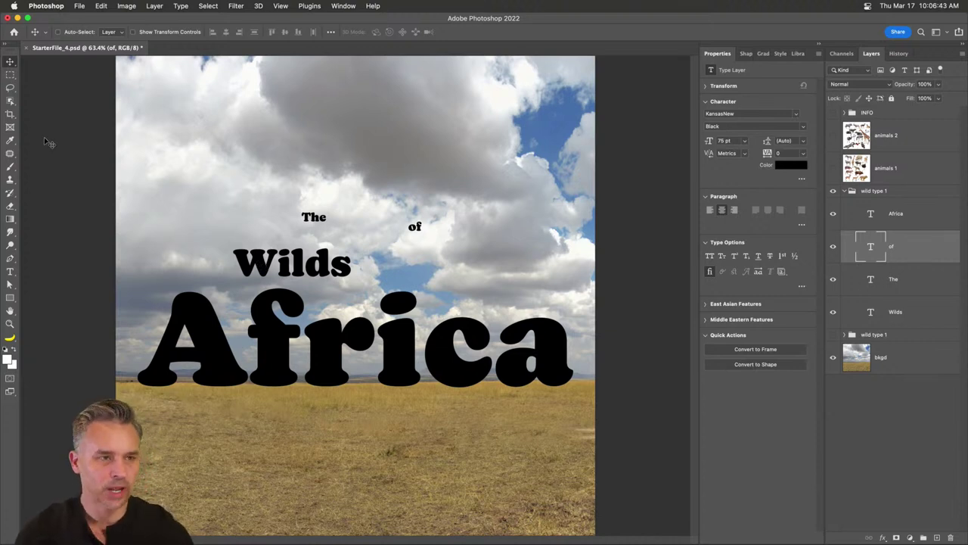
key("super+1")
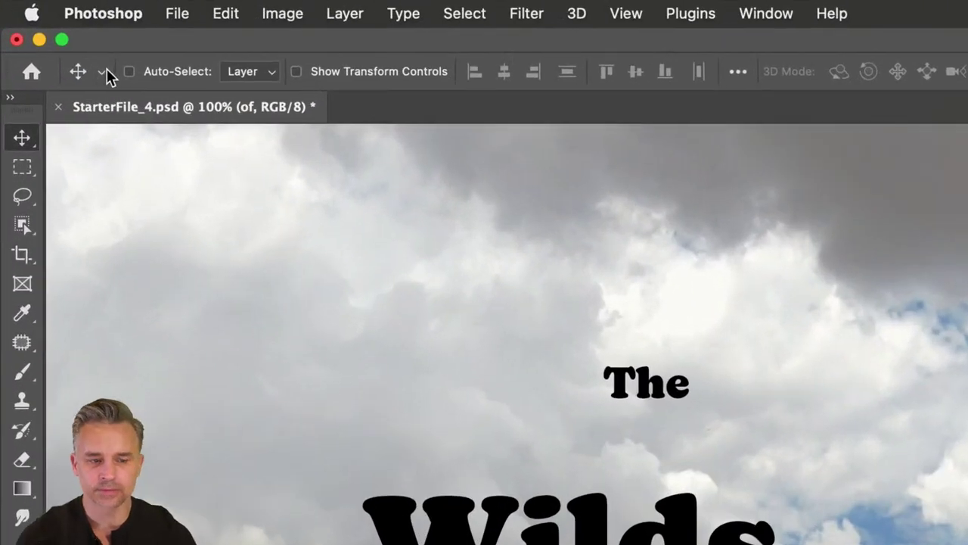
left_click(129, 72)
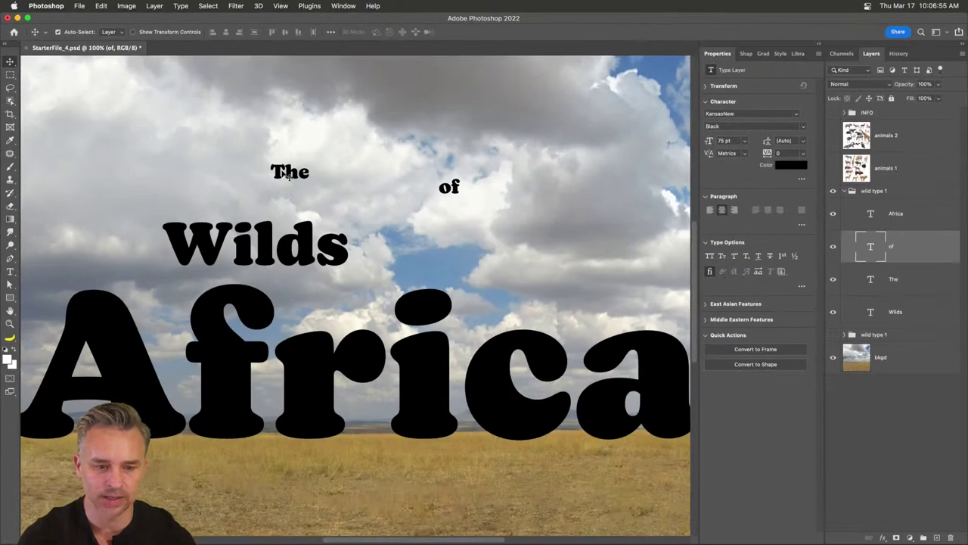
left_click(294, 174)
left_click(303, 242)
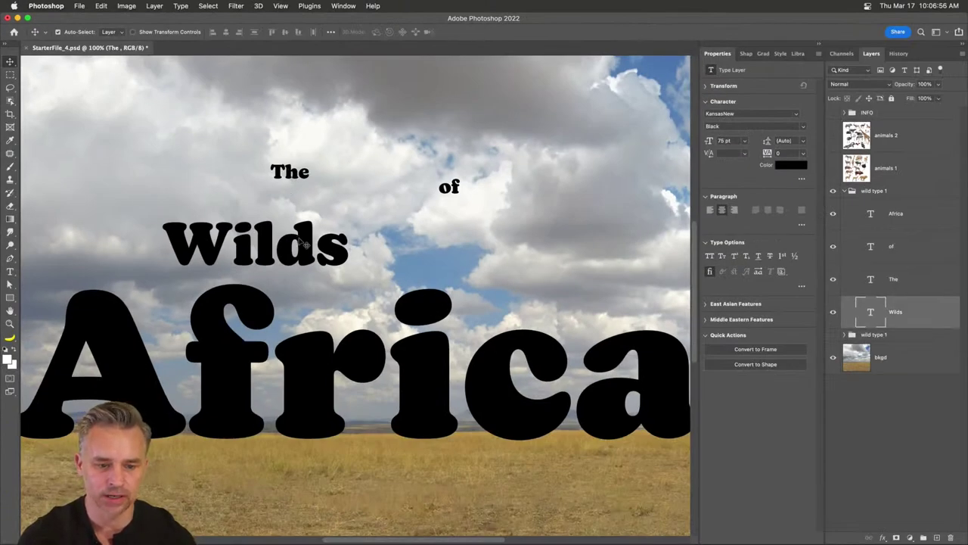
left_click(303, 372)
left_click(452, 190)
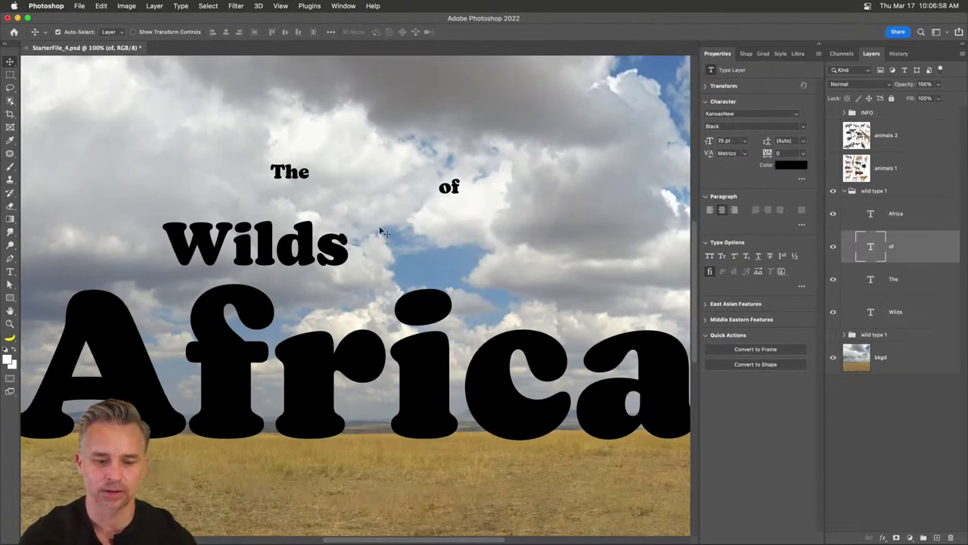
left_click(322, 249)
left_click(294, 420)
left_click(247, 258)
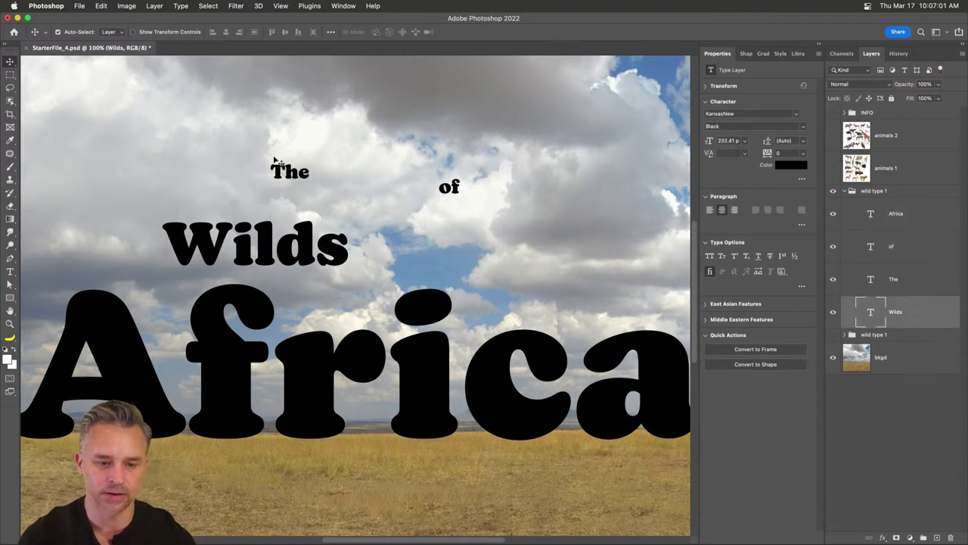
left_click(281, 173)
left_click(217, 335)
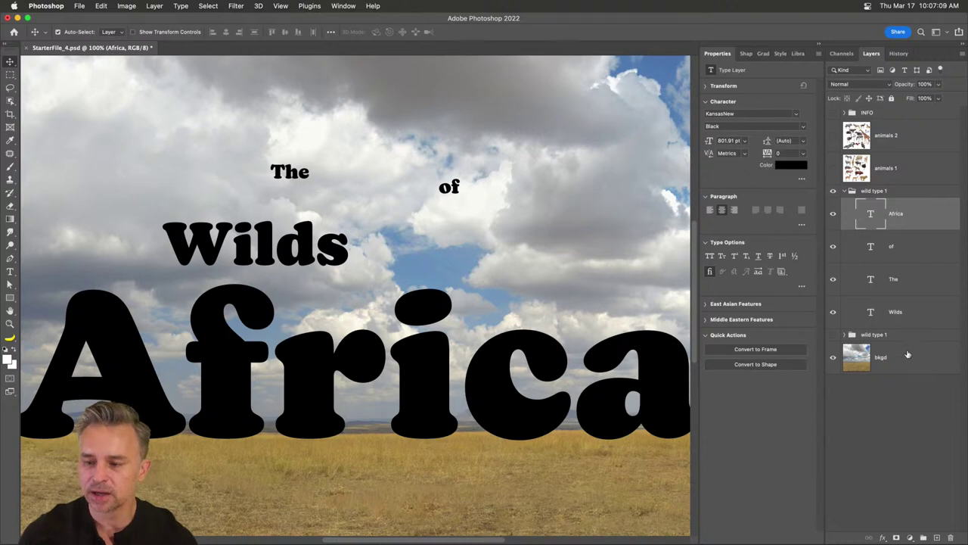
Fully lock the bkgd layer and turn off Auto-Select, using Cmd for temporary picking
left_click(941, 362)
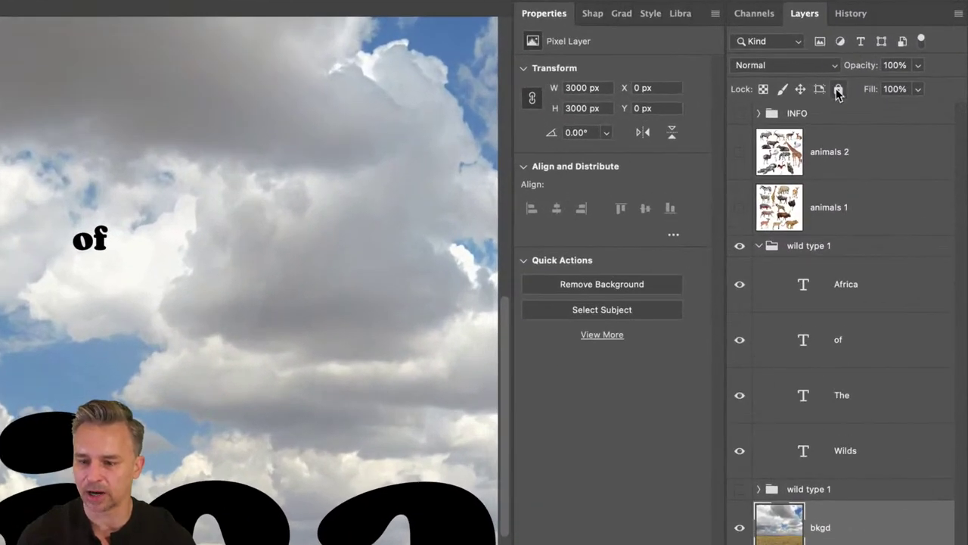
left_click(864, 94)
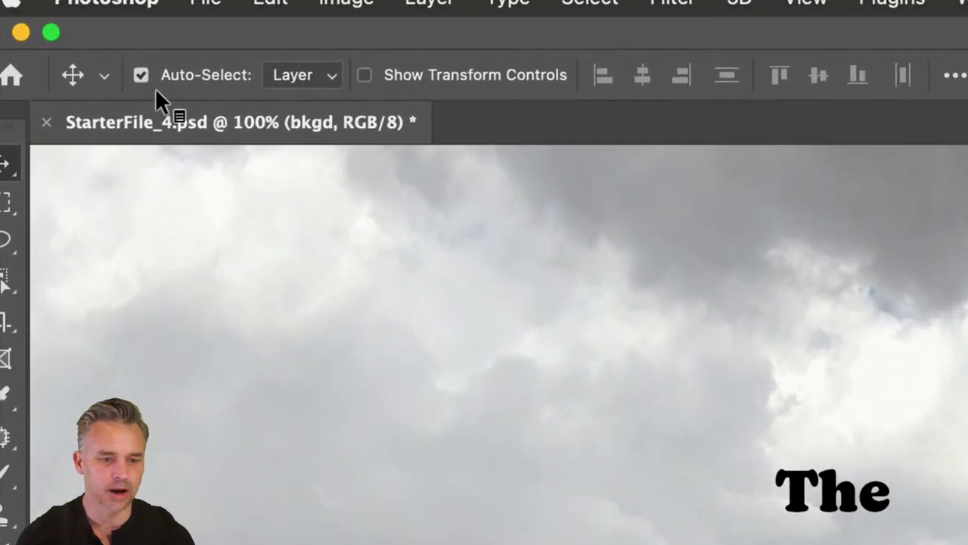
left_click(143, 76)
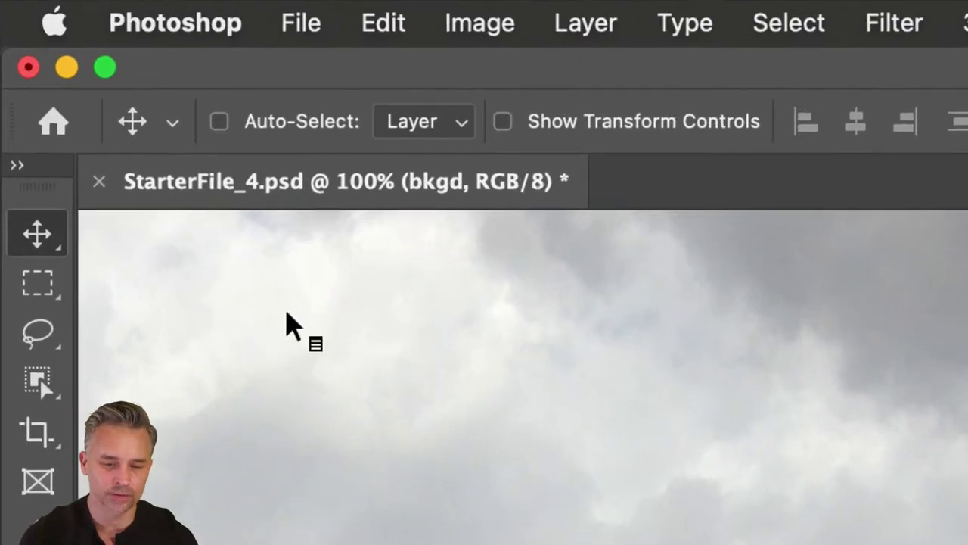
key("super")
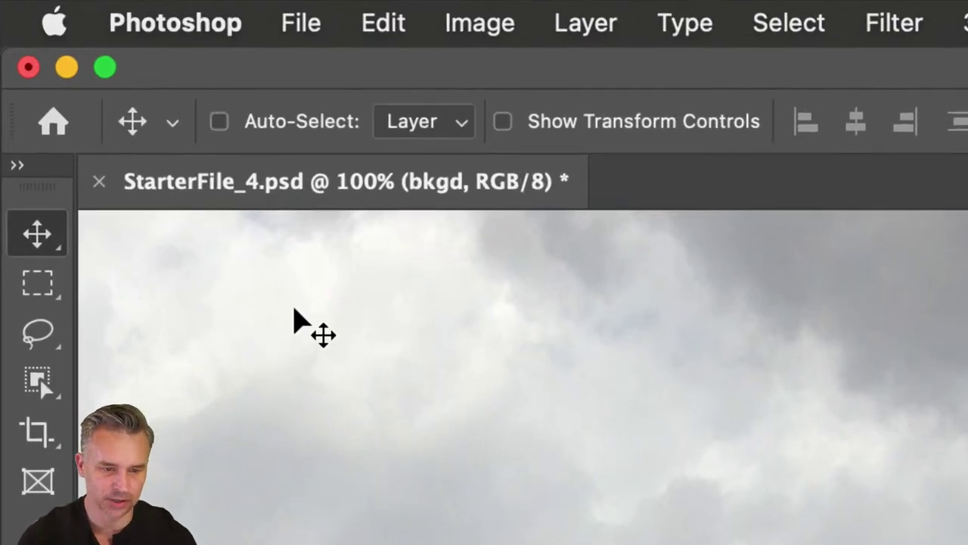
key("super")
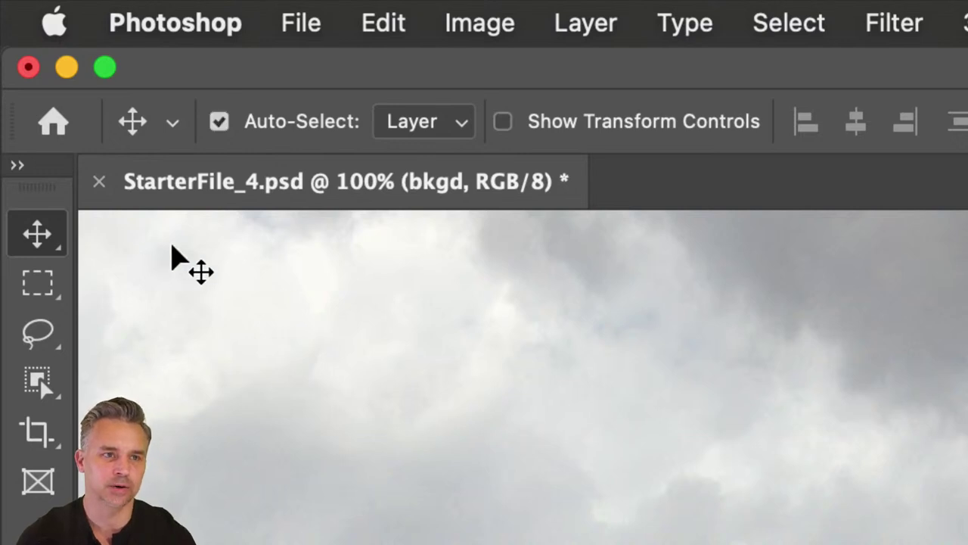
key("super")
key("super")
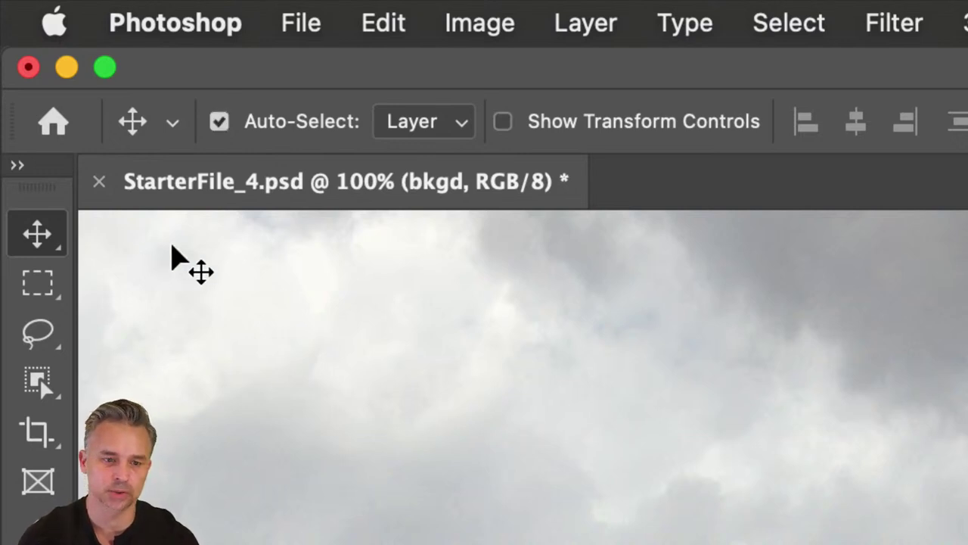
key("super")
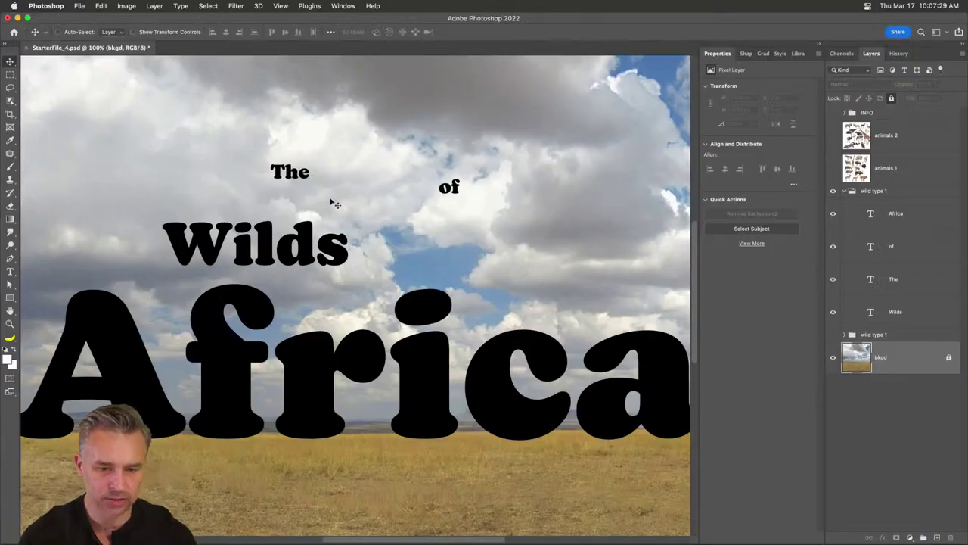
key("super")
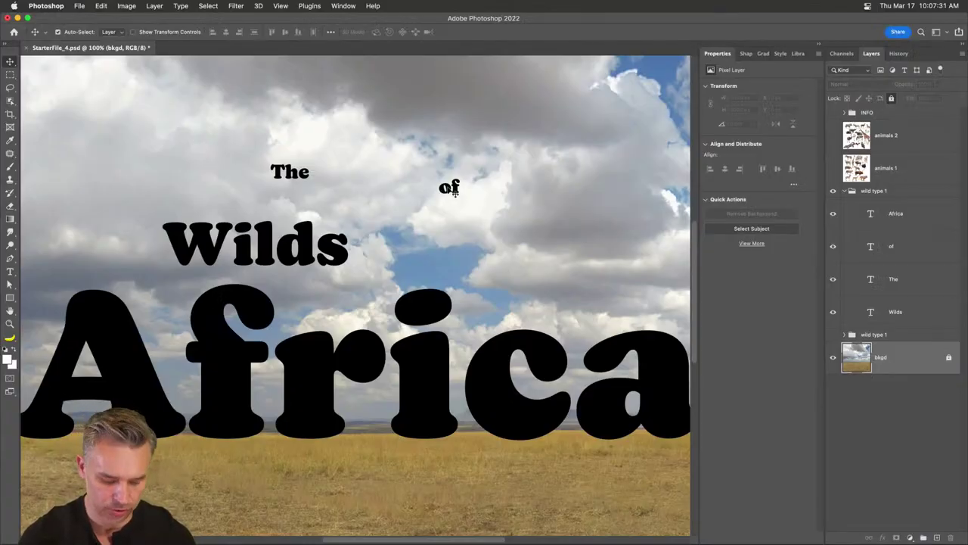
Move 'of' beside 'The' and scale both words up together
left_click_drag(452, 190, 326, 173)
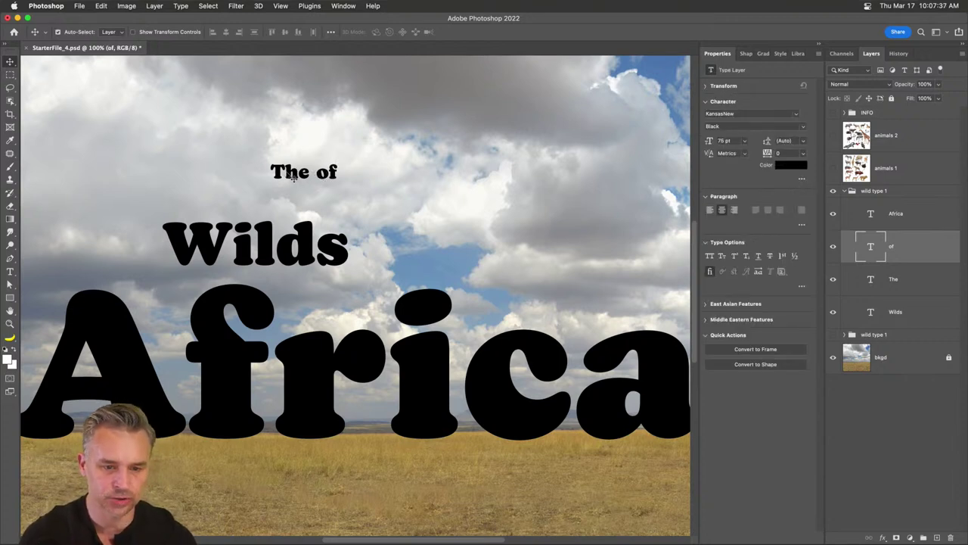
left_click(294, 176, "shift")
key("super+t")
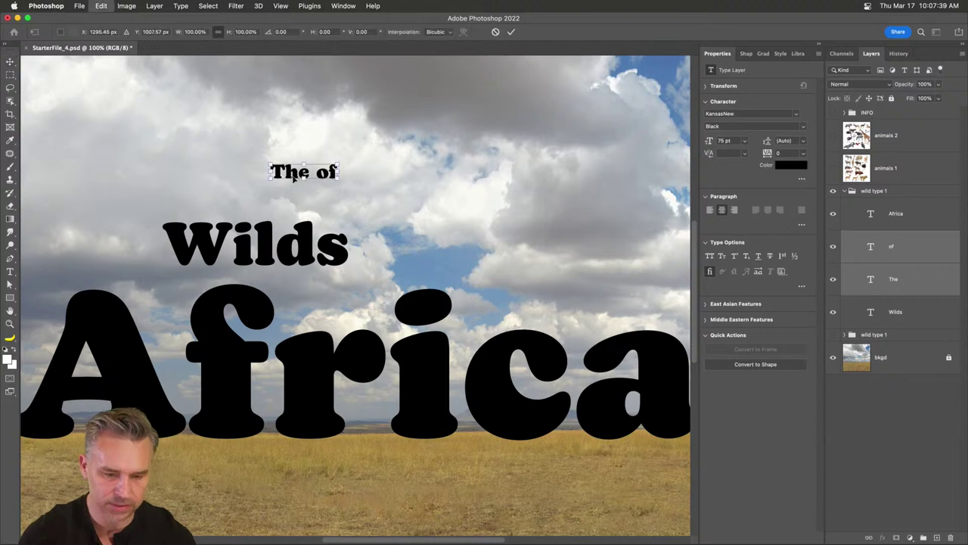
left_click_drag(352, 190, 476, 265)
key("Return")
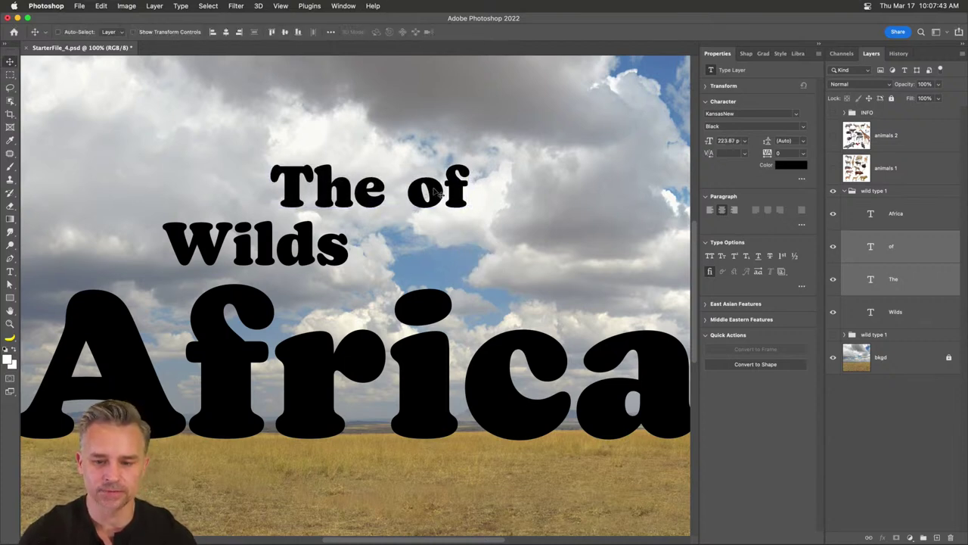
Enlarge 'Wilds' to about 221% and shift it below 'The'
left_click(896, 312)
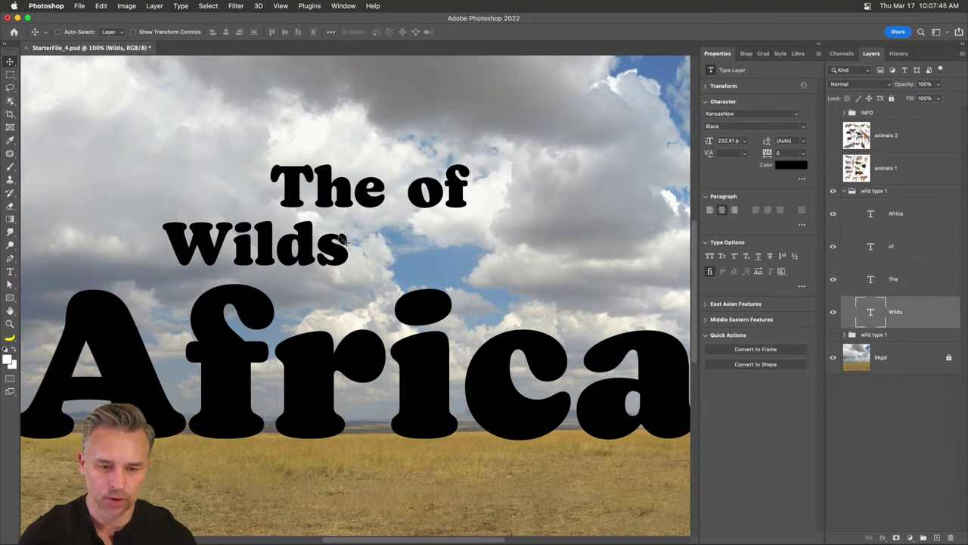
key("super+t")
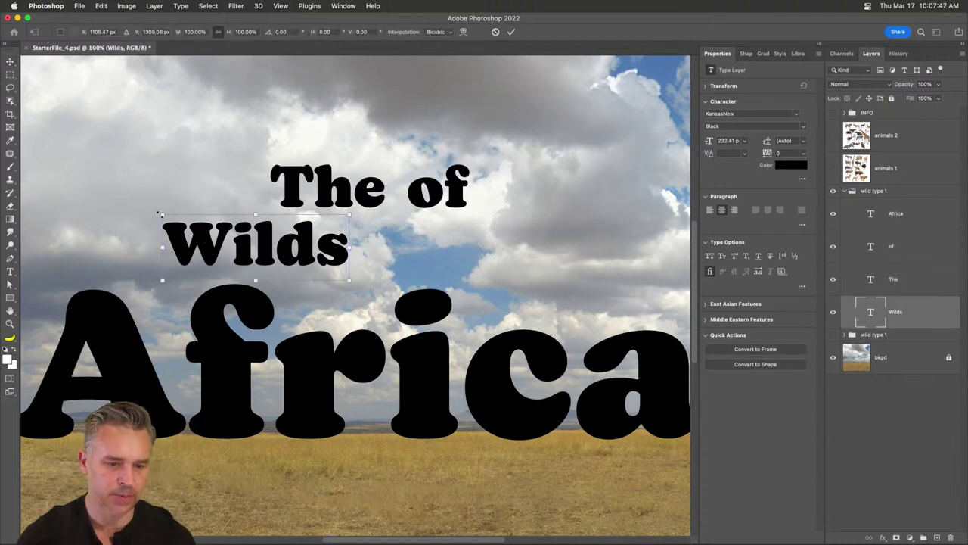
left_click_drag(159, 214, 28, 166)
left_click_drag(131, 222, 195, 241)
left_click_drag(413, 185, 505, 152)
left_click_drag(251, 242, 216, 243)
key("Return")
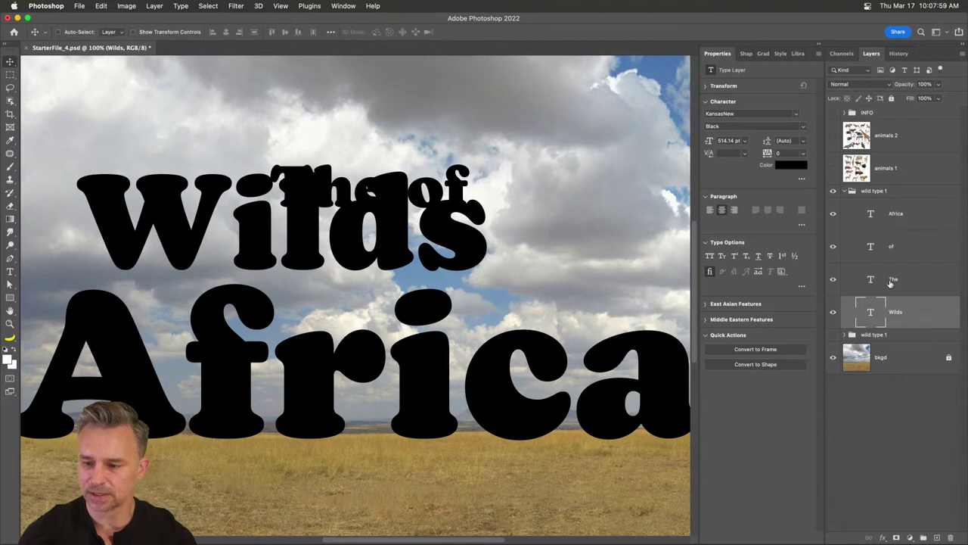
Place 'The' upper left above 'Wilds' and 'of' above Africa's last letters, then fit to screen
left_click(886, 281)
left_click_drag(376, 155, 183, 113)
left_click(896, 248)
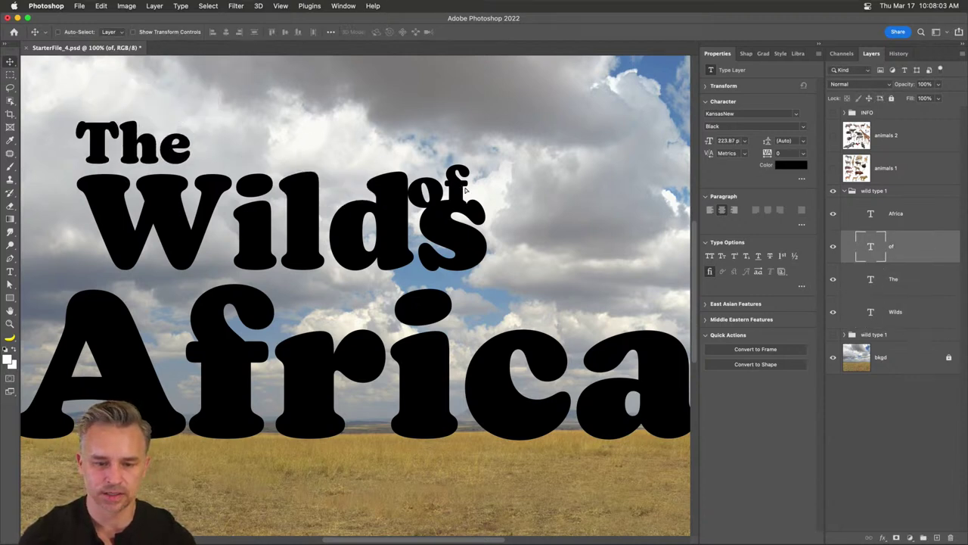
left_click_drag(502, 185, 514, 290)
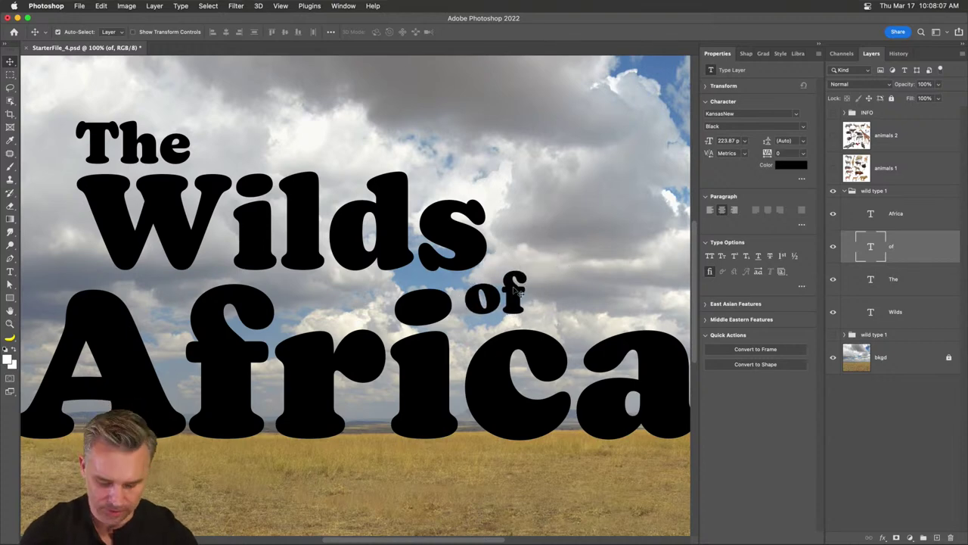
key("super+0")
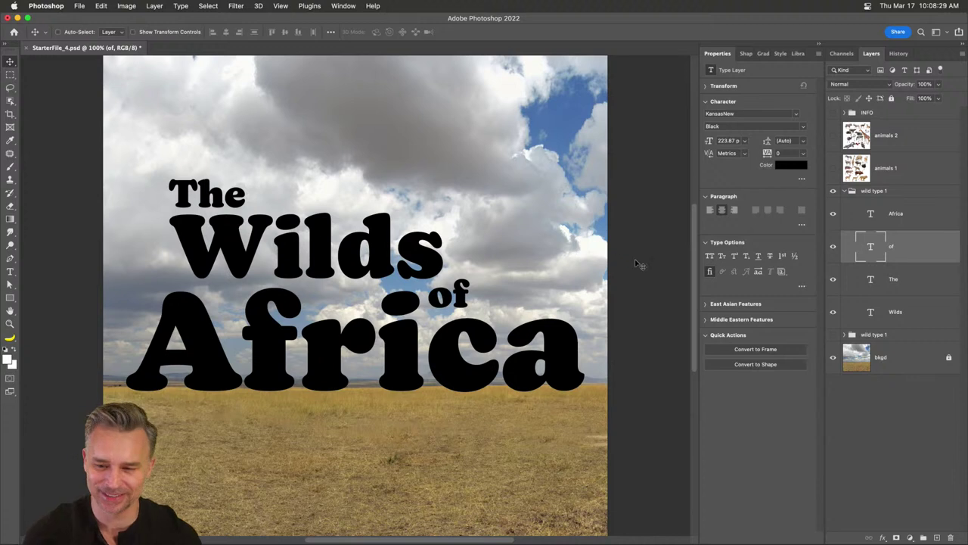
Preview the animals 1 and animals 2 cutout layers, then hide both again
left_click(904, 290)
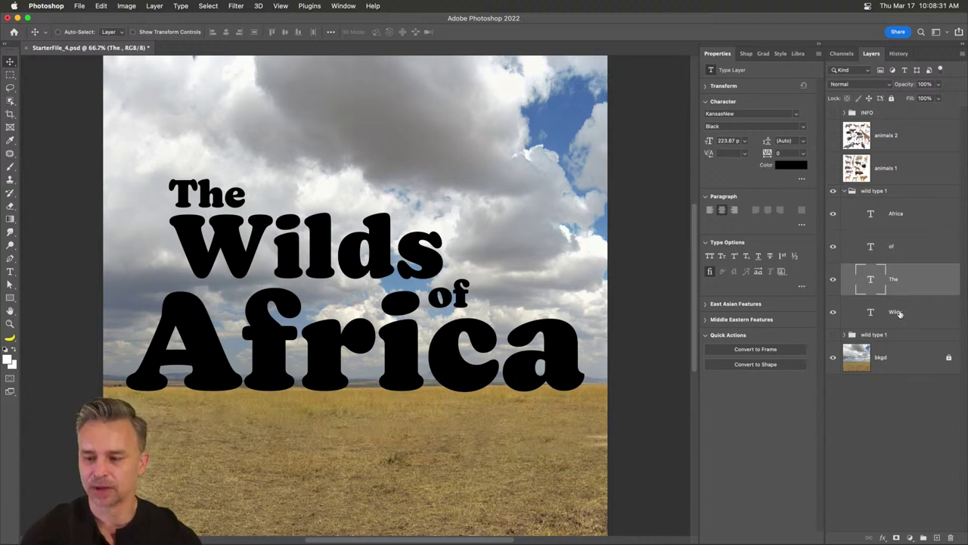
left_click(898, 315)
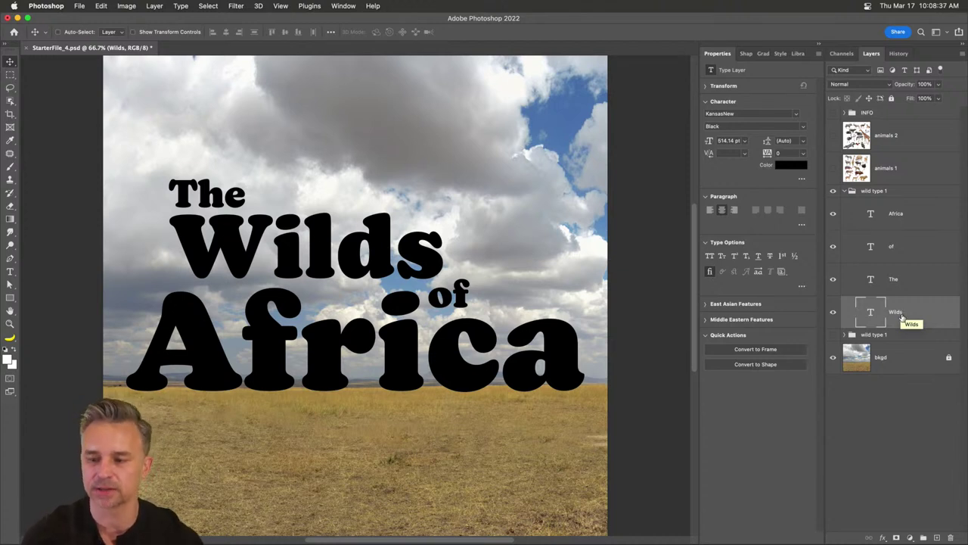
left_click(833, 170)
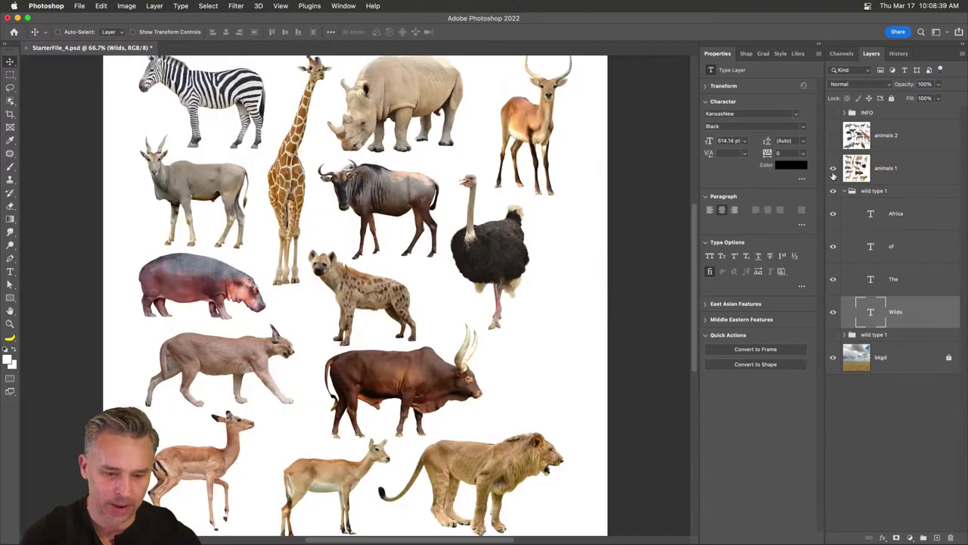
left_click(859, 173)
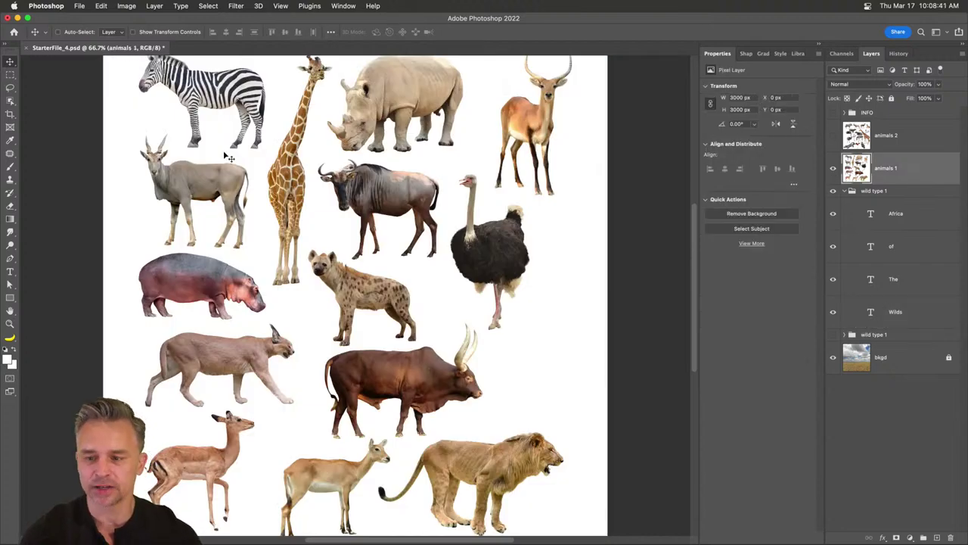
left_click(833, 134)
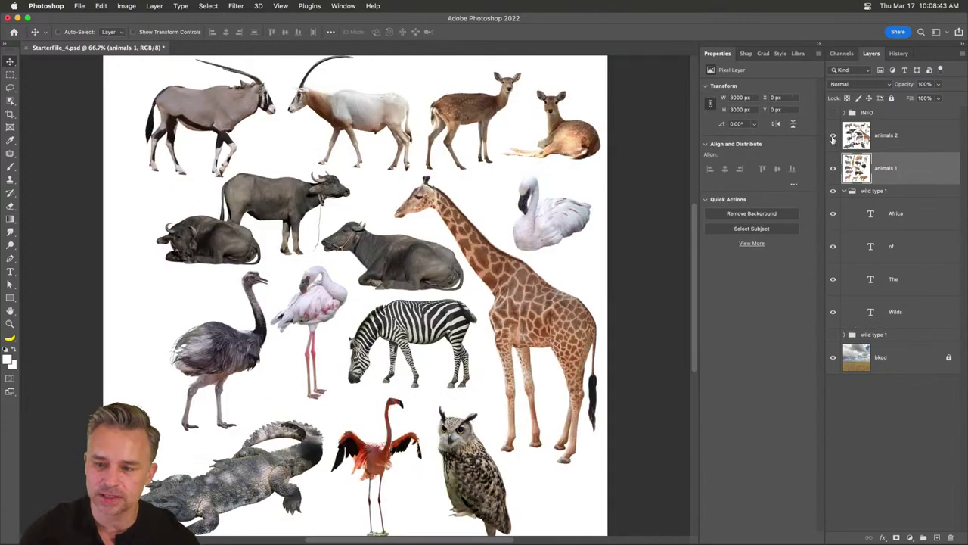
left_click_drag(833, 168, 833, 134)
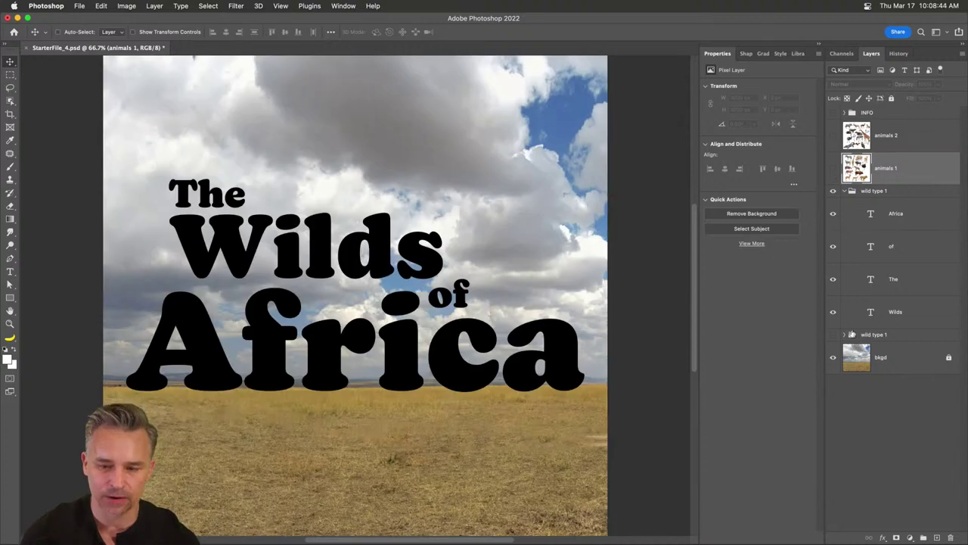
Unlock the bkgd layer and marquee-select a small 229-pixel square of grass
left_click(876, 366)
left_click(10, 75)
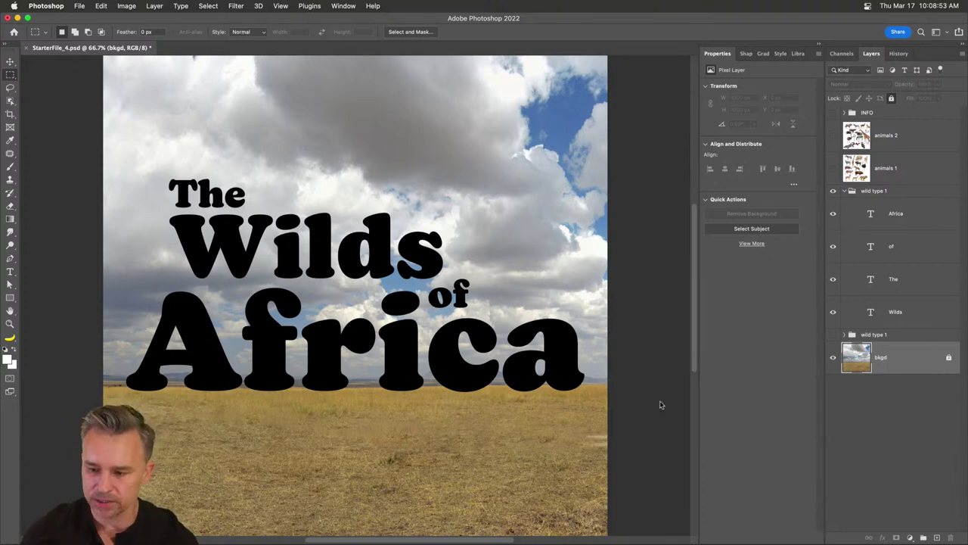
left_click(948, 360)
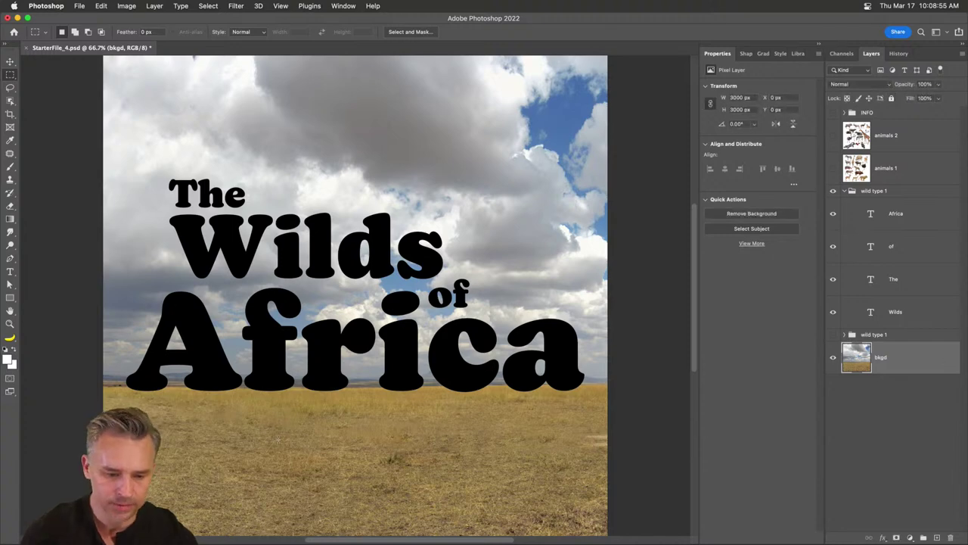
left_click_drag(279, 433, 319, 471)
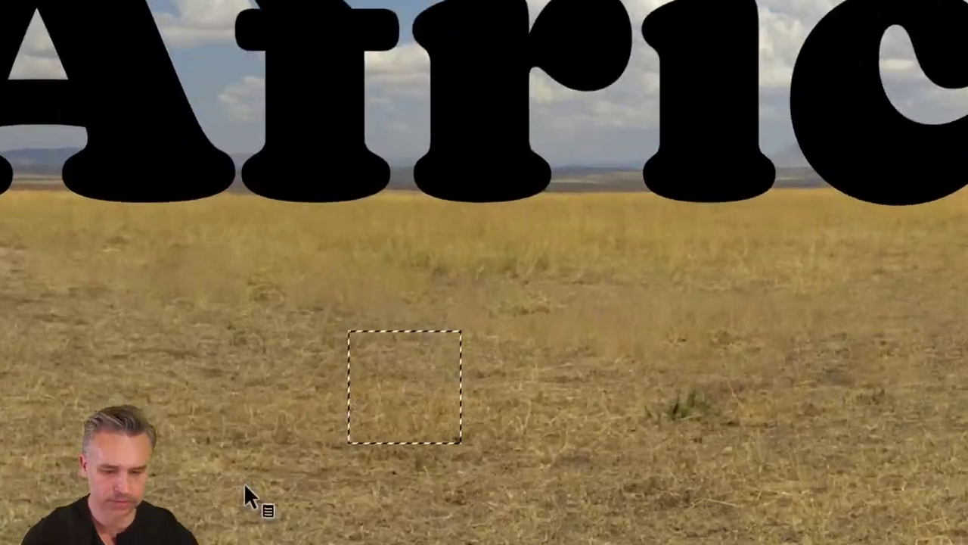
left_click(81, 6)
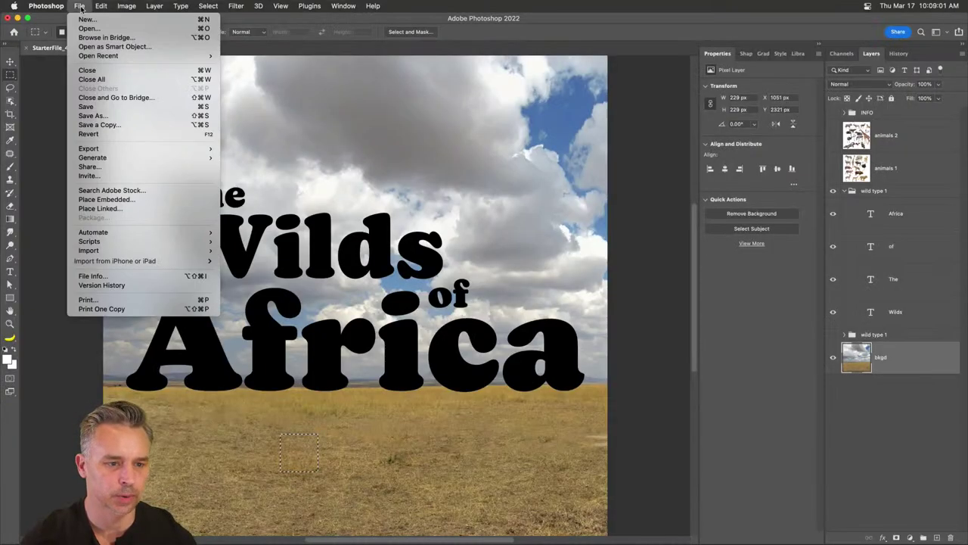
mouse_move(100, 6)
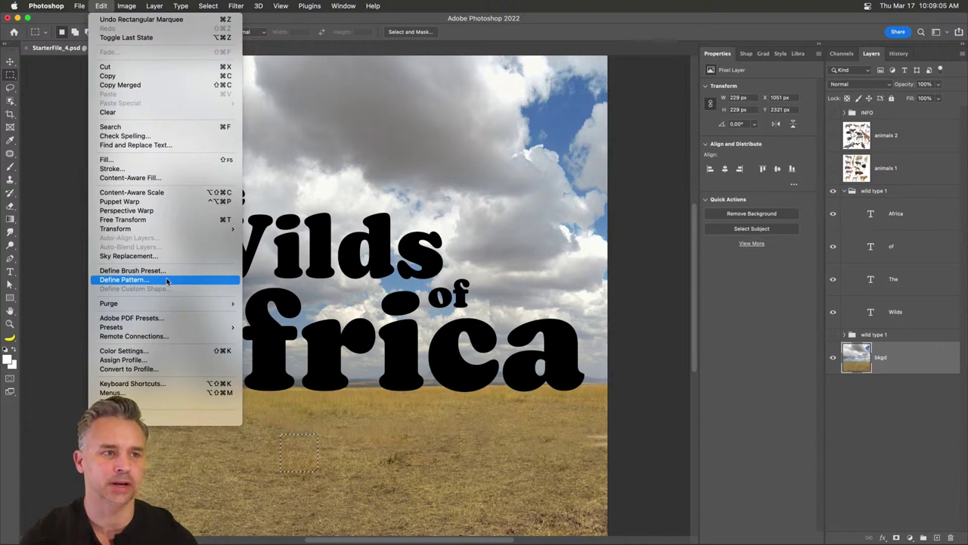
Define the grass selection as a pattern named 'grass', deselect, and select the Africa layer
left_click(125, 279)
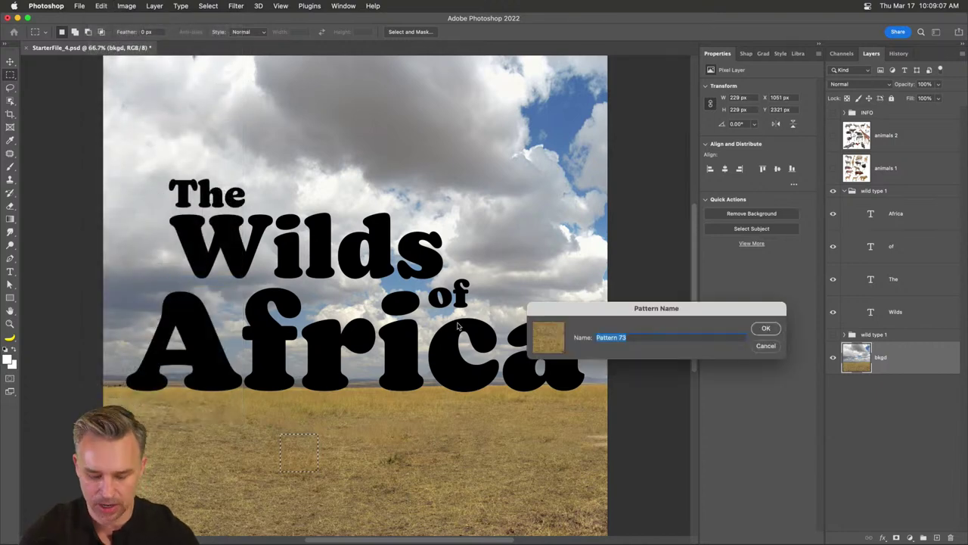
type("grass")
key("Return")
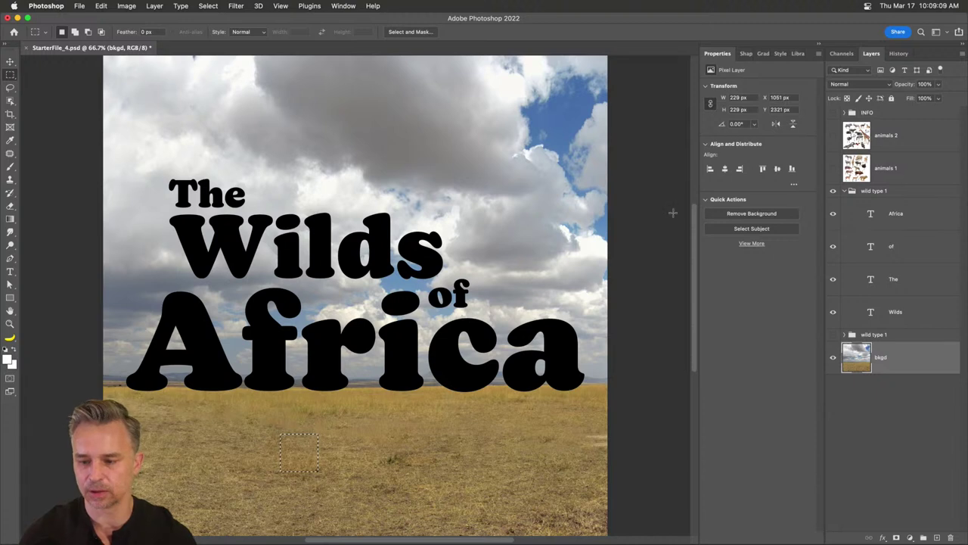
key("ctrl+d")
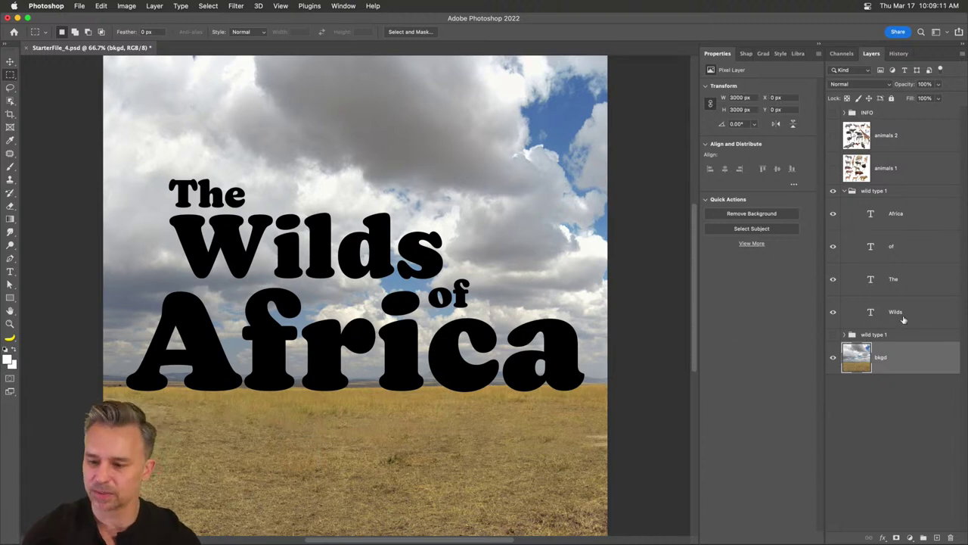
left_click(881, 319)
left_click(901, 216)
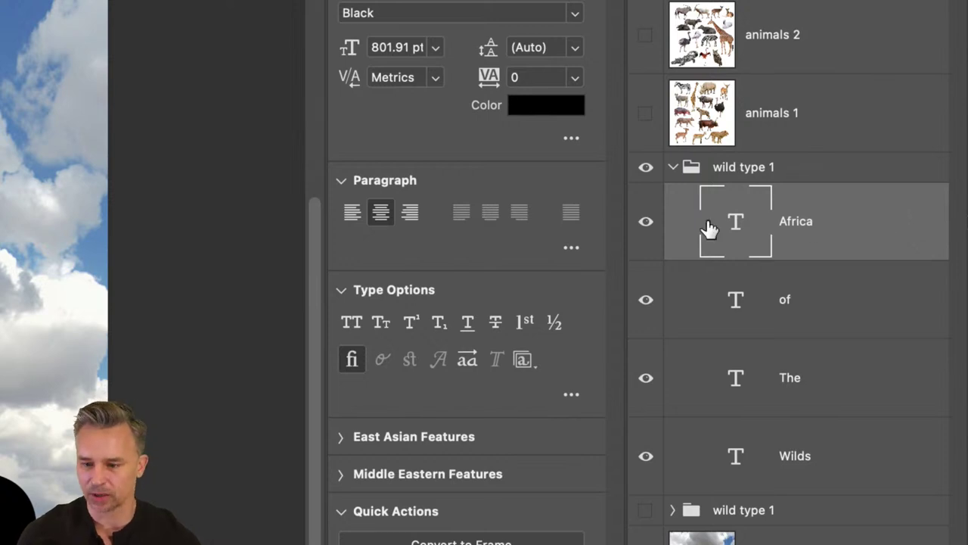
Give the Africa text layer a Pattern Overlay effect using the new grass pattern
double_click(886, 225)
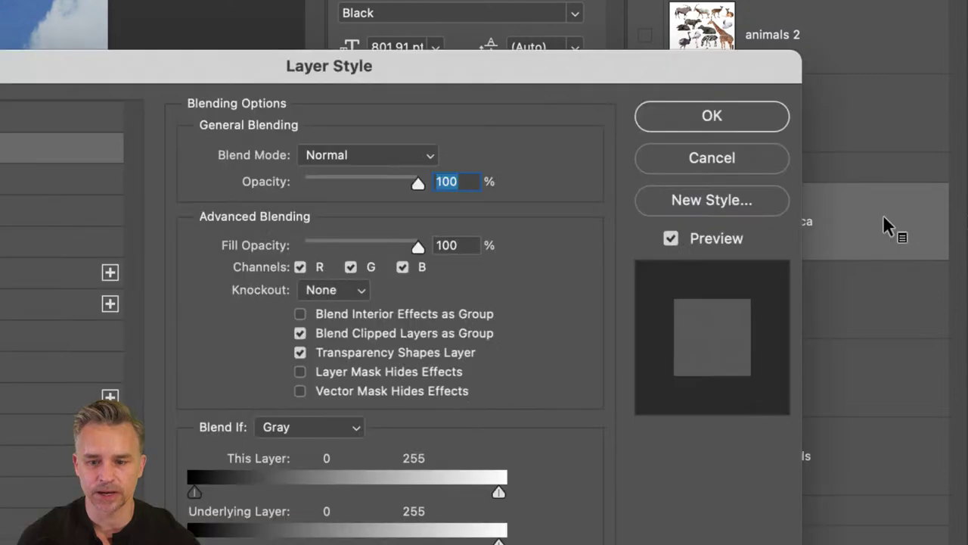
left_click_drag(617, 147, 599, 167)
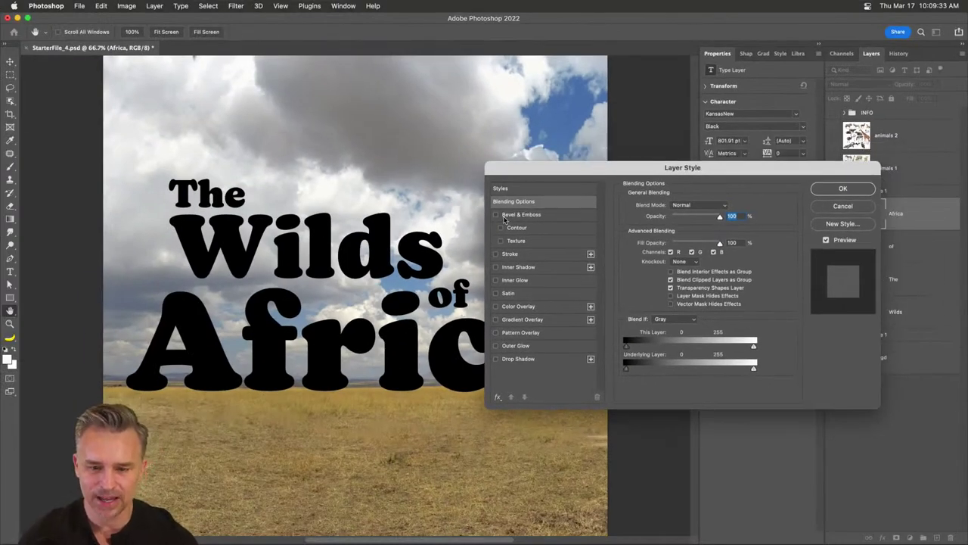
left_click(495, 306)
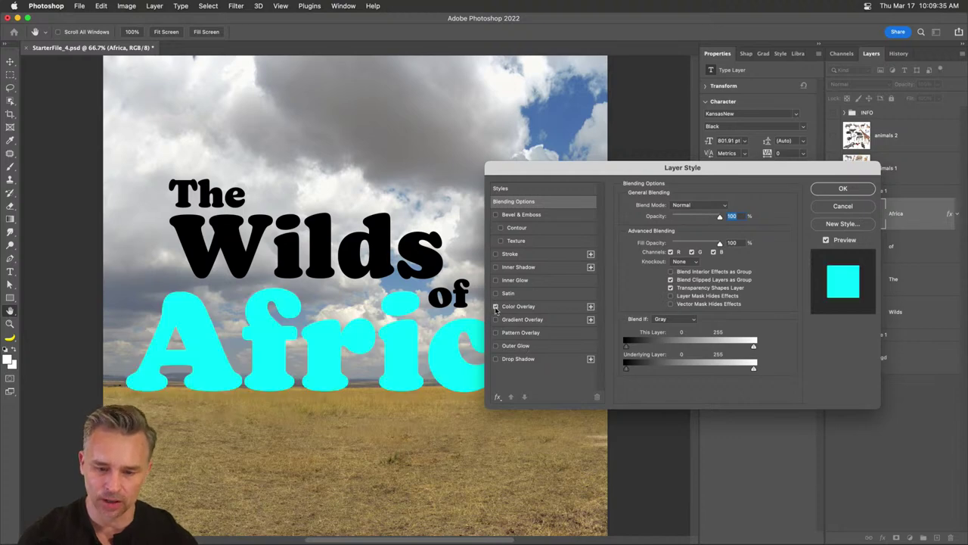
left_click(495, 306)
left_click(496, 319)
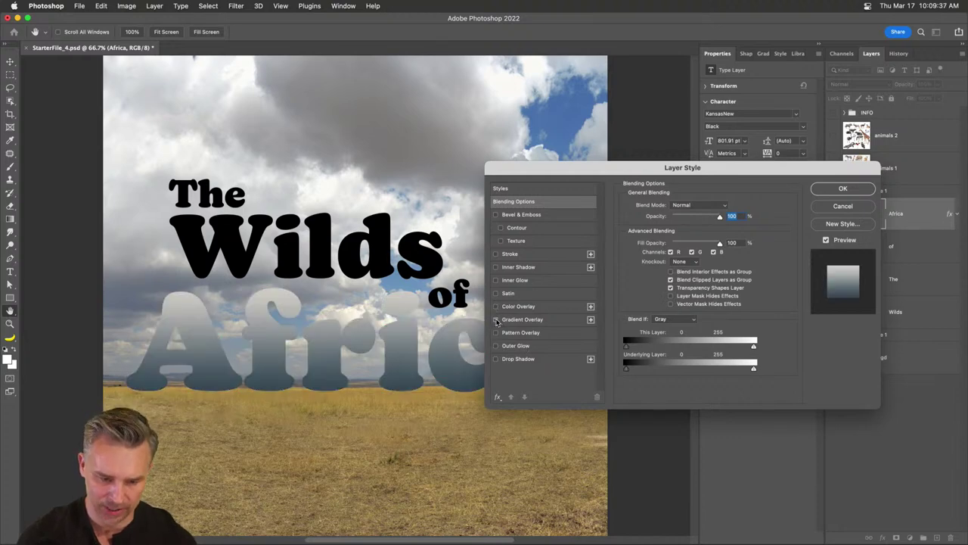
left_click(496, 319)
left_click(495, 332)
left_click(530, 336)
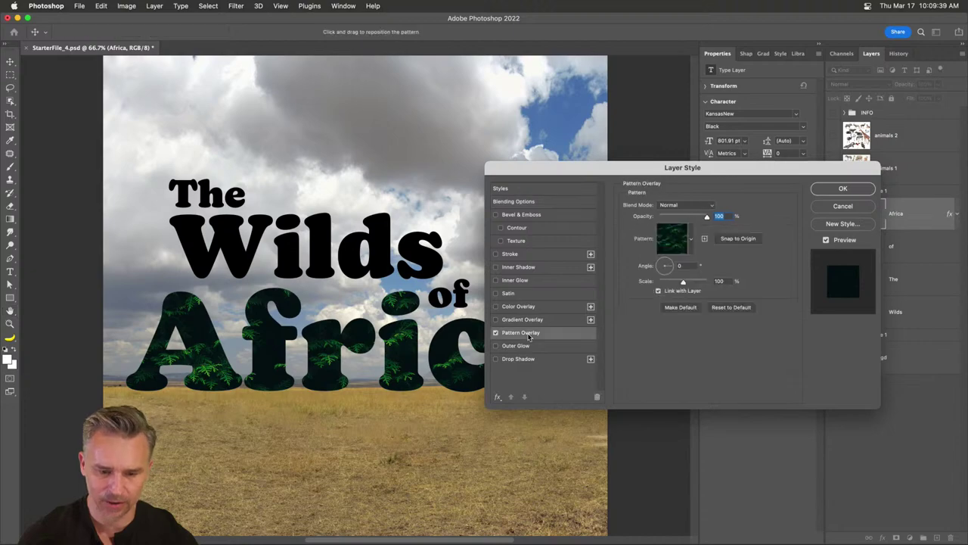
left_click(691, 239)
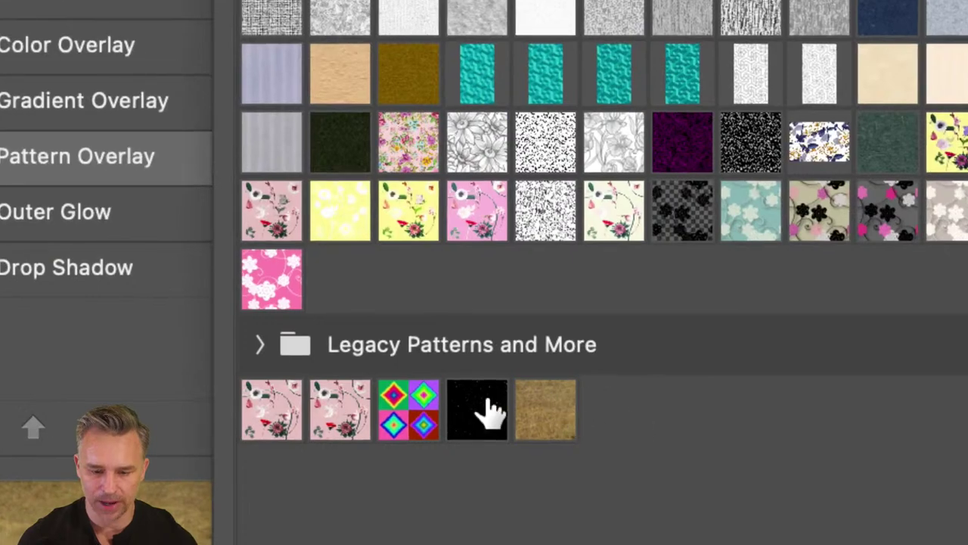
left_click(530, 412)
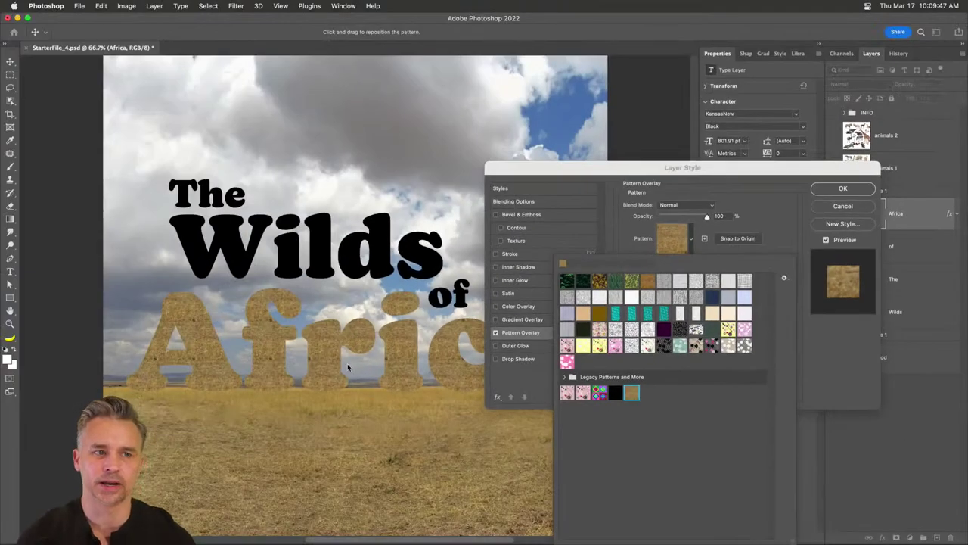
left_click(820, 194)
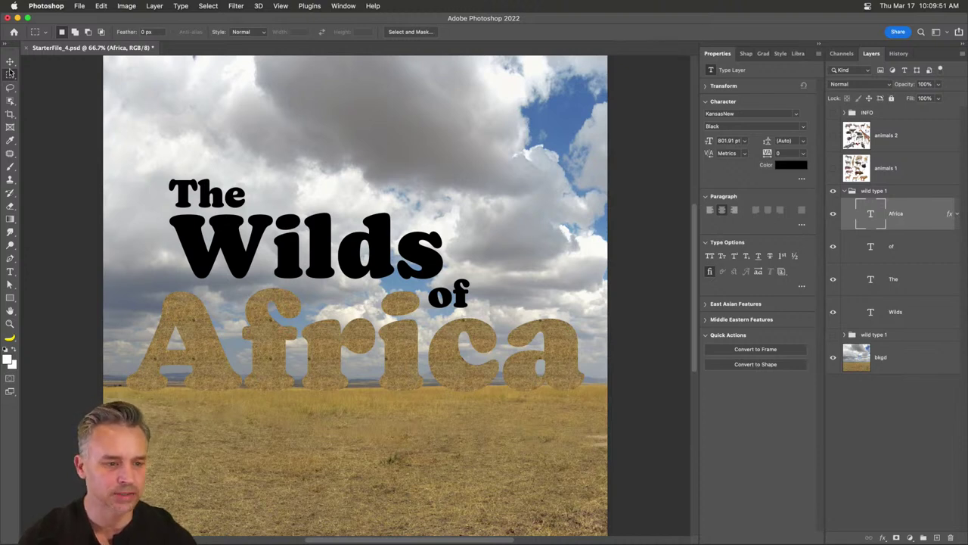
Nudge the Africa word slightly left with the Move tool, then bring up the Window menu
key("v")
left_click_drag(278, 339, 268, 338)
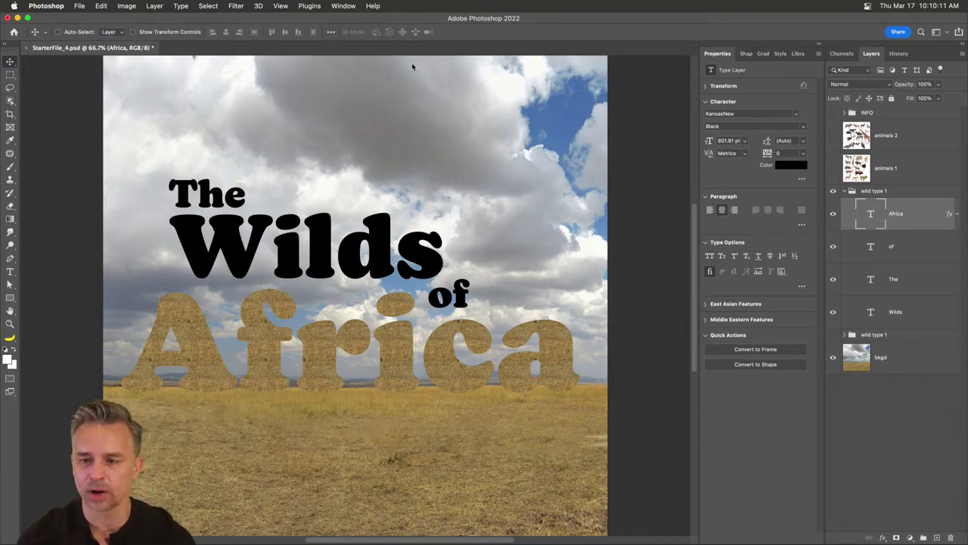
left_click(343, 5)
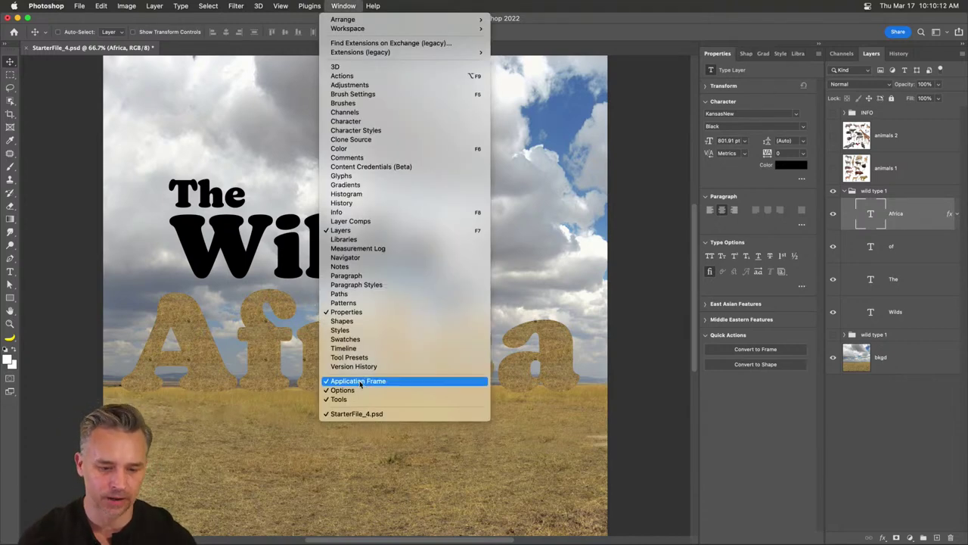
Show the Patterns panel and expand the Legacy 2019 Dirt pattern folder
left_click(393, 303)
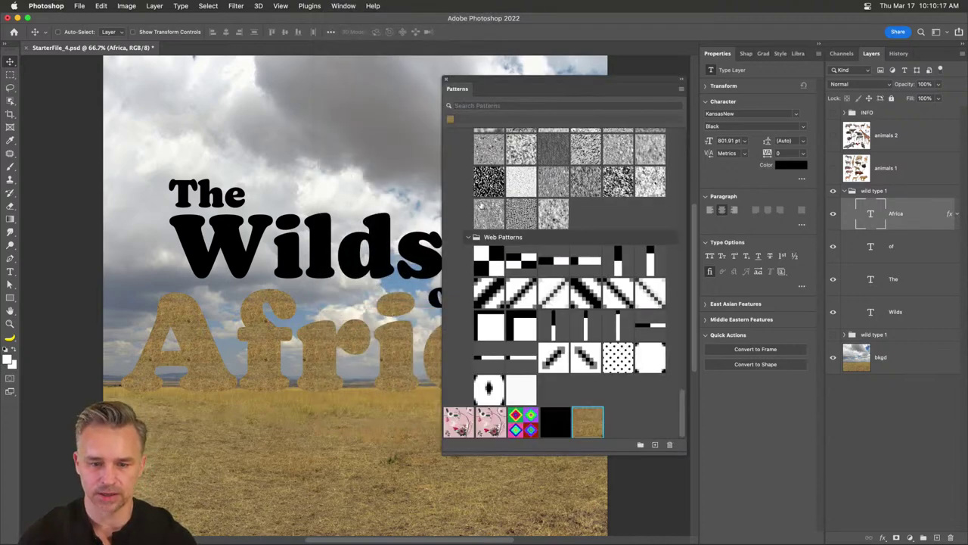
scroll(481, 205, "up", 10)
scroll(422, 270, "up", 5)
scroll(422, 270, "down", 8)
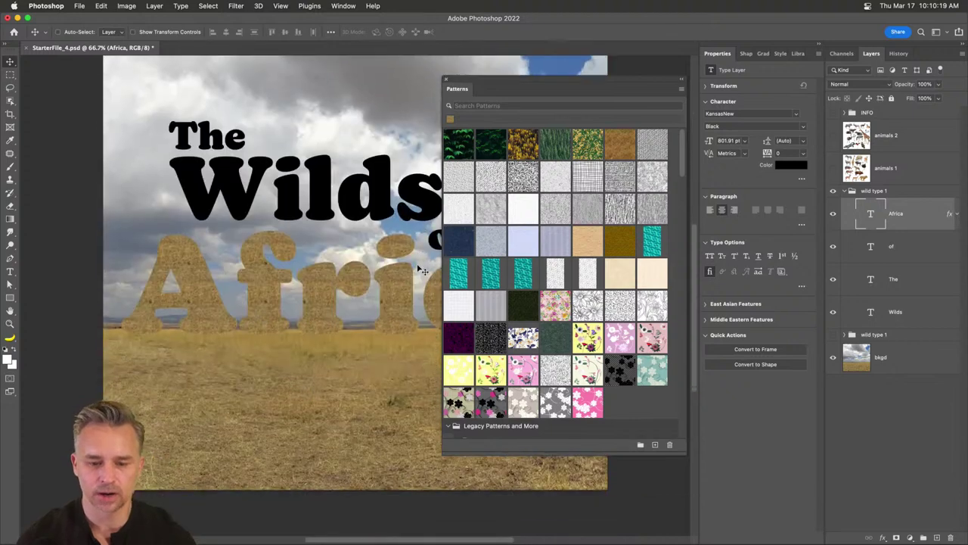
scroll(422, 270, "up", 3)
scroll(517, 187, "down", 5)
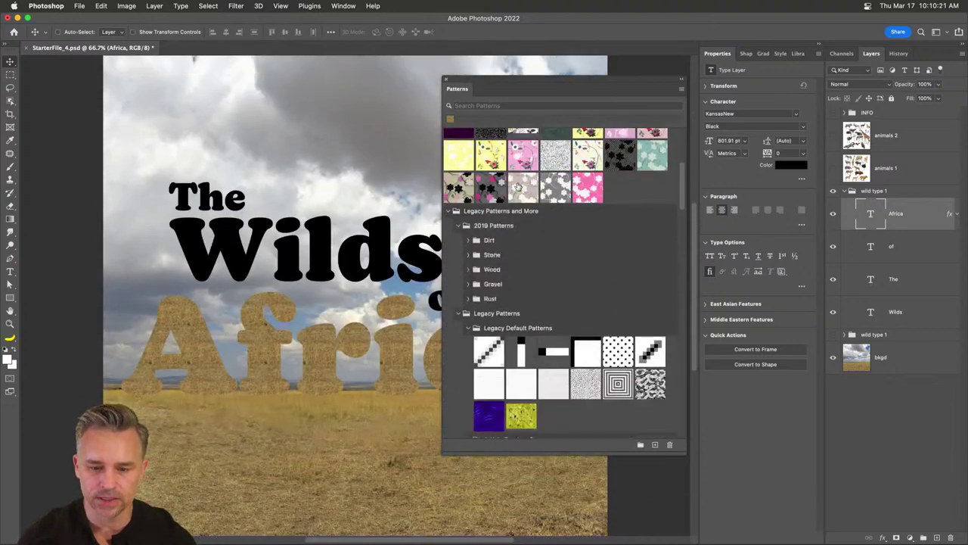
scroll(517, 187, "down", 2)
left_click(468, 185)
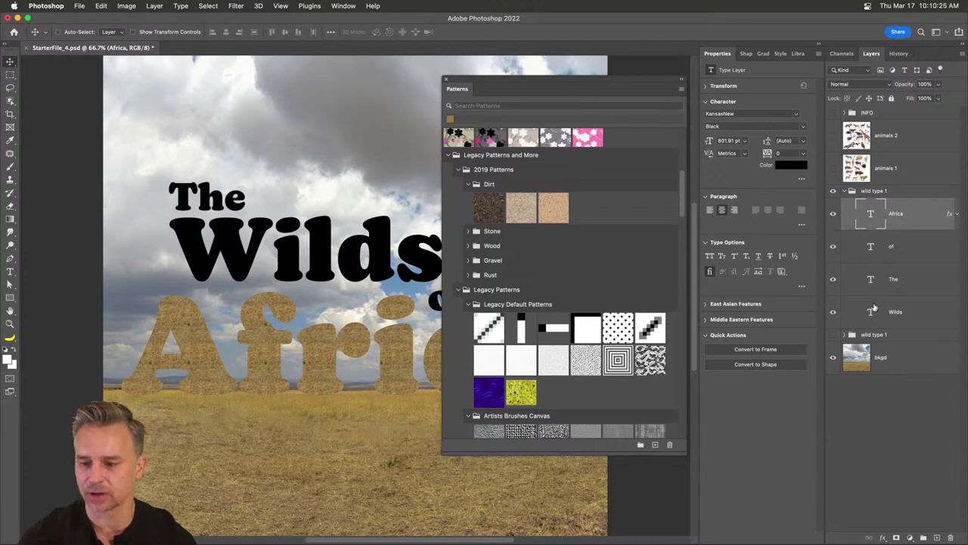
Fill the Wilds layer with the dark dirt pattern after comparing the cracked and tan alternatives
left_click(875, 285)
left_click(873, 311)
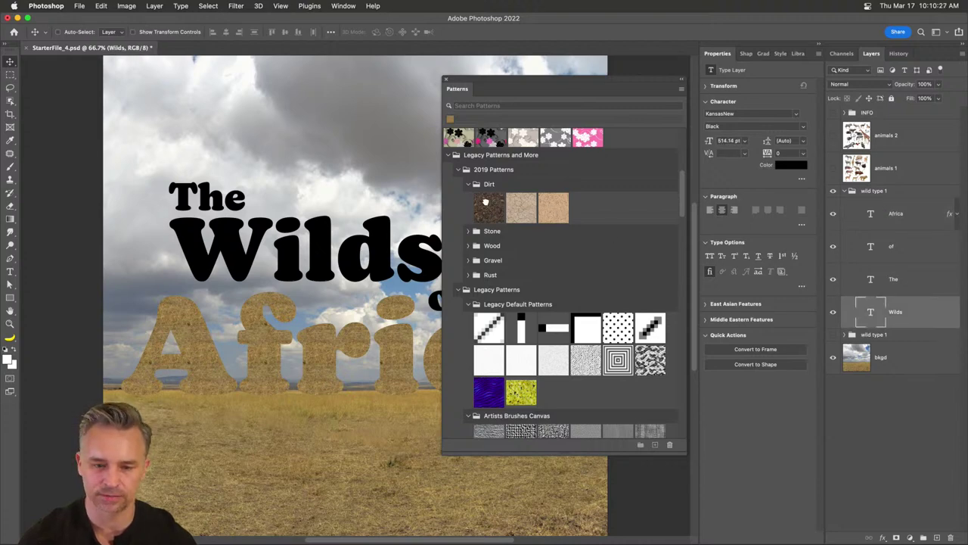
left_click(487, 203)
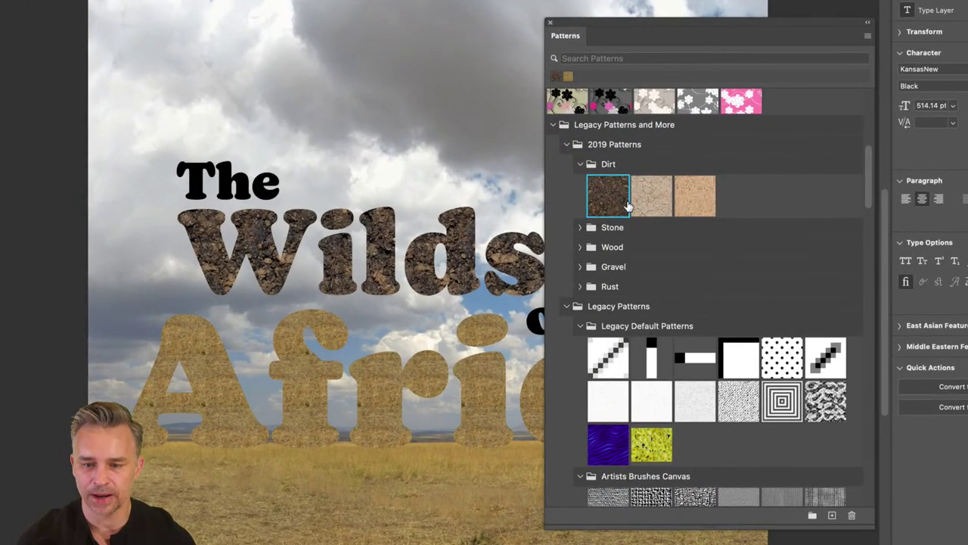
left_click(648, 200)
left_click(708, 198)
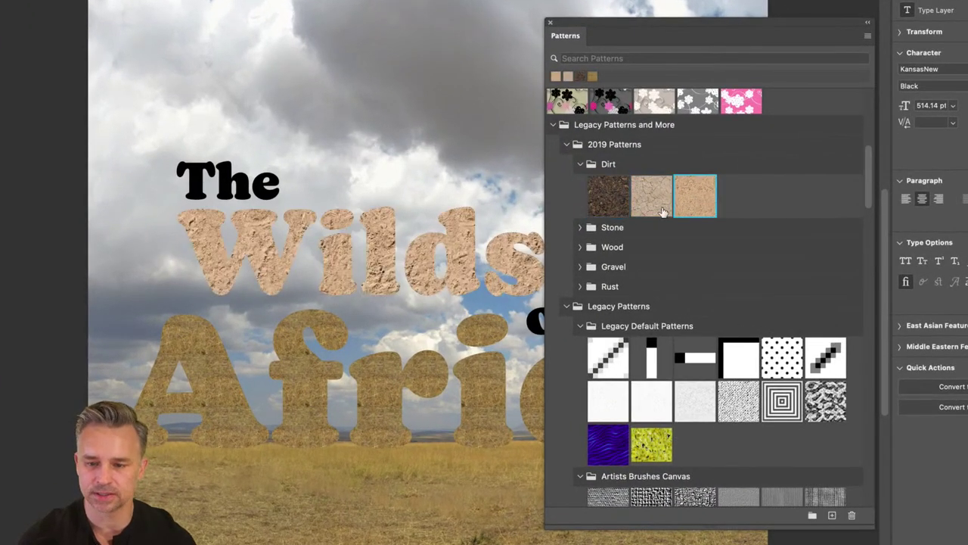
left_click(639, 206)
left_click(601, 203)
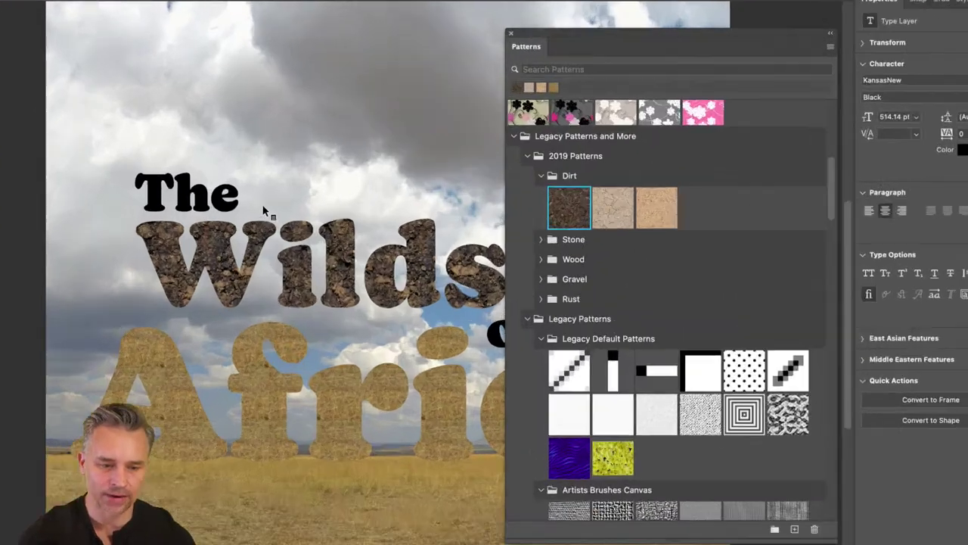
left_click(616, 206)
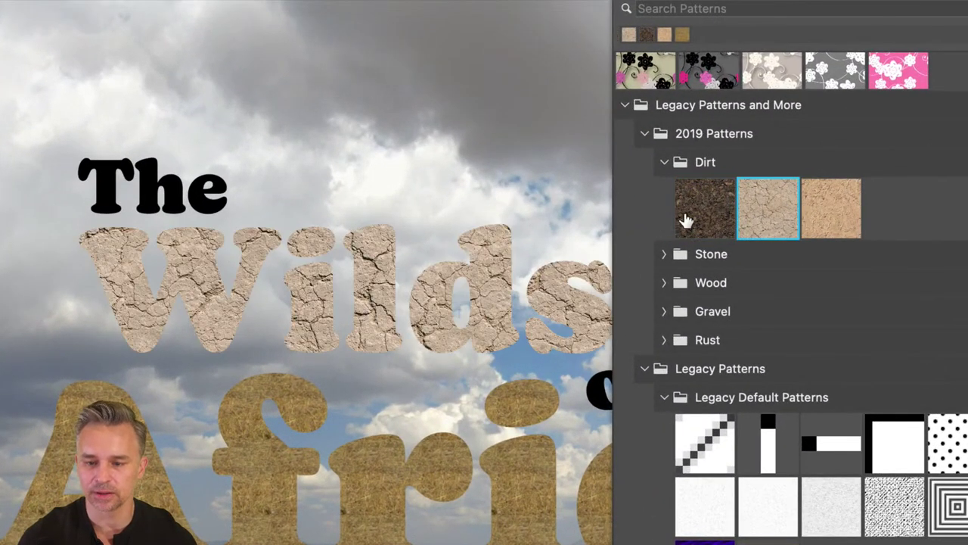
left_click(685, 219)
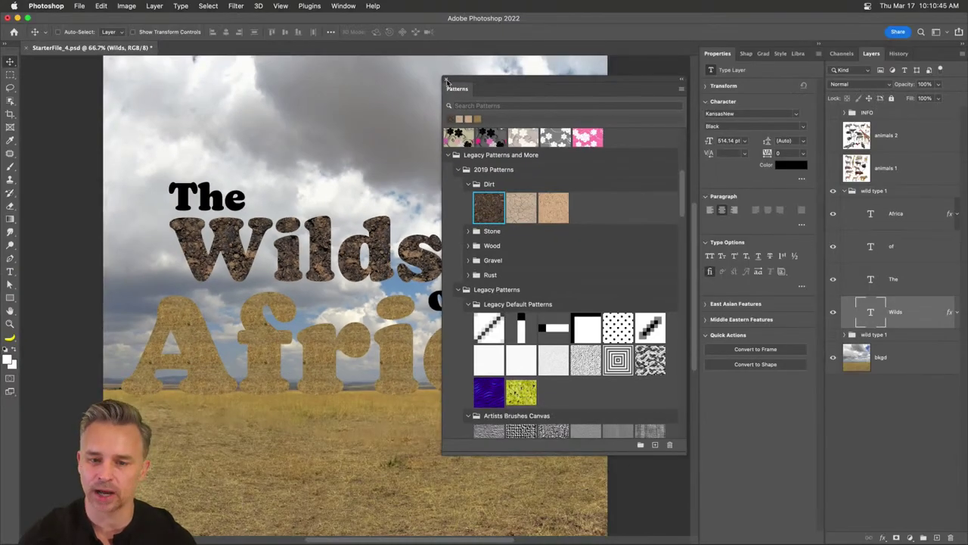
left_click_drag(446, 82, 425, 391)
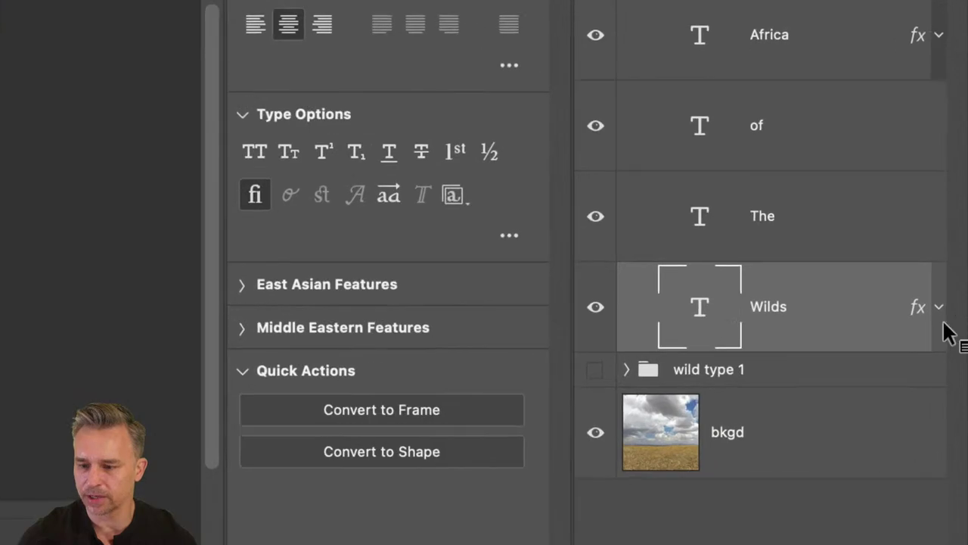
left_click(954, 311)
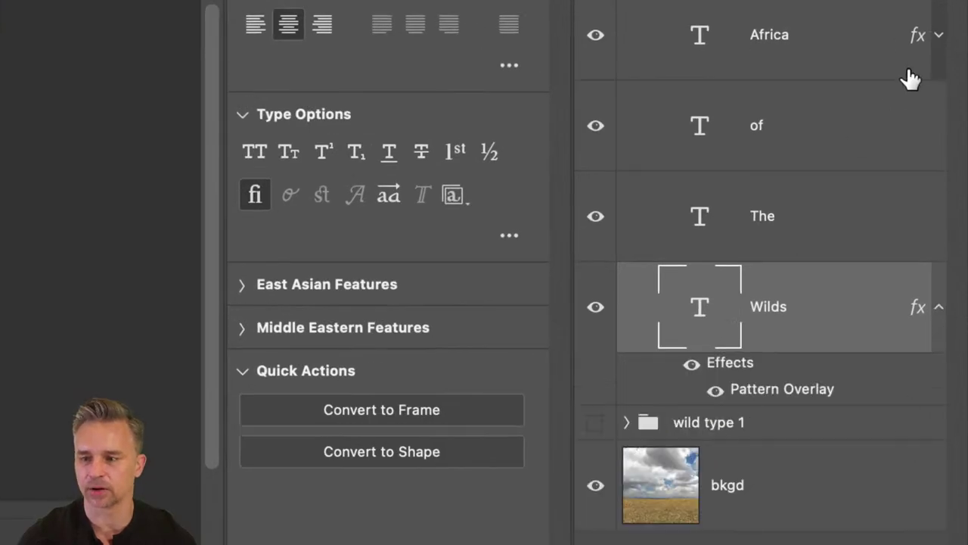
left_click(936, 50)
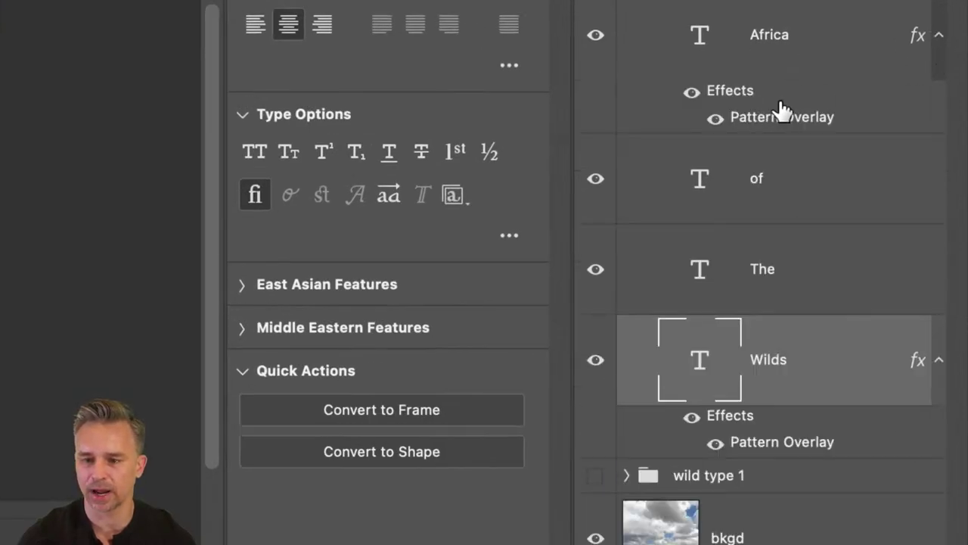
left_click(938, 34)
left_click(936, 322)
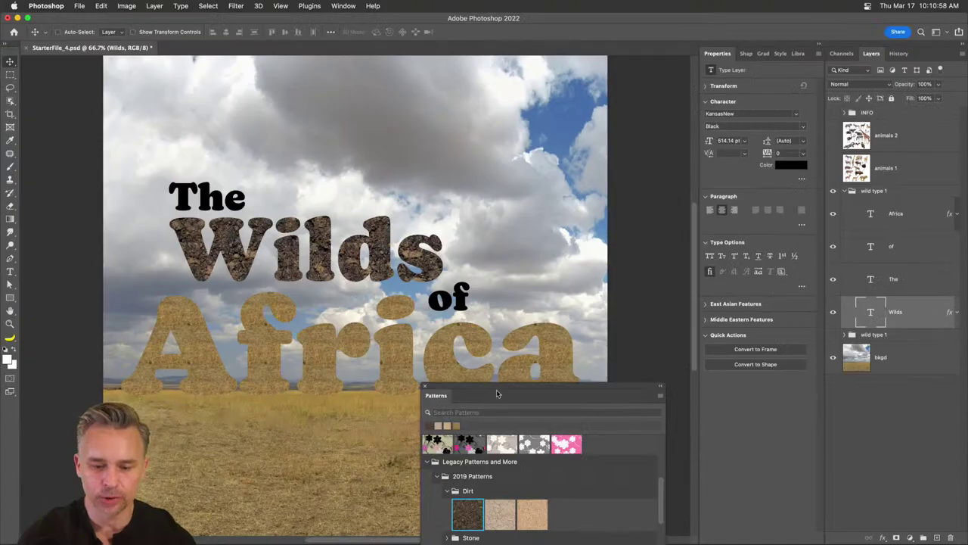
left_click_drag(497, 393, 441, 86)
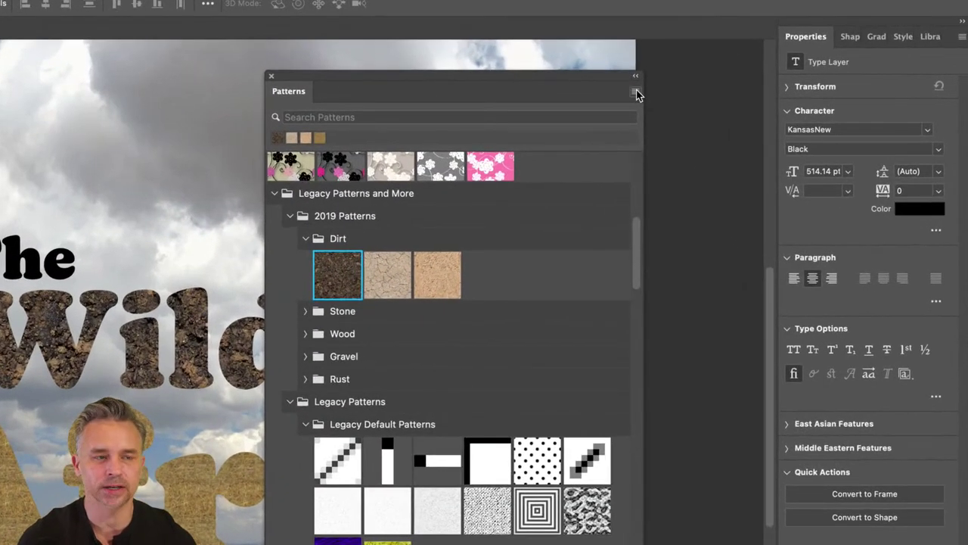
Dismiss the Patterns panel menu and keep the dark Dirt pattern on Wilds
left_click(634, 93)
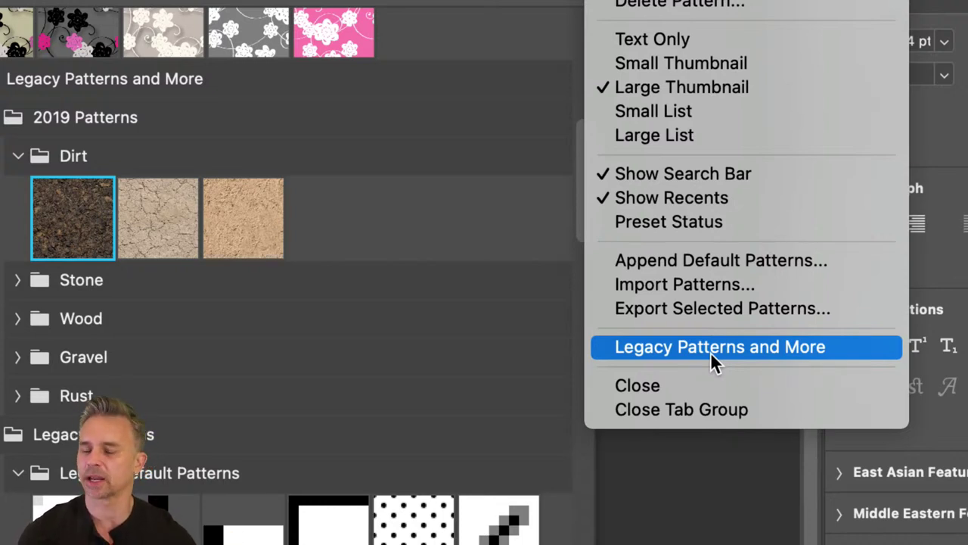
left_click(93, 219)
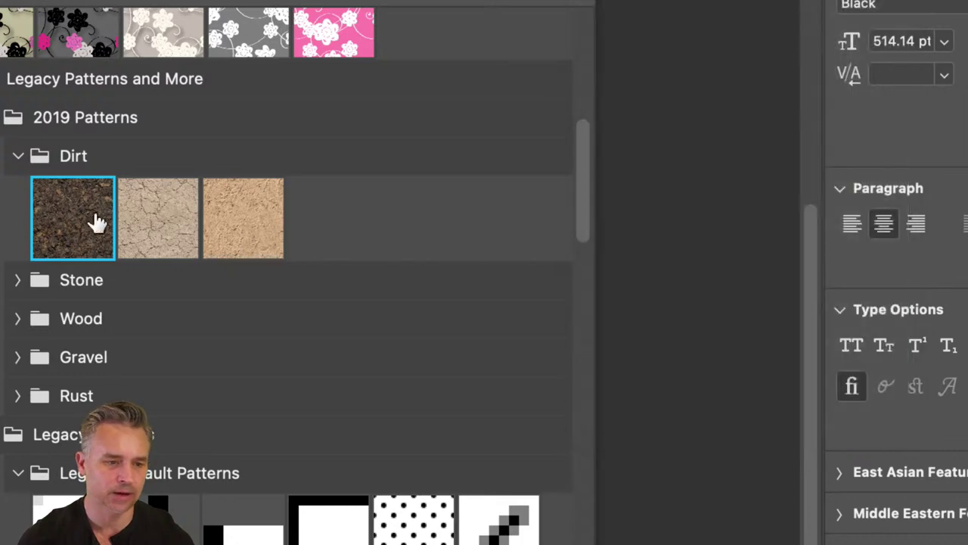
left_click(226, 116)
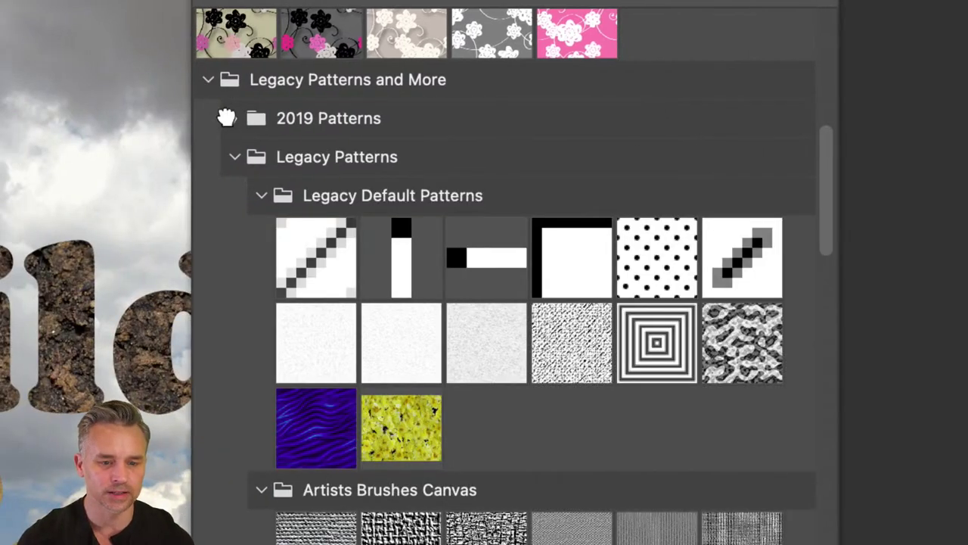
left_click(227, 117)
left_click(297, 198)
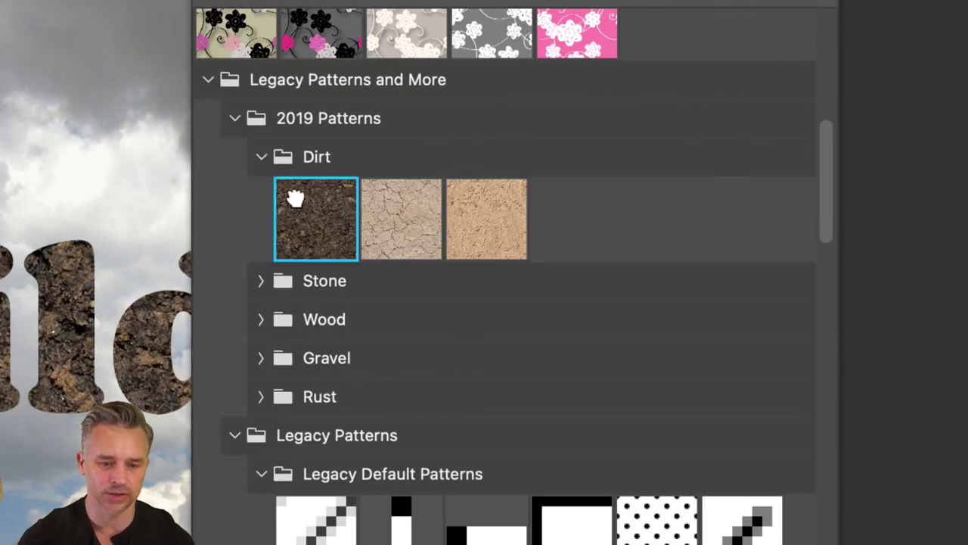
left_click(371, 209)
left_click(322, 216)
Collapse the 2019 Patterns and Legacy Patterns folders and close the Patterns panel
left_click(235, 121)
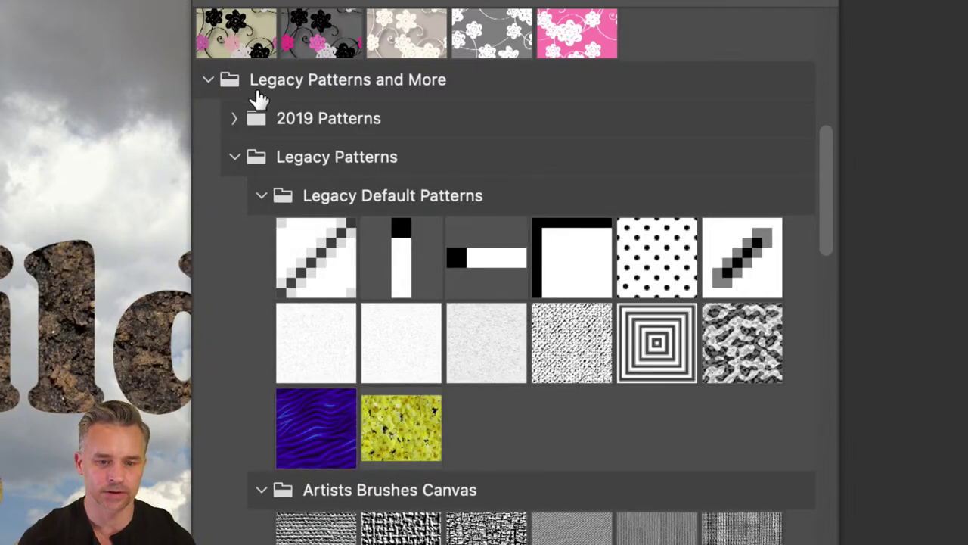
left_click(205, 83)
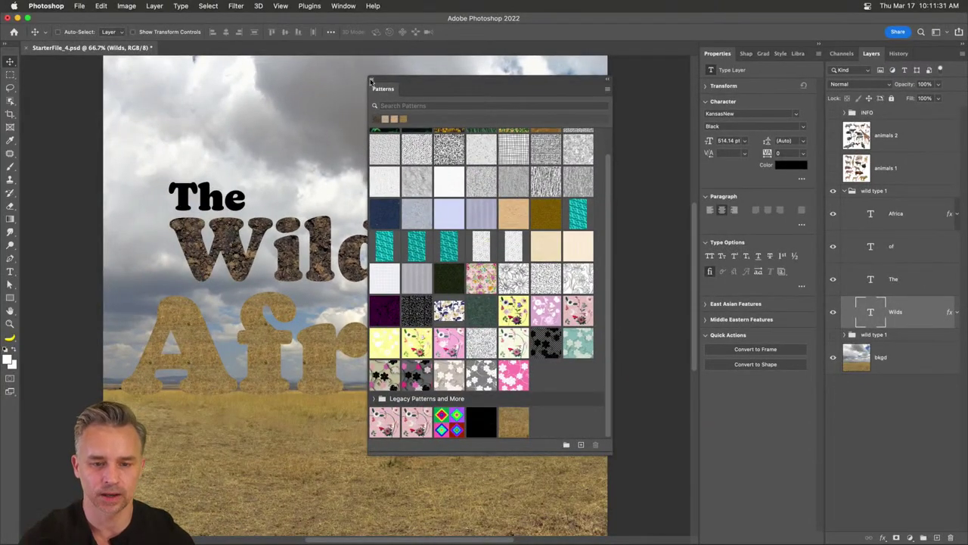
left_click(371, 80)
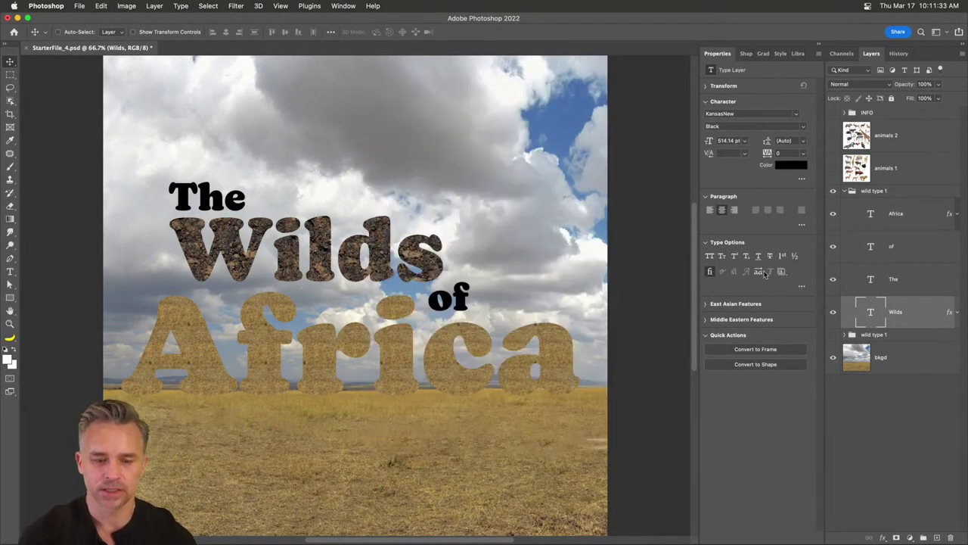
Copy the dark dirt texture effect from the Wilds layer onto The
left_click(890, 253)
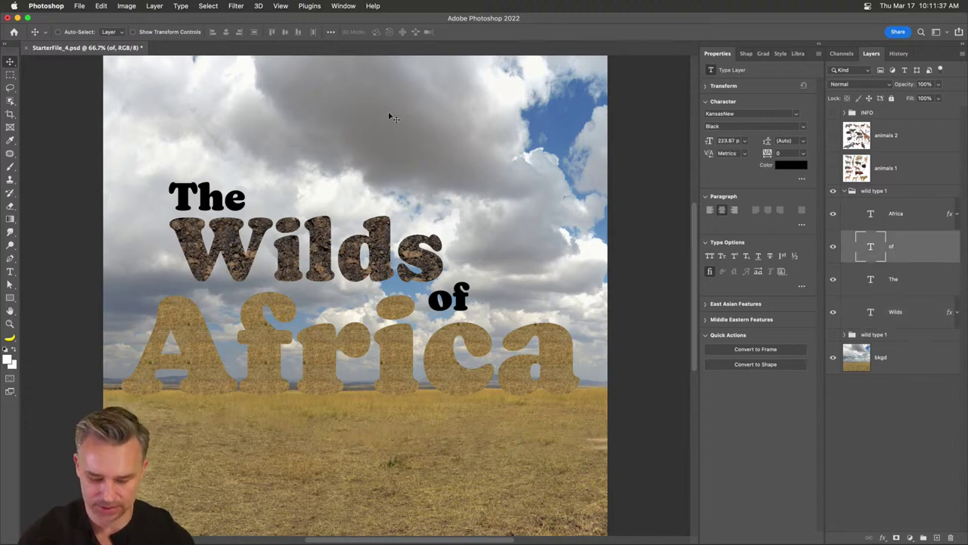
key("i")
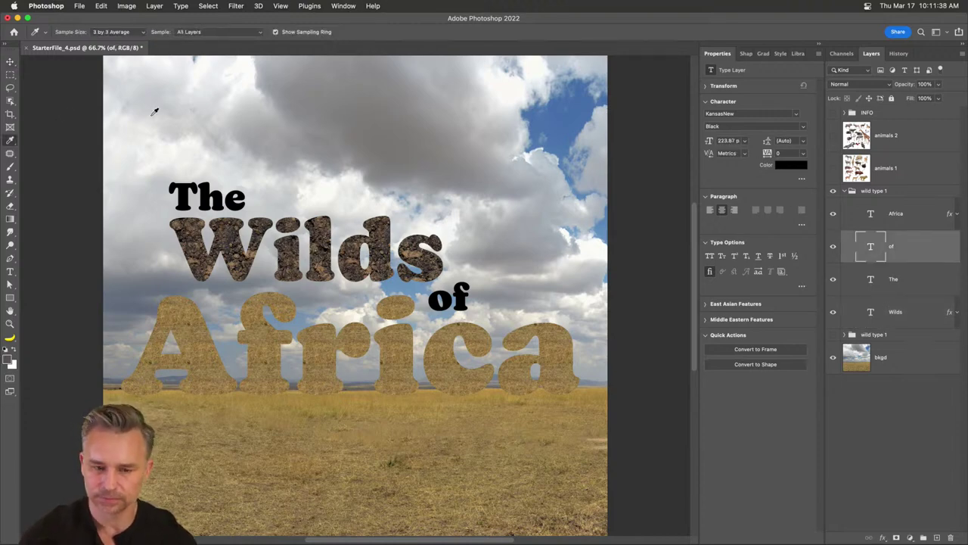
left_click(10, 61)
left_click(924, 284)
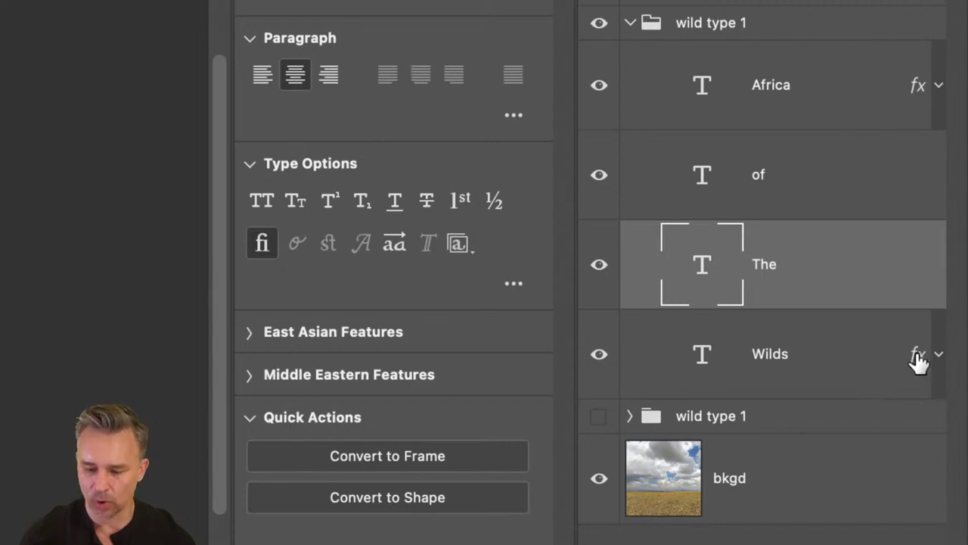
left_click_drag(919, 357, 910, 173)
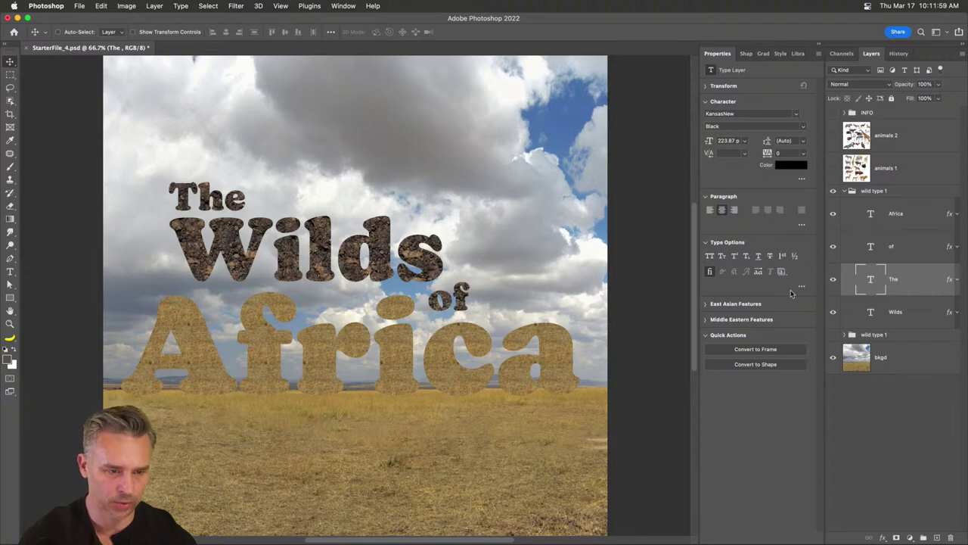
Save the document, then show and select the animals 1 photo layer
key("super+s")
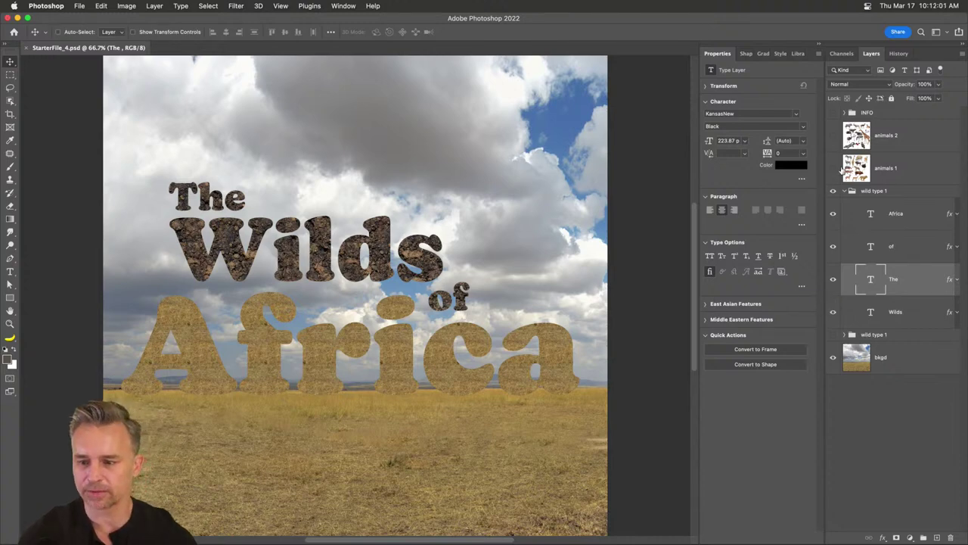
left_click(834, 168)
left_click(881, 168)
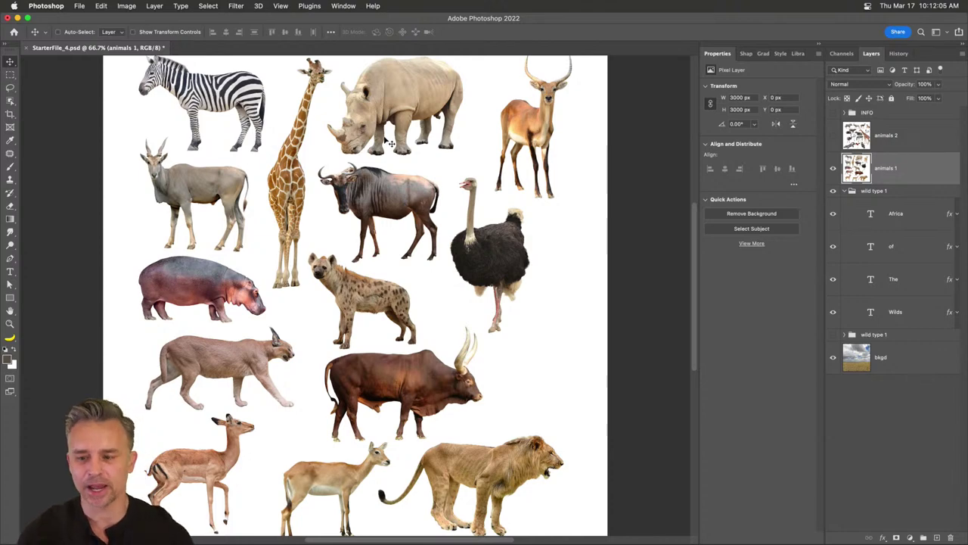
Compare the title with and without the animals 1 collage, leaving the collage visible
left_click(833, 170)
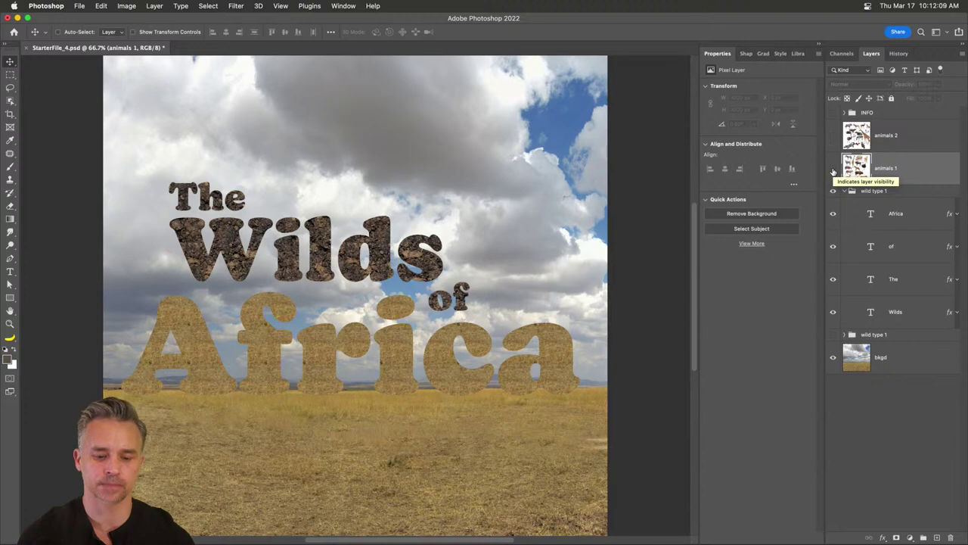
left_click(833, 170)
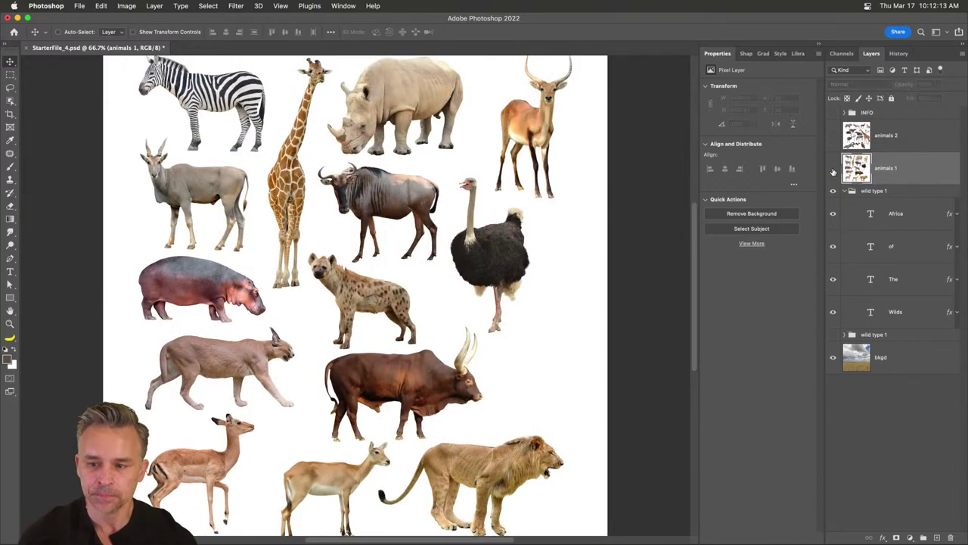
left_click(833, 169)
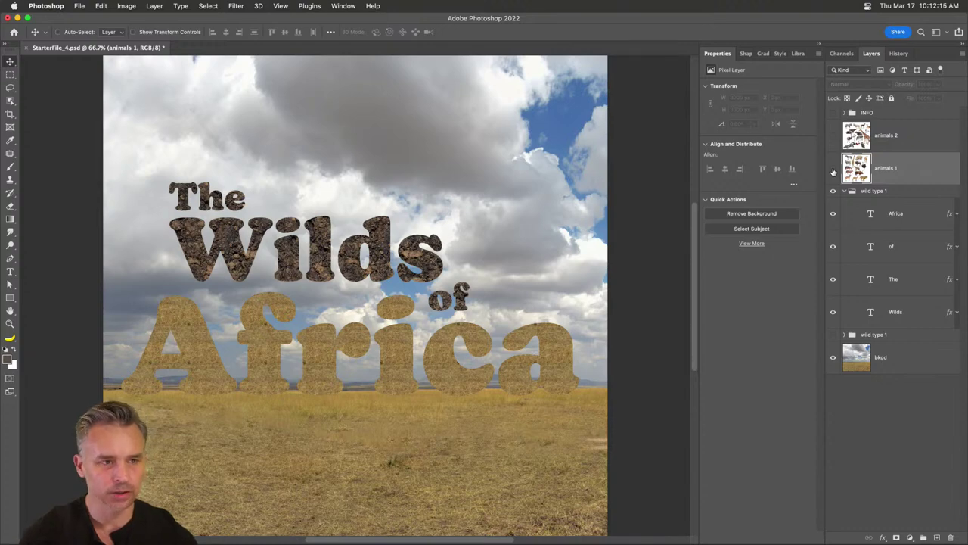
left_click(834, 169)
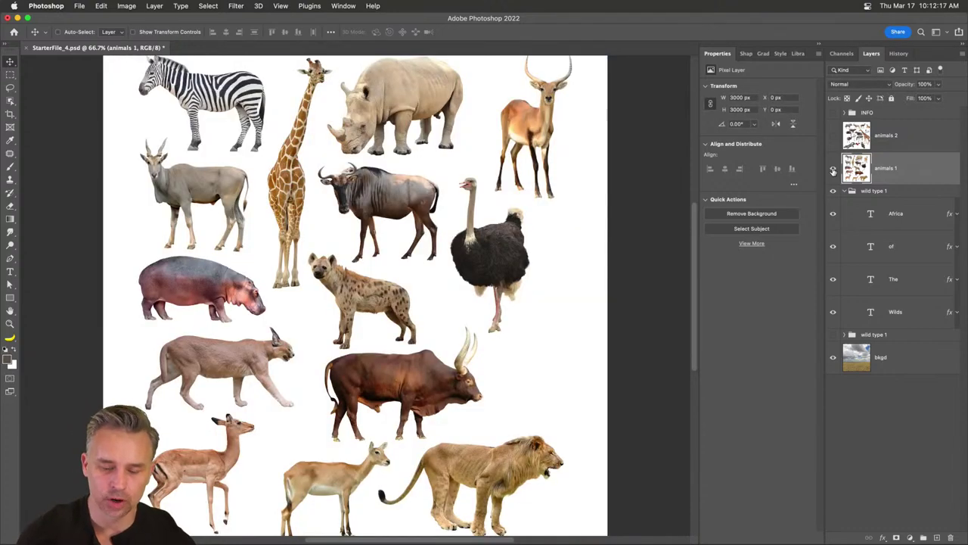
left_click(834, 169)
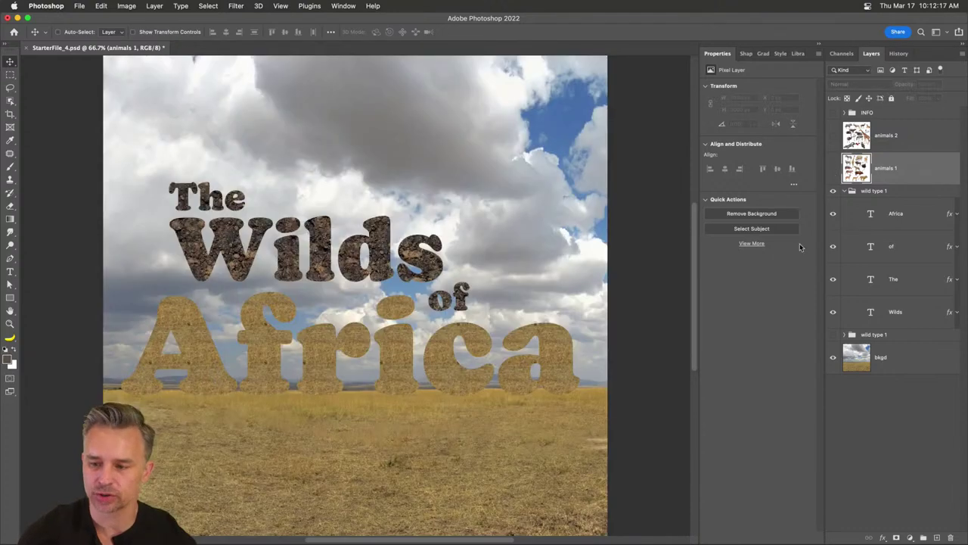
left_click(833, 171)
left_click_drag(252, 140, 318, 216)
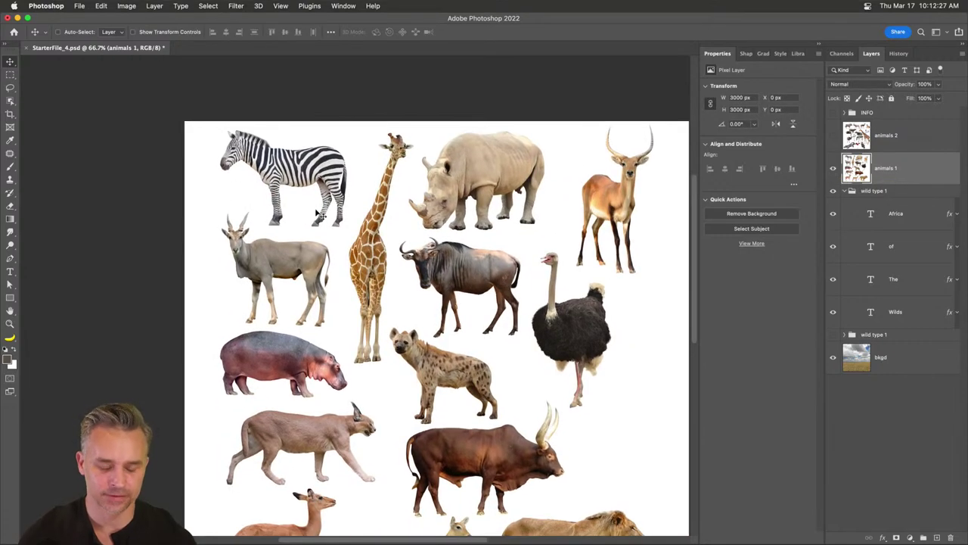
key("super+plus")
key("super+minus")
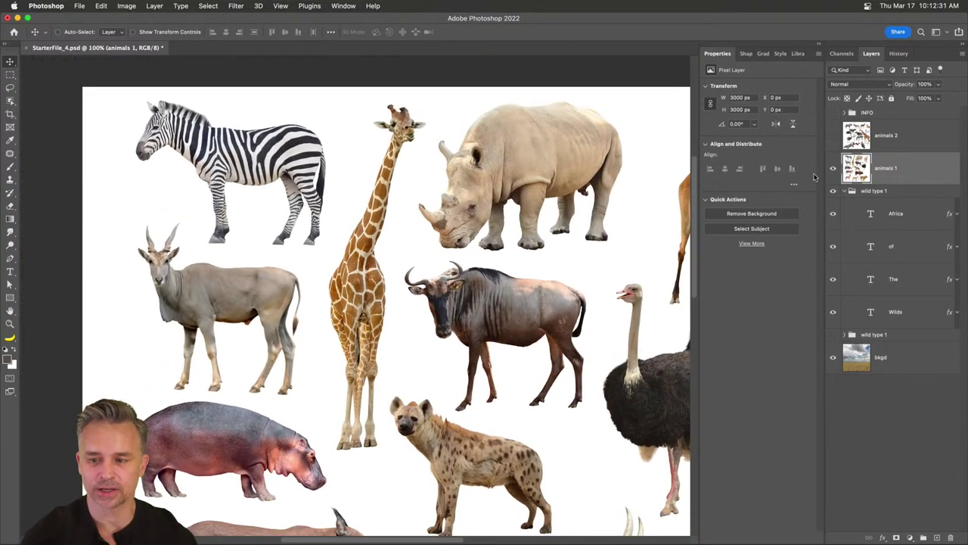
Select the giraffe with the Object Selection Tool, copy it to Layer 1, and hide animals 1
left_click(10, 102)
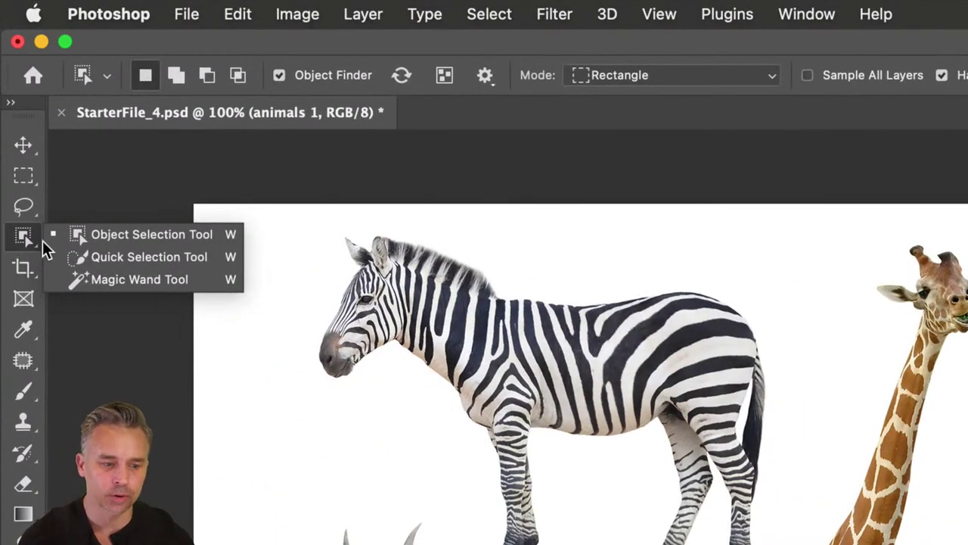
left_click(121, 234)
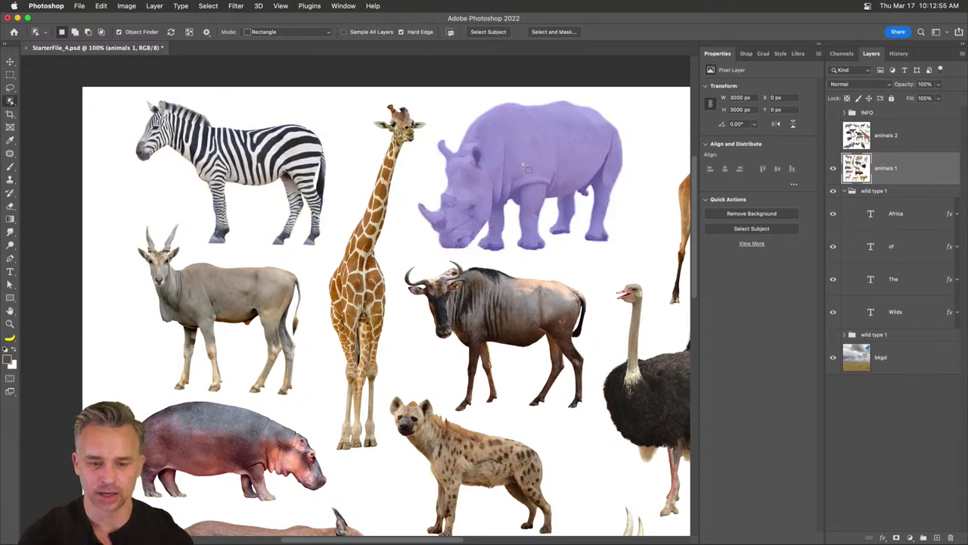
left_click(362, 291)
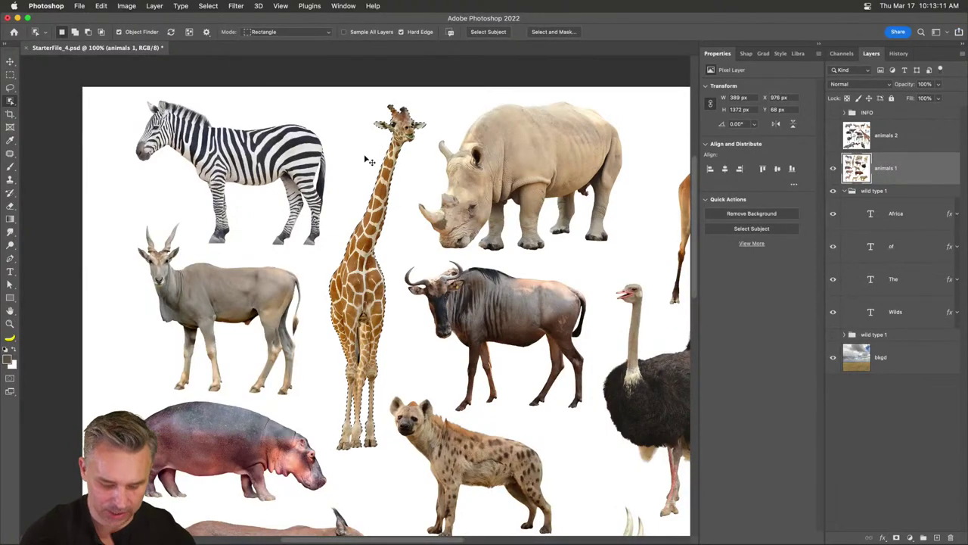
key("ctrl+j")
left_click(834, 202)
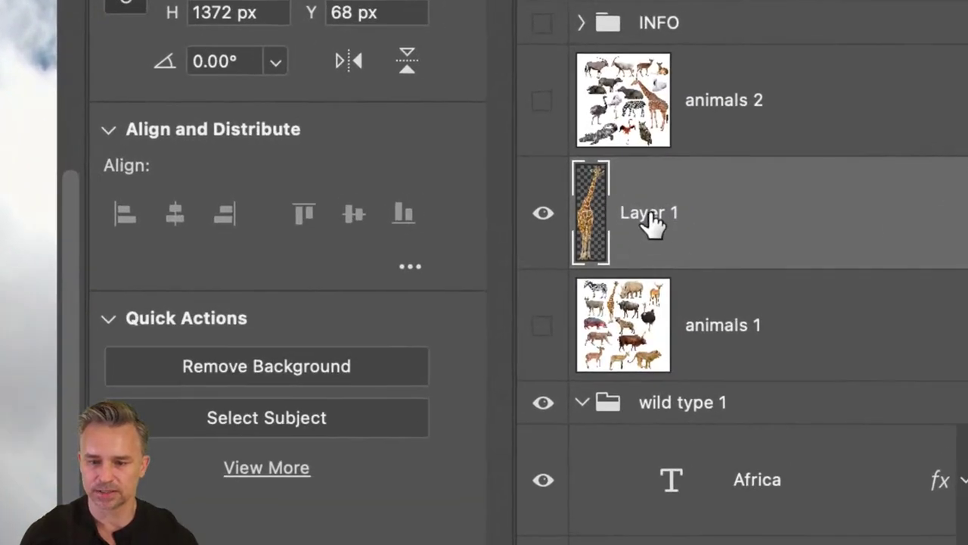
Rename Layer 1 to 'giraffe' and bring up that layer's context menu
double_click(639, 213)
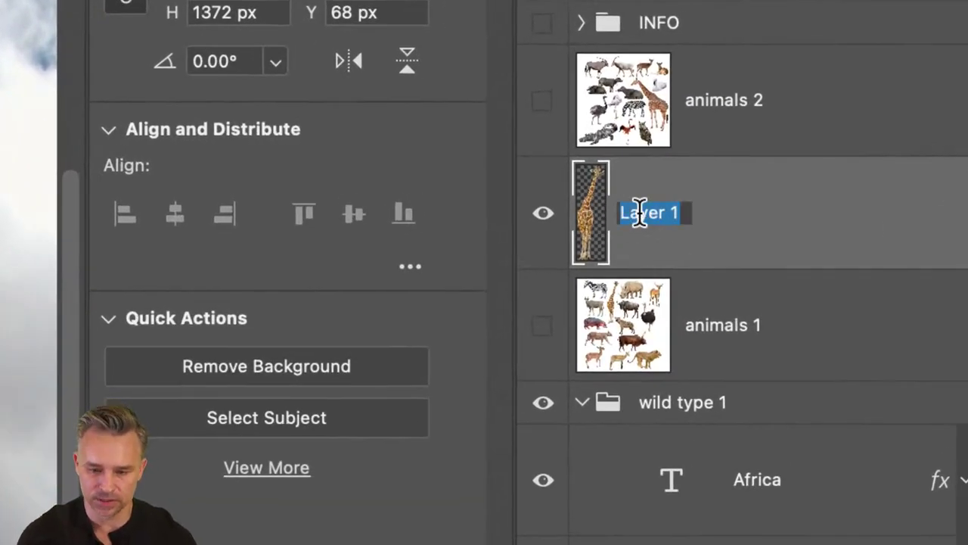
type("giraffe")
key("Return")
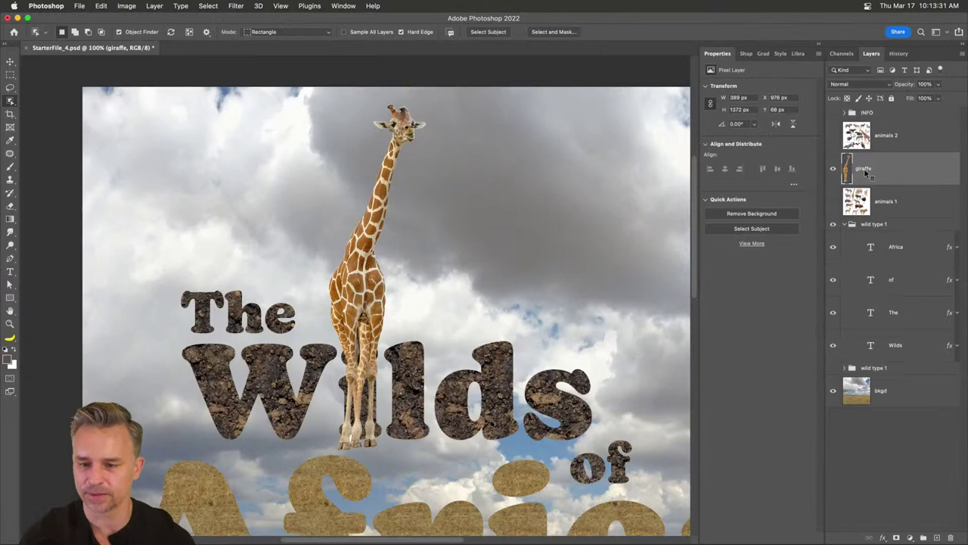
right_click(900, 173)
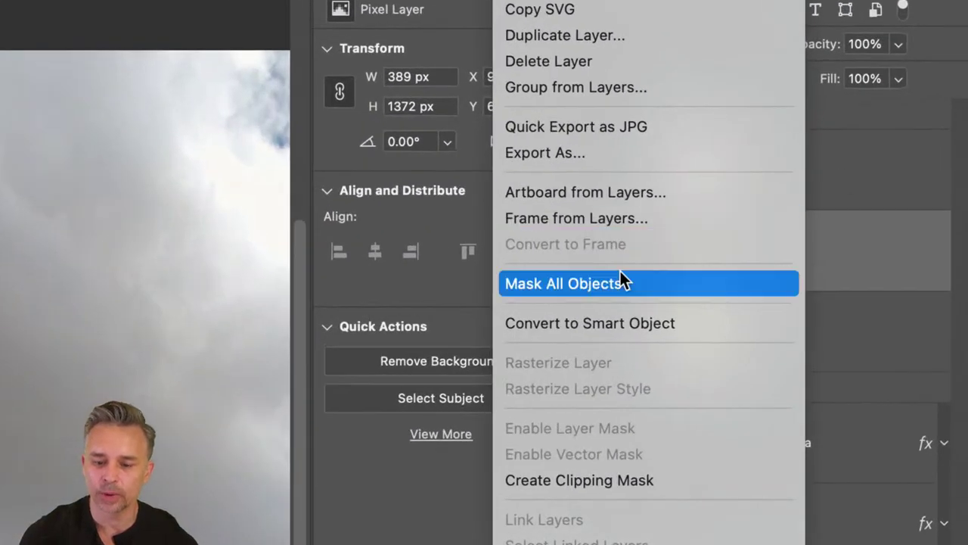
Convert the giraffe to a smart object, shrink it to 241 px wide, and place it inside Wilds
left_click(705, 311)
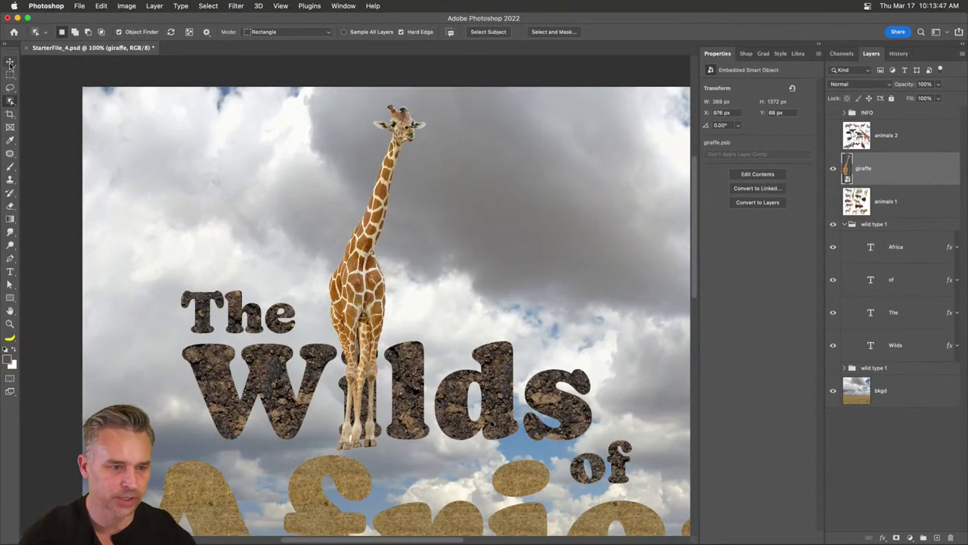
key("super+t")
left_click_drag(426, 105, 490, 270)
key("Return")
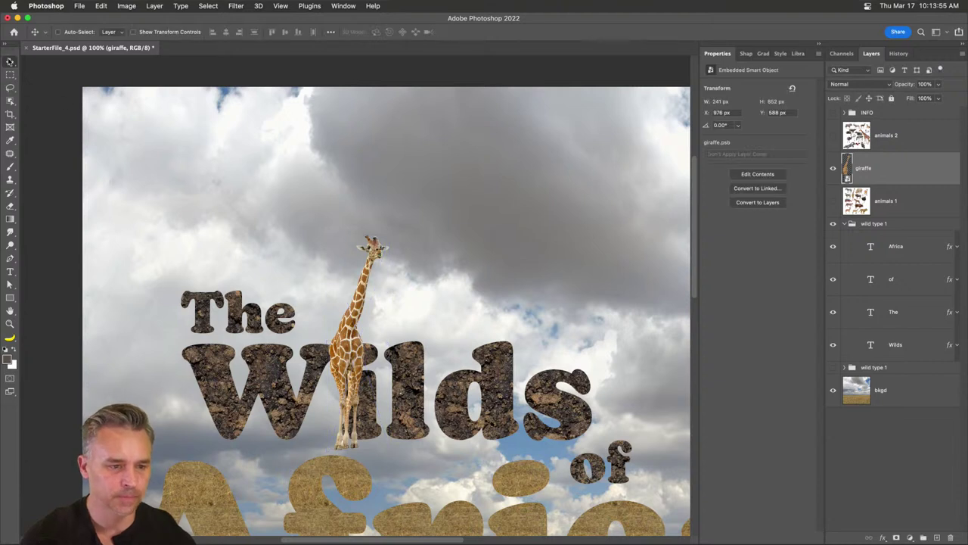
left_click_drag(346, 314, 409, 316)
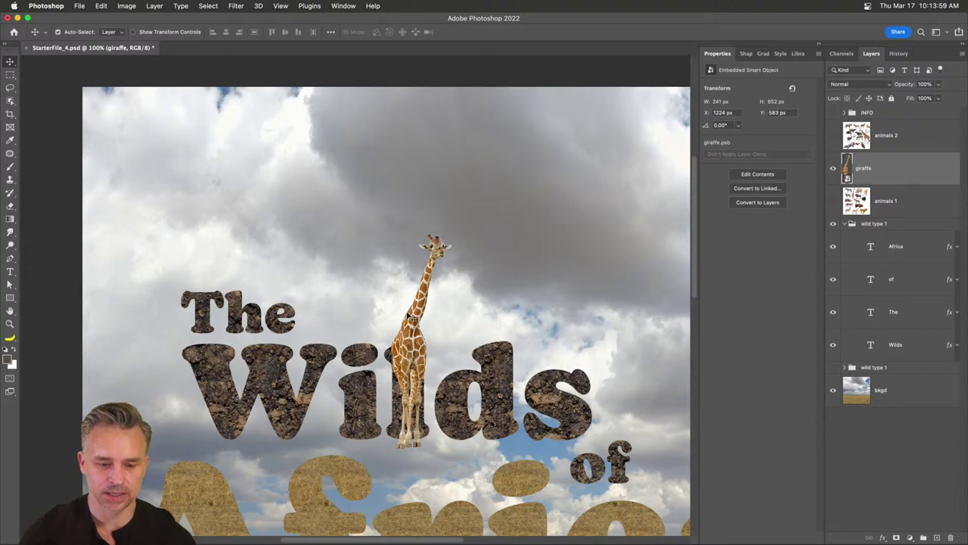
scroll(409, 317, "up", 3)
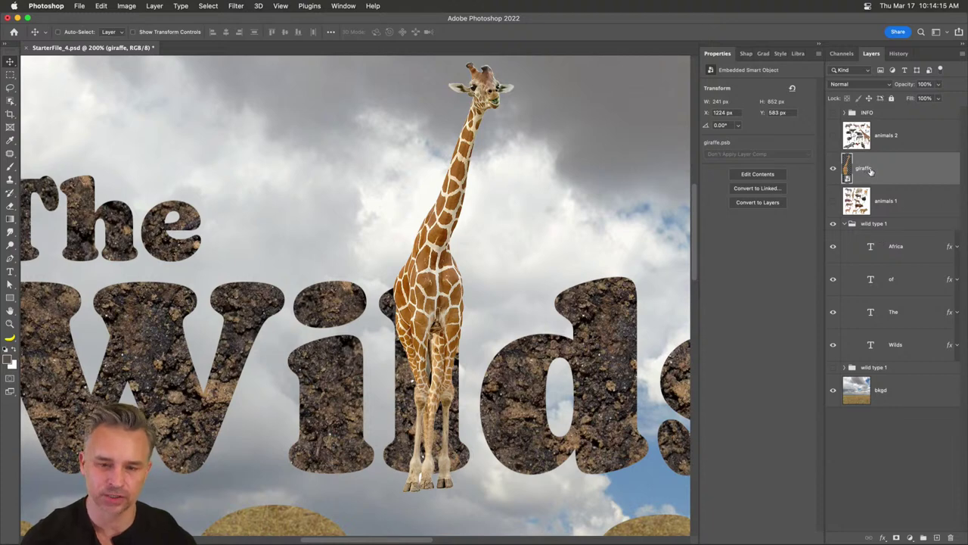
left_click(101, 6)
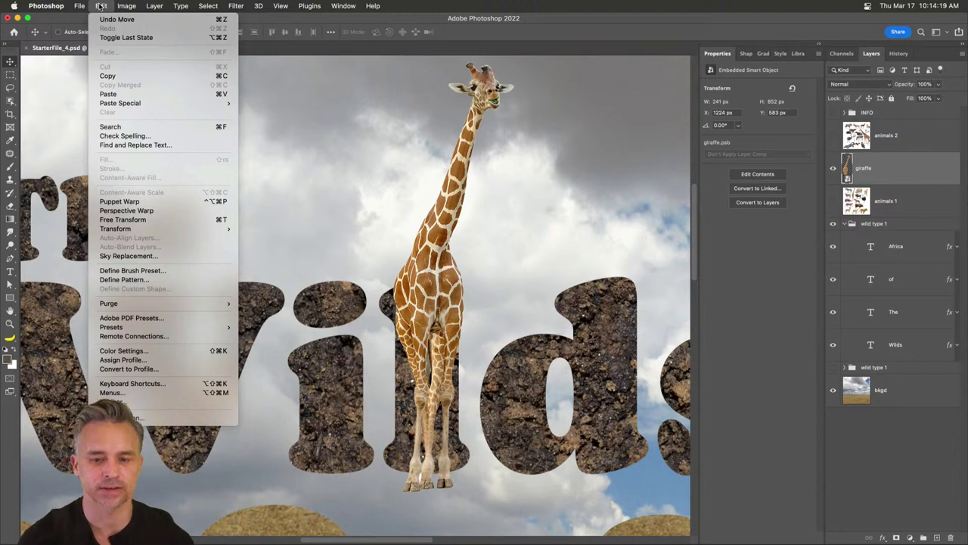
Puppet-warp the giraffe, pinning its body and legs and bending the neck leftward
left_click(119, 202)
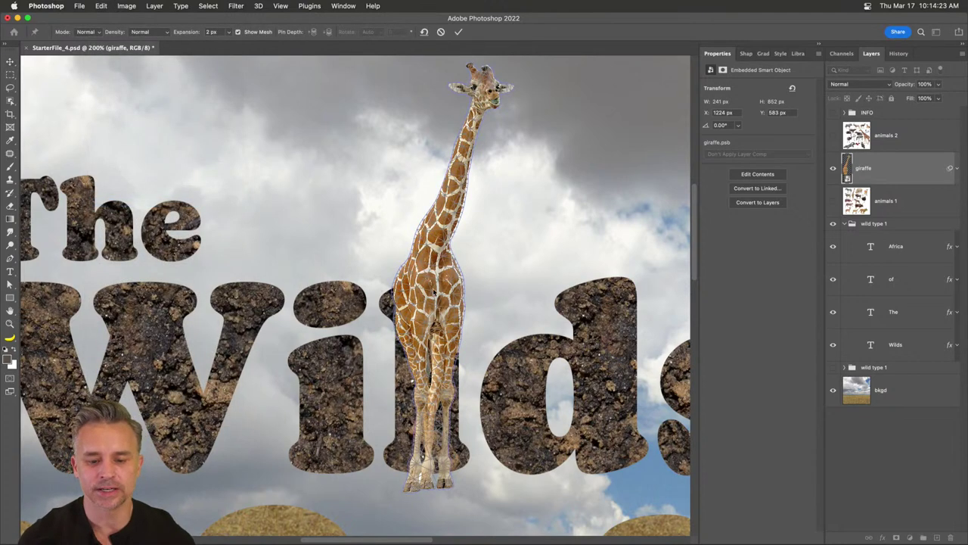
left_click(433, 288)
left_click(428, 408)
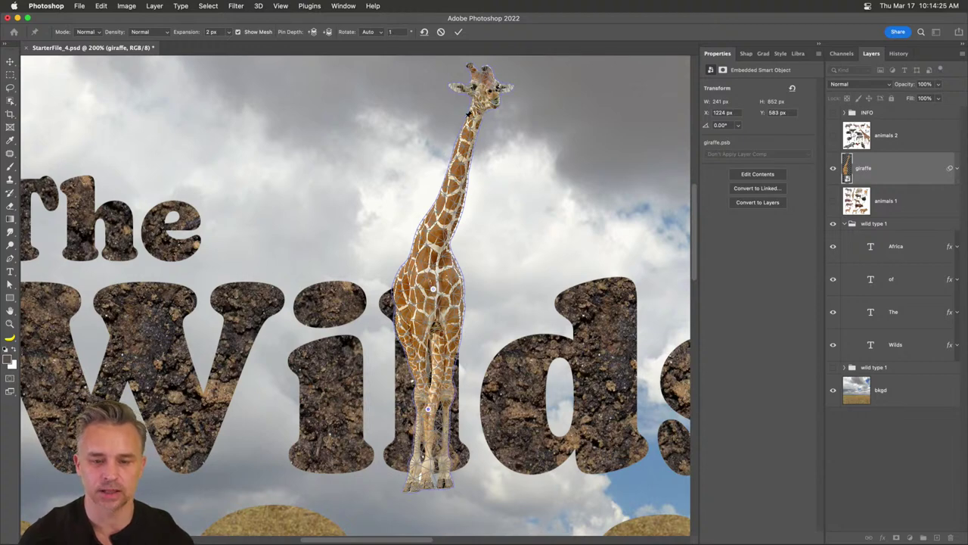
left_click(476, 109)
left_click_drag(477, 110, 454, 94)
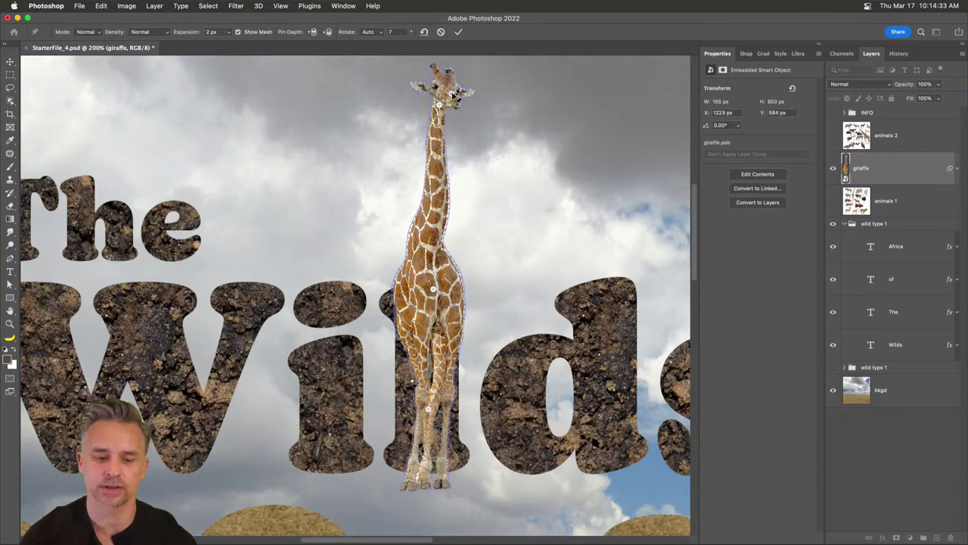
key("Return")
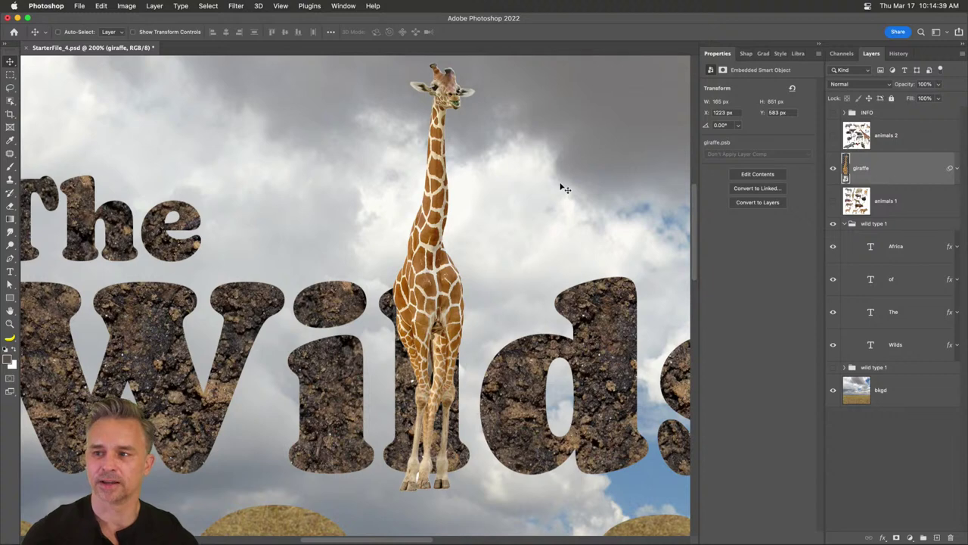
Hide and reshow the giraffe to inspect the Wilds letters beneath it
left_click(879, 313)
left_click(874, 345)
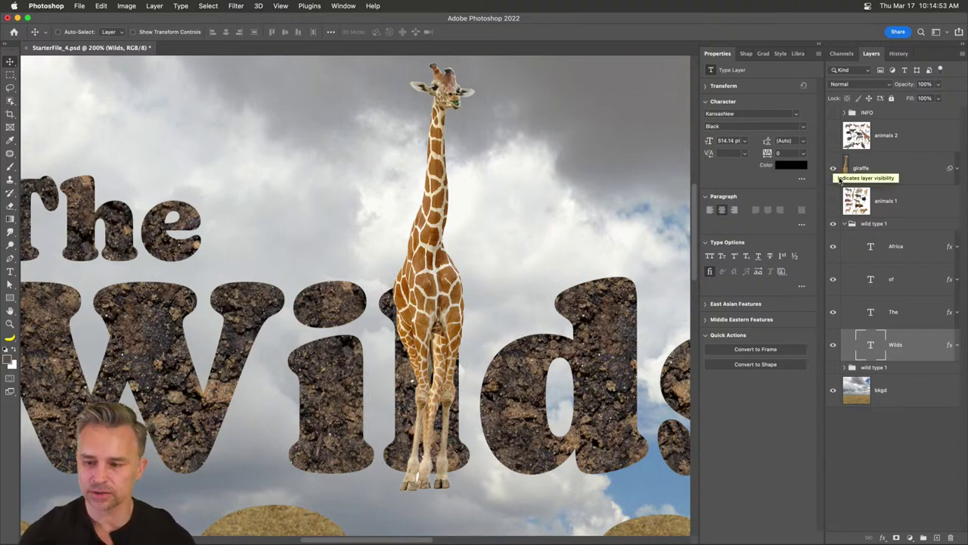
left_click(833, 169)
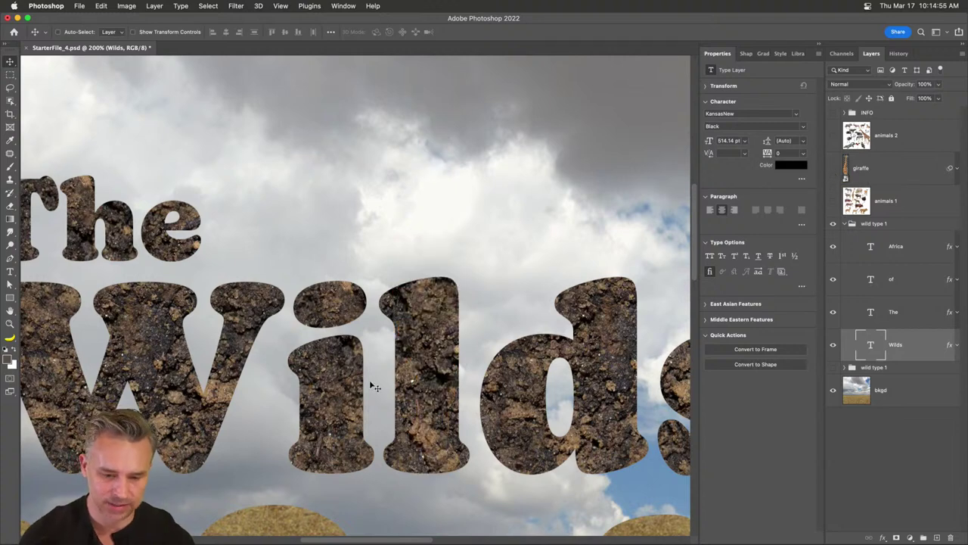
scroll(372, 387, "up", 2)
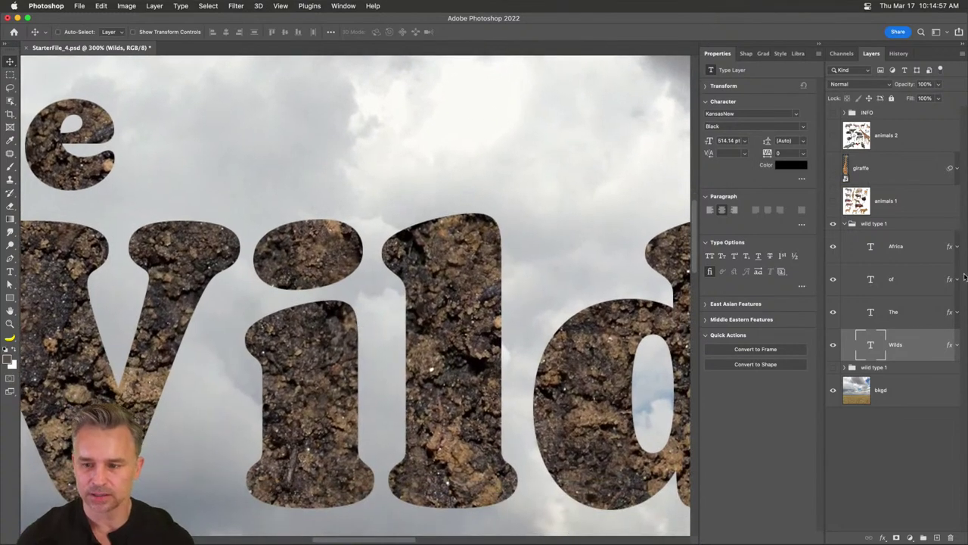
left_click(832, 169)
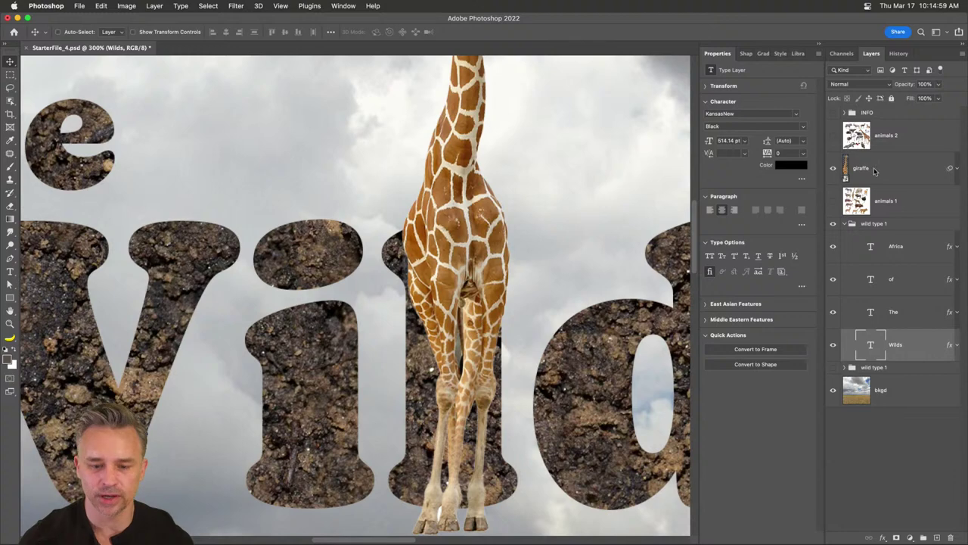
left_click(876, 172)
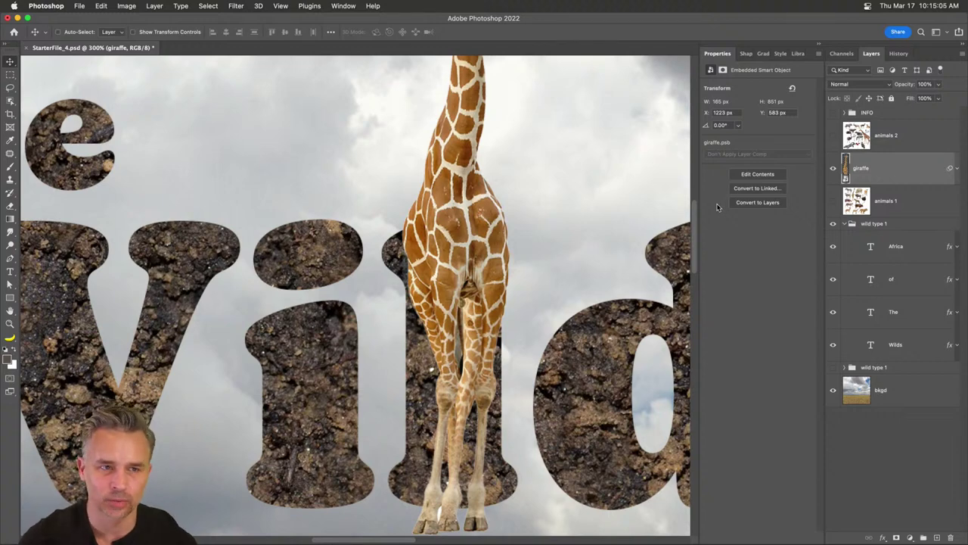
Load the Wilds letter outlines as a selection, then target the visible giraffe layer
left_click(879, 347)
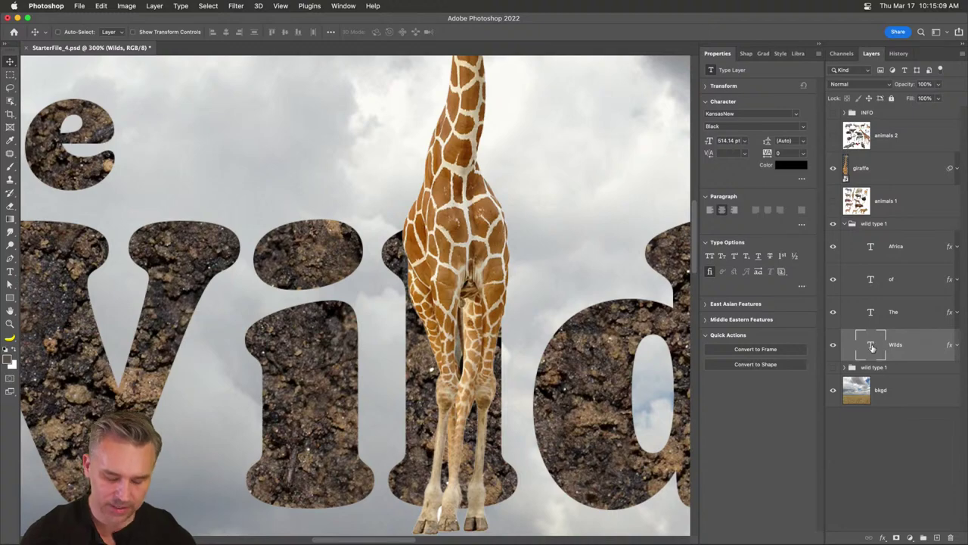
left_click(871, 346, "super")
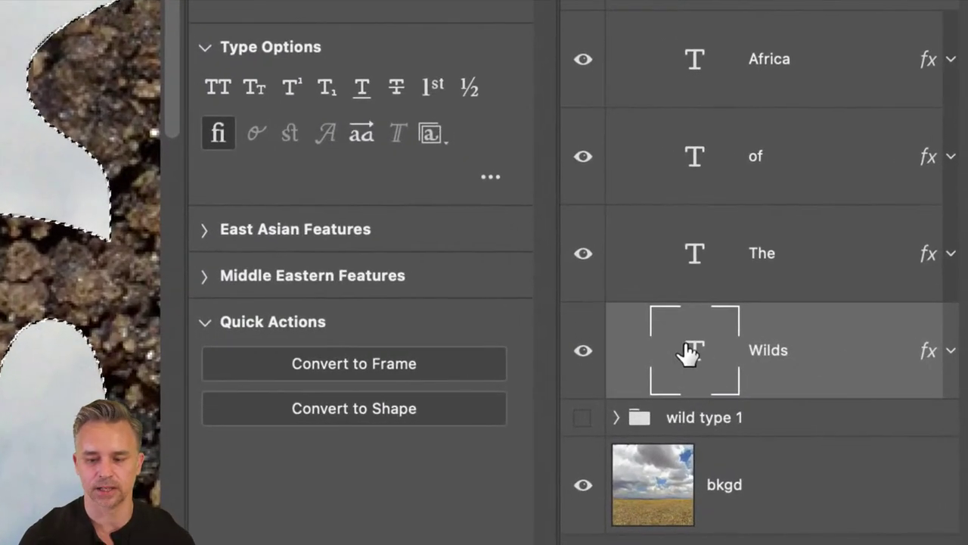
left_click(696, 255)
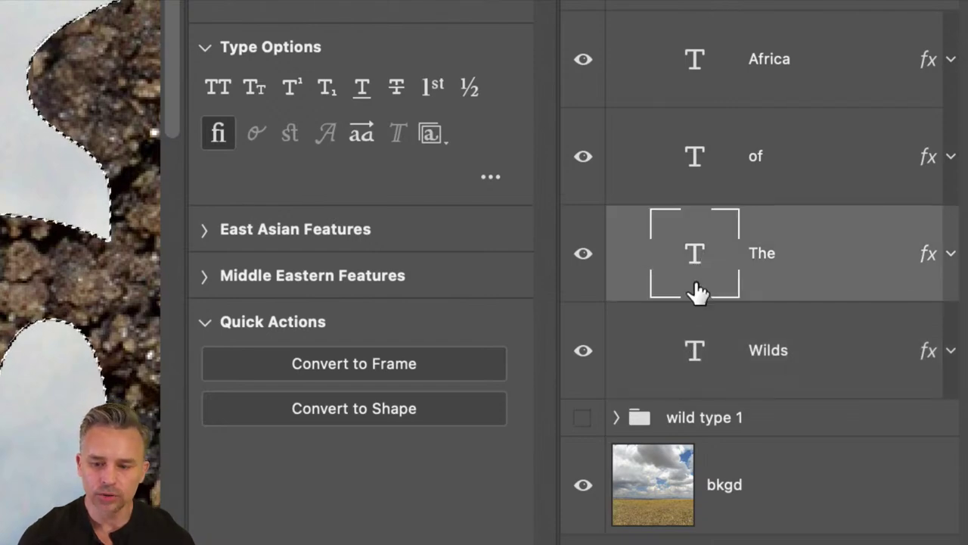
left_click(694, 347)
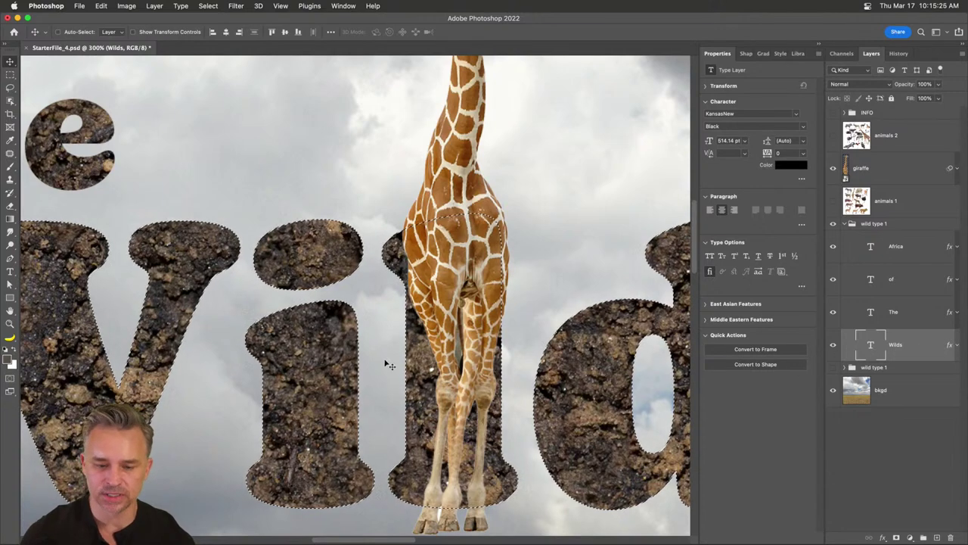
left_click(835, 168)
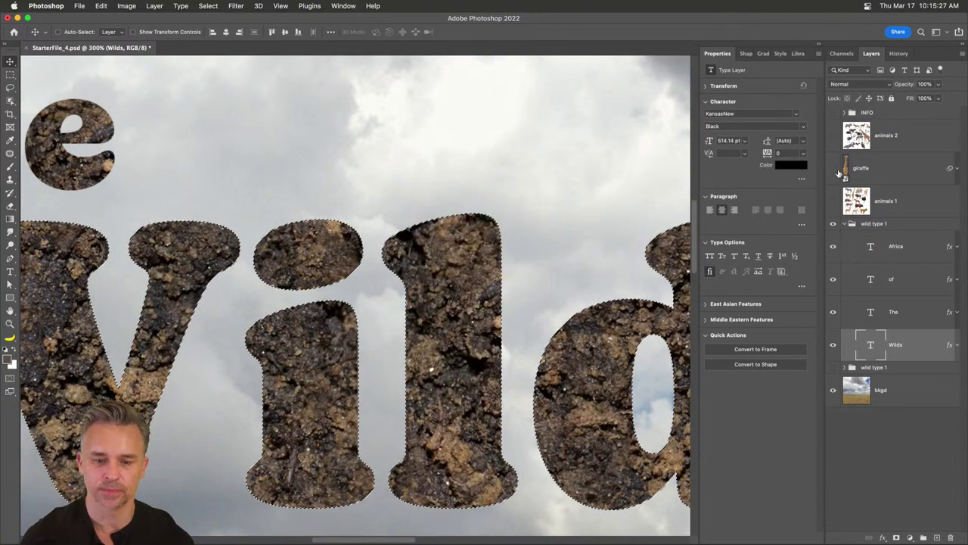
left_click(834, 168)
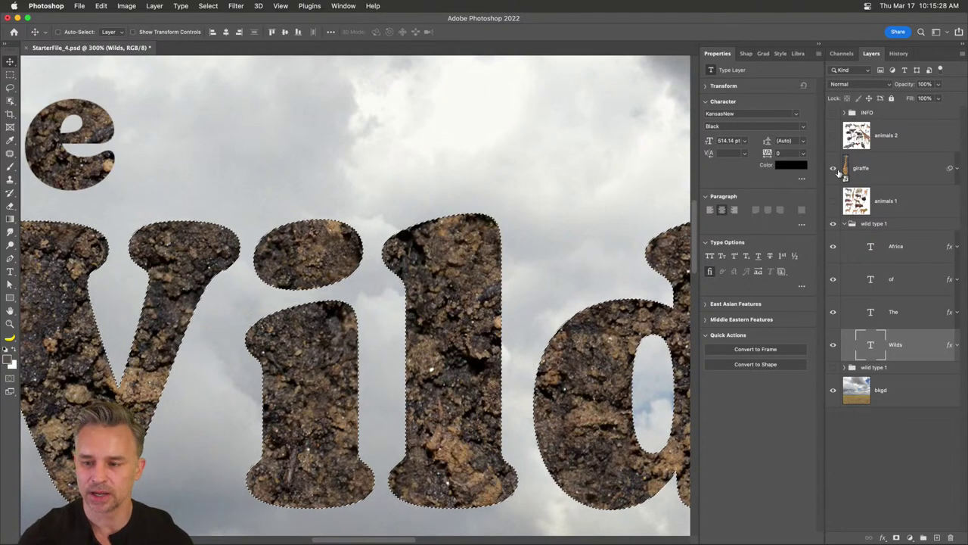
left_click(880, 171)
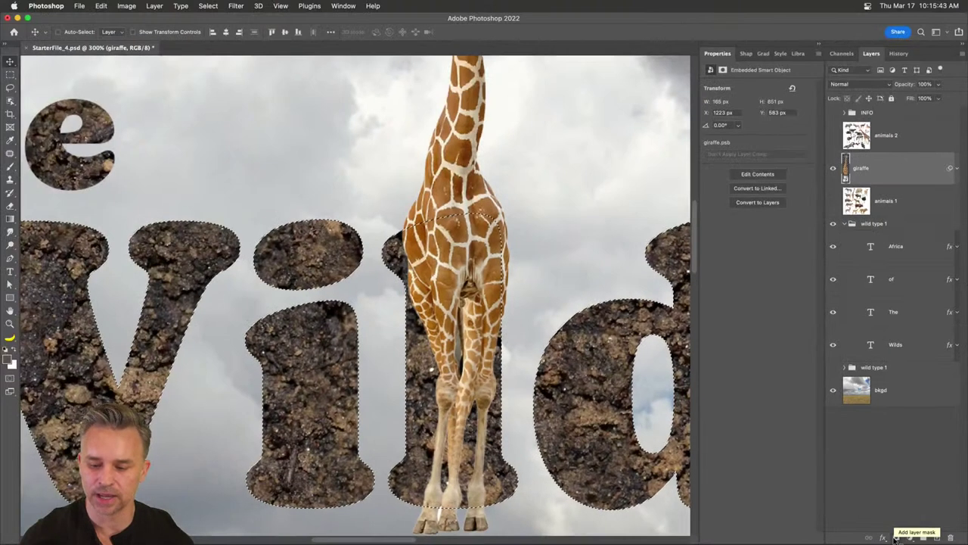
Mask the giraffe to the Wilds letters and make an unmasked duplicate of it
left_click(722, 520)
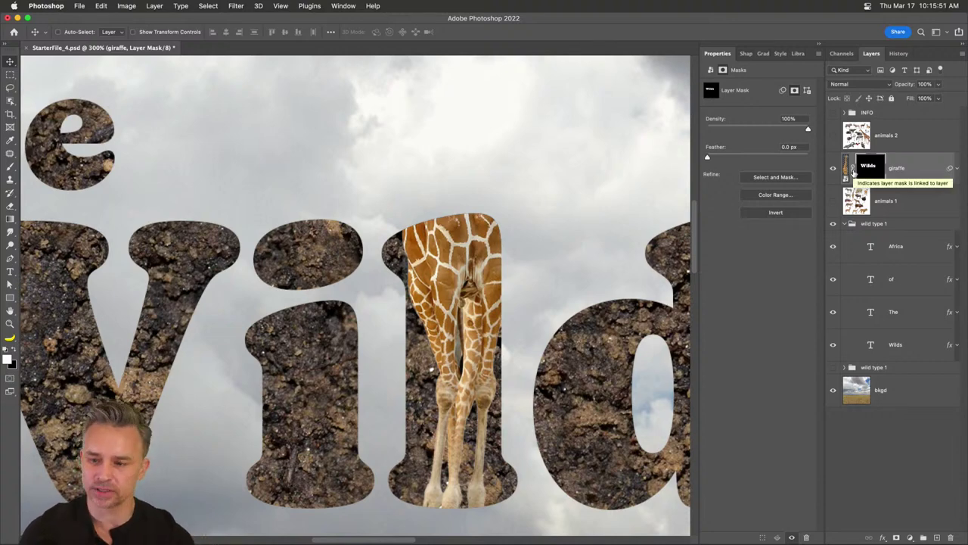
left_click(900, 168)
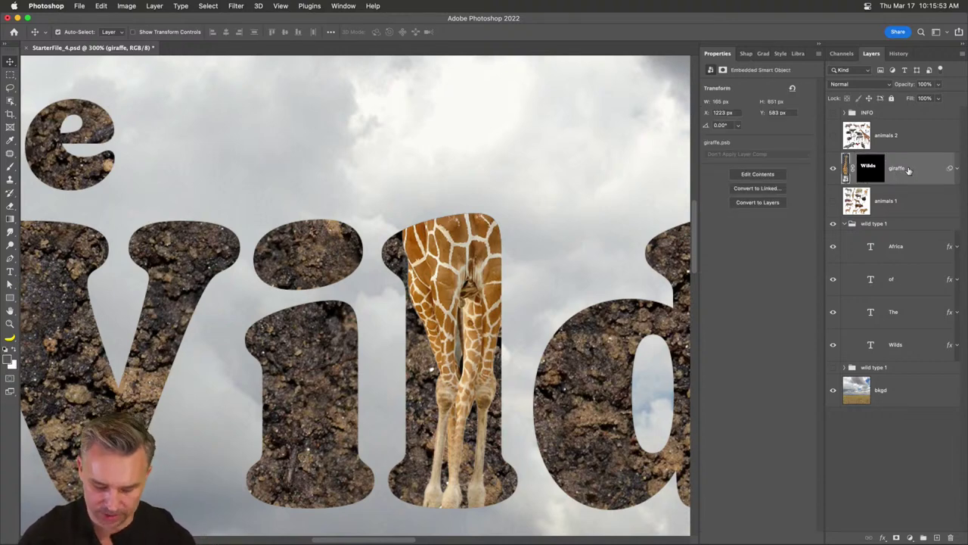
key("super+j")
right_click(865, 174)
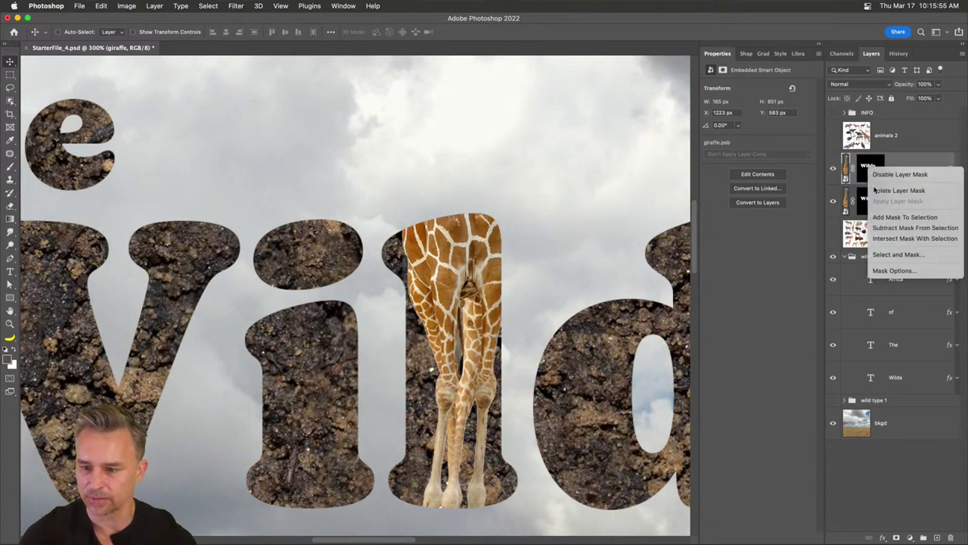
left_click(892, 189)
Move the giraffe copy just above the Wilds text and expand Wilds' effects
left_click_drag(885, 168, 899, 355)
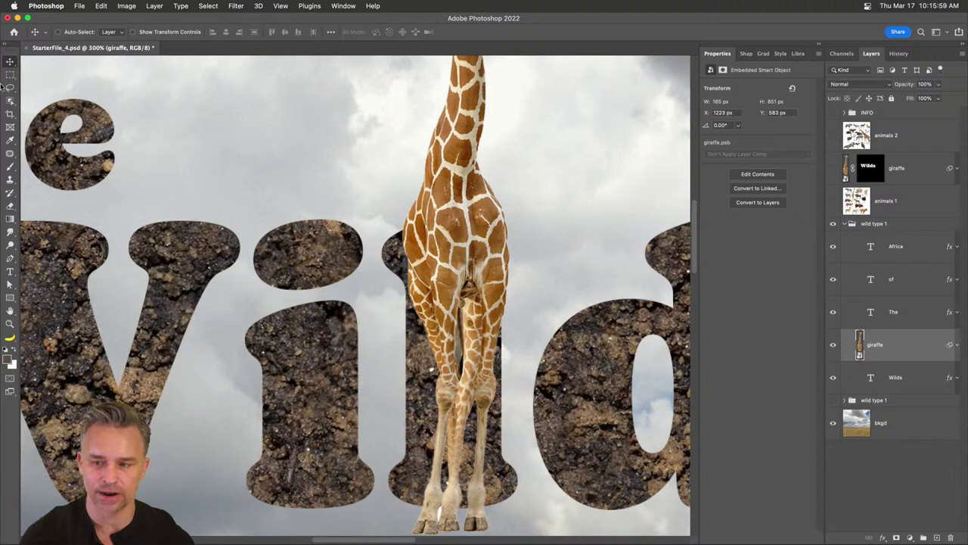
mouse_move(537, 337)
left_mouse_down()
mouse_move(277, 336)
mouse_move(536, 336)
left_mouse_up()
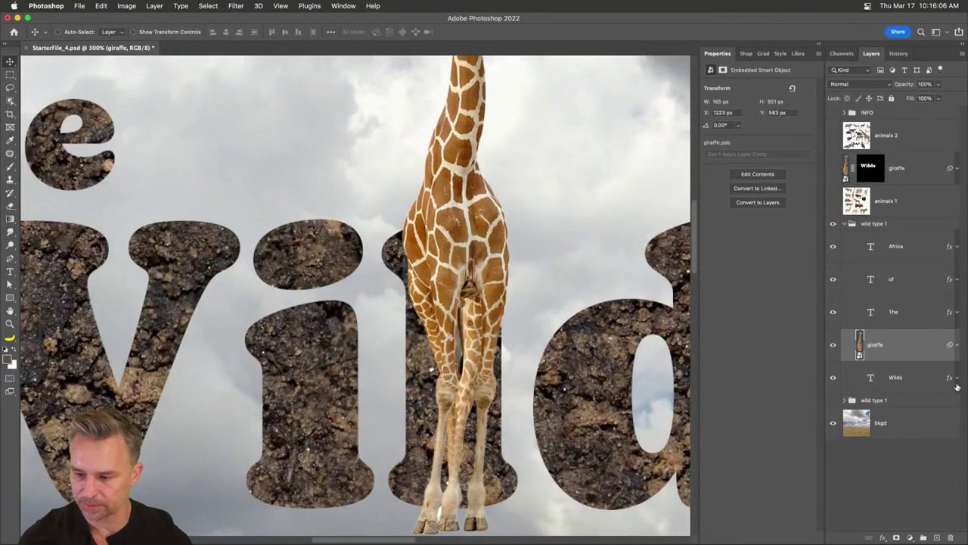
left_click(957, 377)
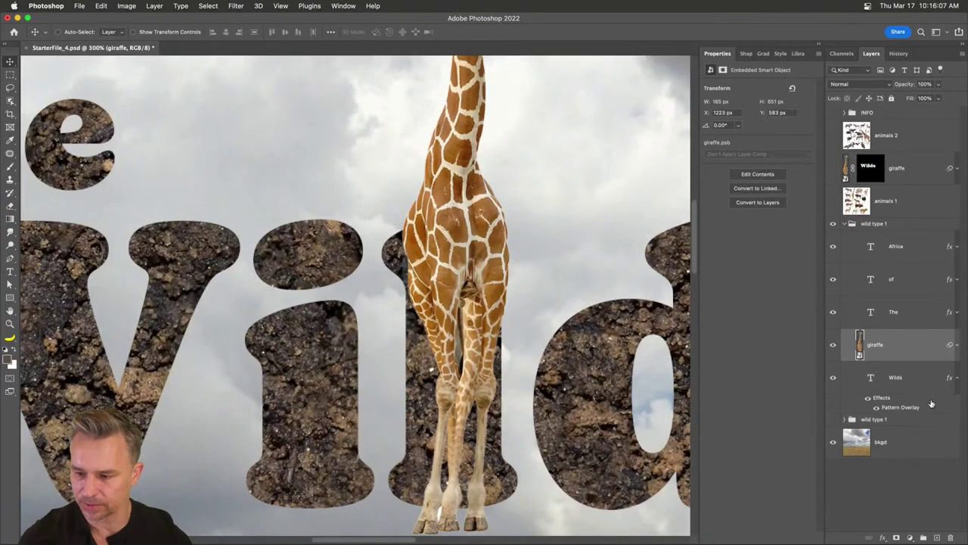
Turn off Wilds' Pattern Overlay and clip the giraffe copy to the Wilds text
left_click(862, 398)
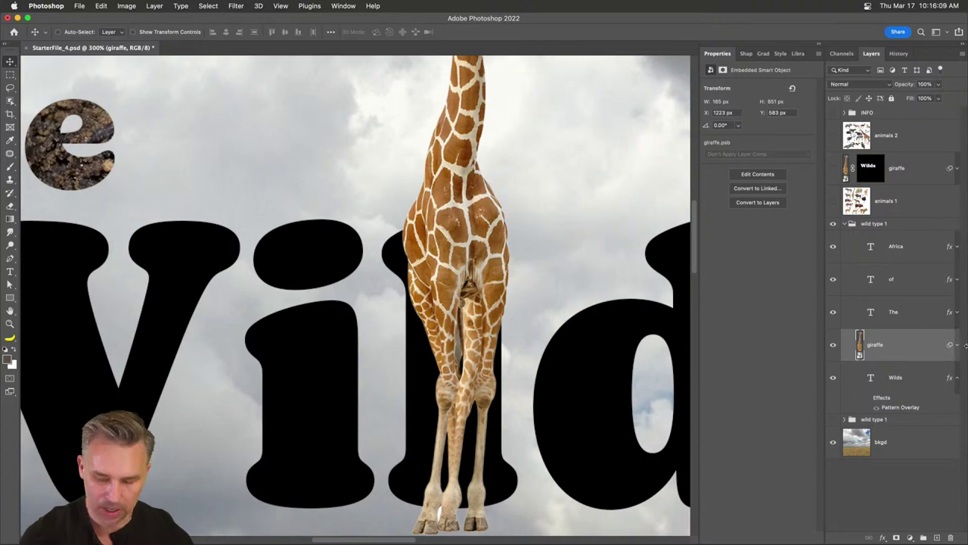
right_click(918, 345)
scroll(908, 333, "down", 5)
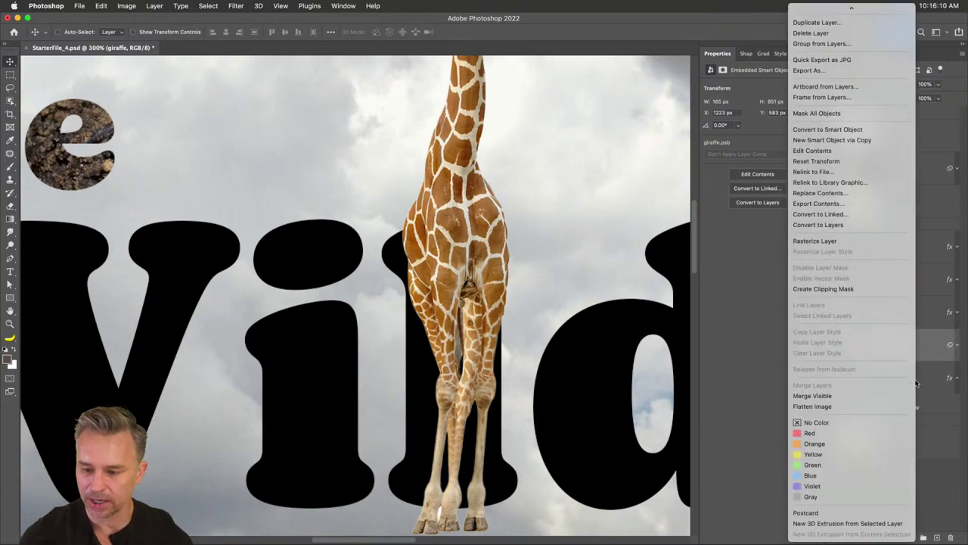
left_click(877, 288)
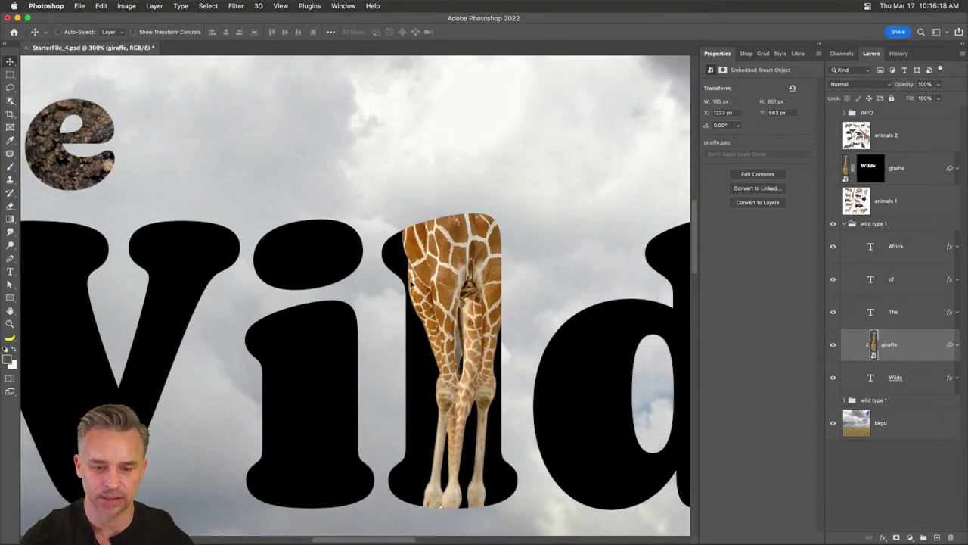
left_click_drag(412, 281, 374, 284)
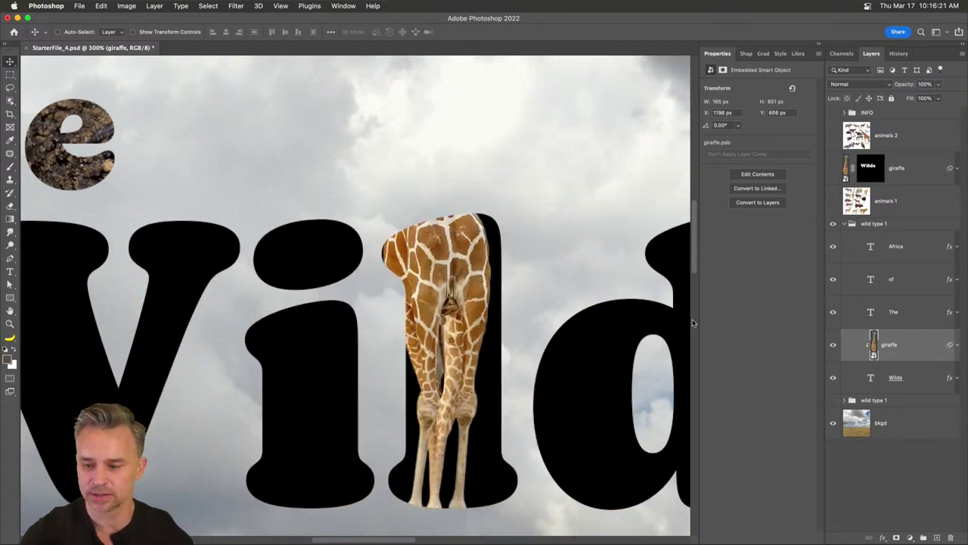
Delete the giraffe copy, restore Pattern Overlay, and show and target the masked giraffe
left_click_drag(907, 348, 870, 400)
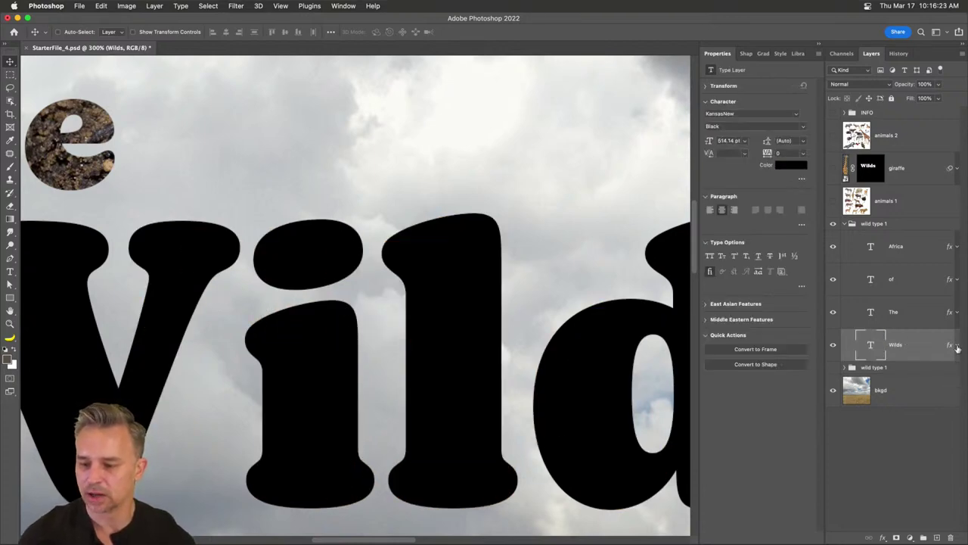
left_click(875, 376)
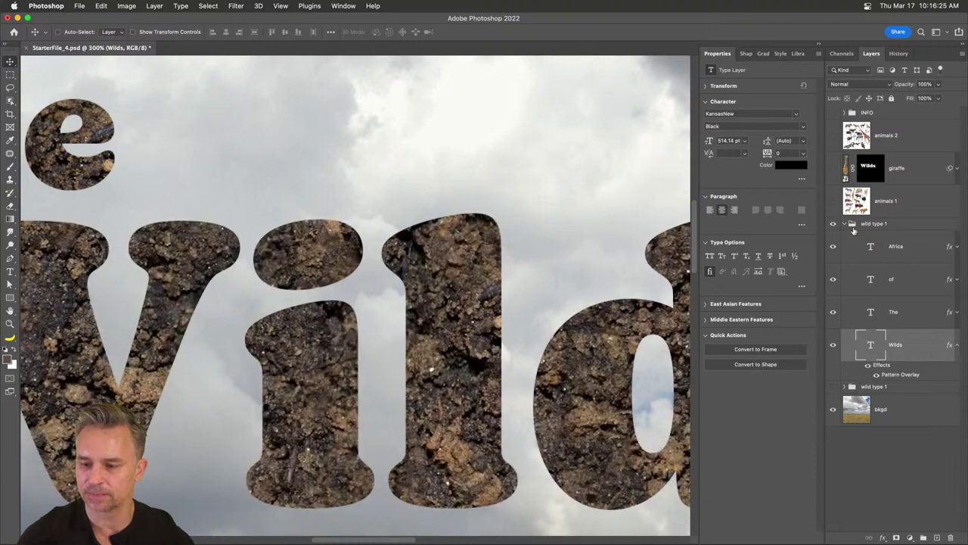
left_click(833, 167)
left_click(923, 174)
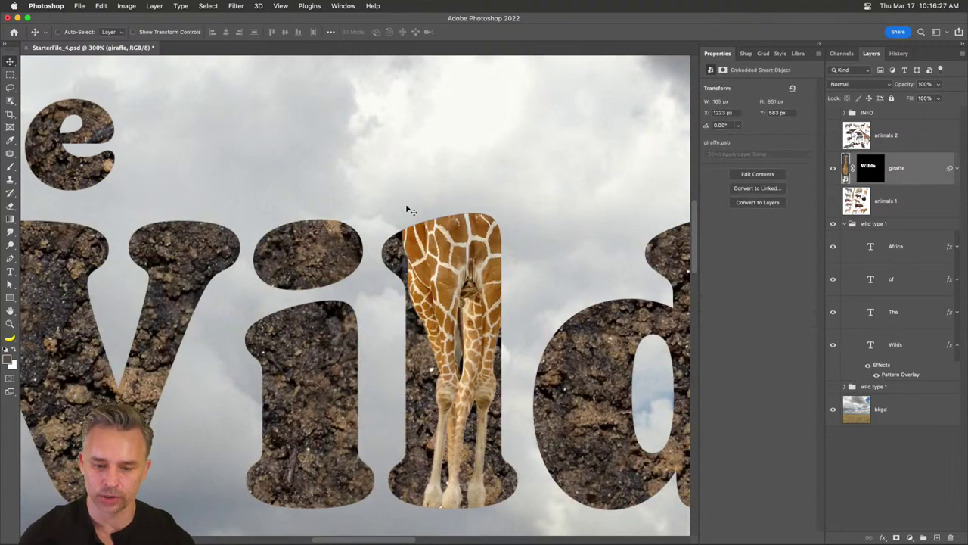
key("super+minus")
key("super+minus")
key("super+minus")
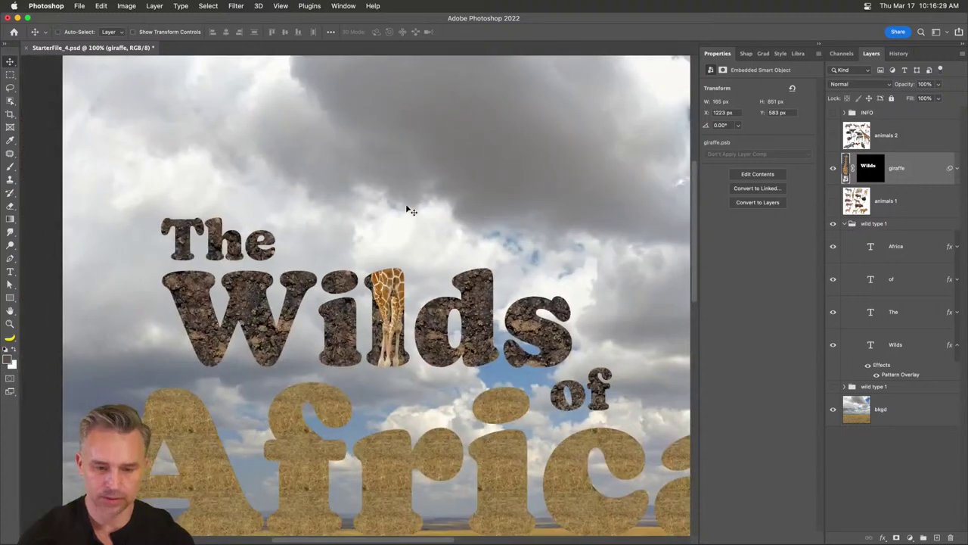
left_click_drag(406, 210, 440, 280)
Fill a large rectangle above Wilds with white foreground colour on the giraffe's mask
key("m")
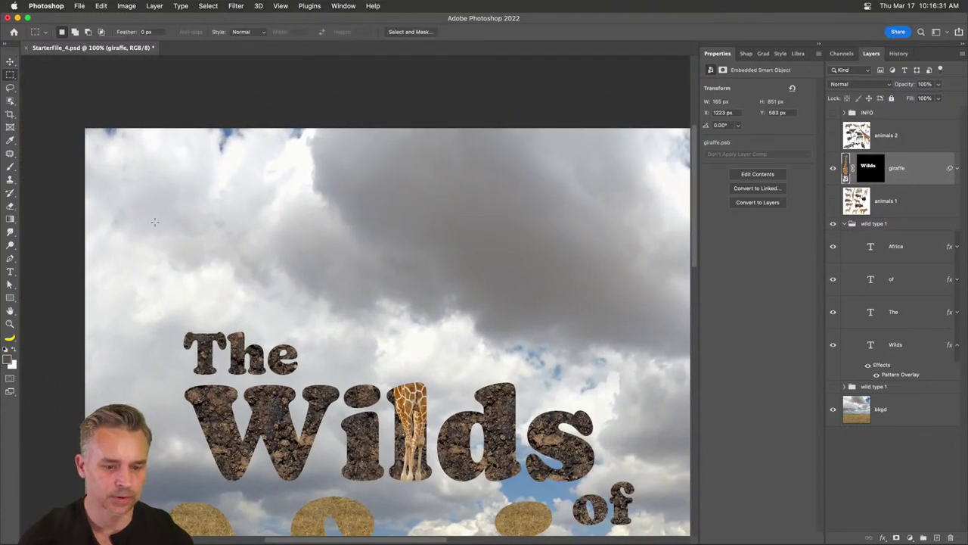
left_click_drag(182, 168, 620, 429)
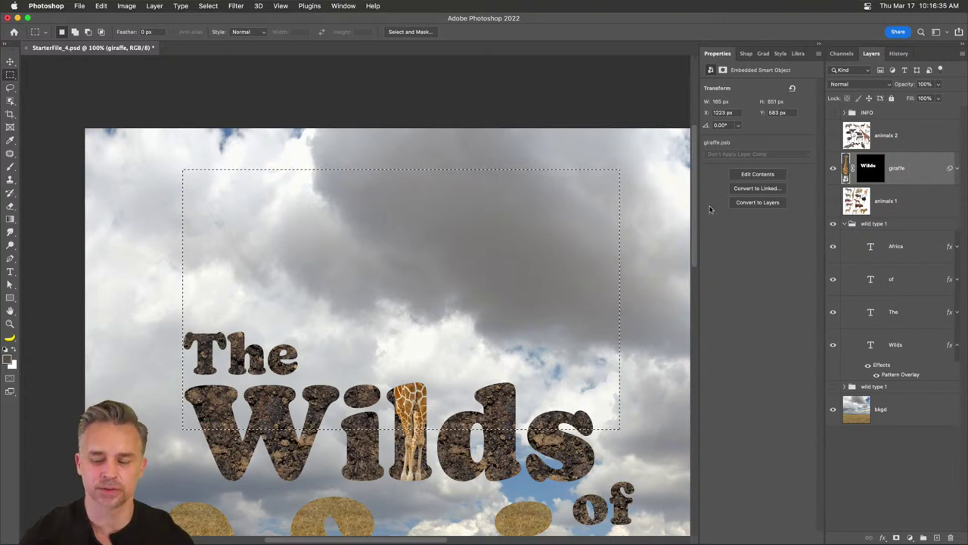
left_click(871, 160)
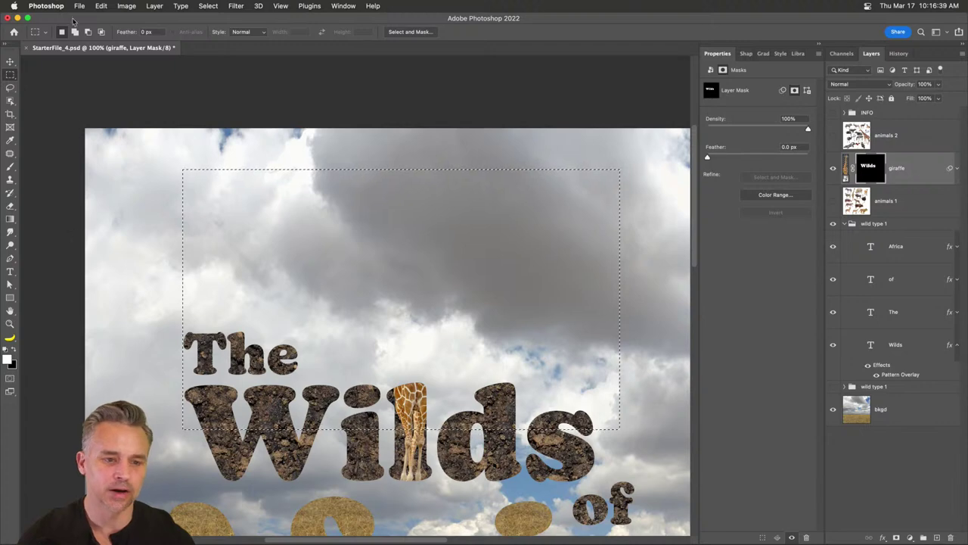
left_click(99, 6)
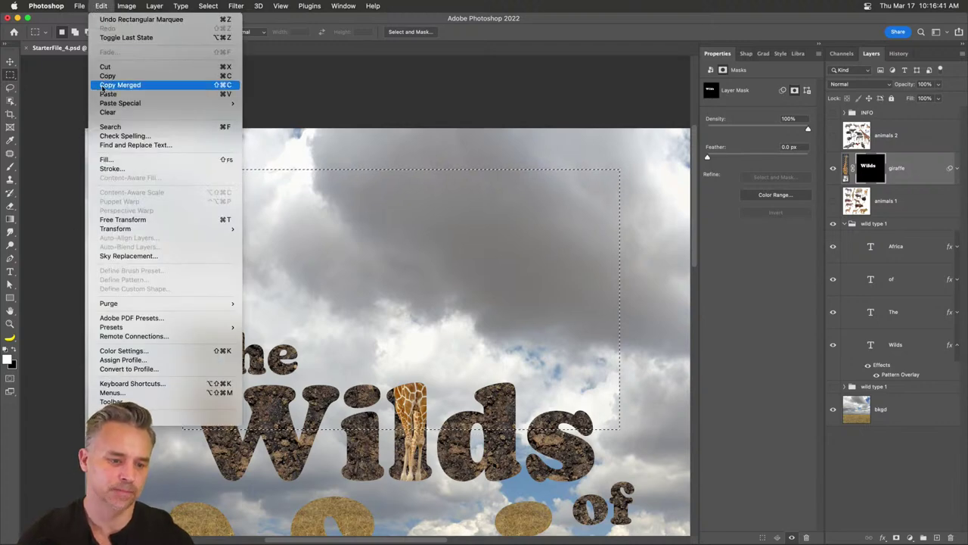
left_click(109, 160)
left_click(753, 251)
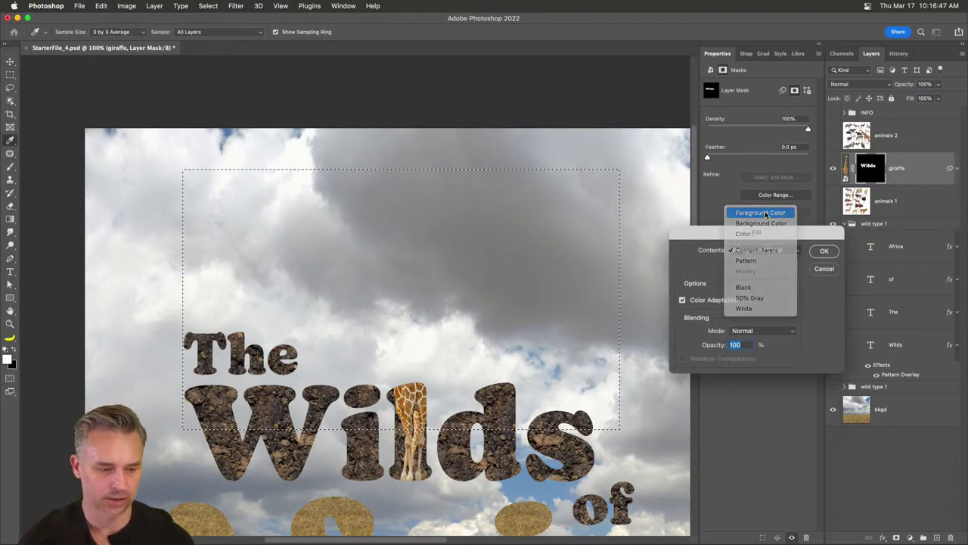
left_click(765, 214)
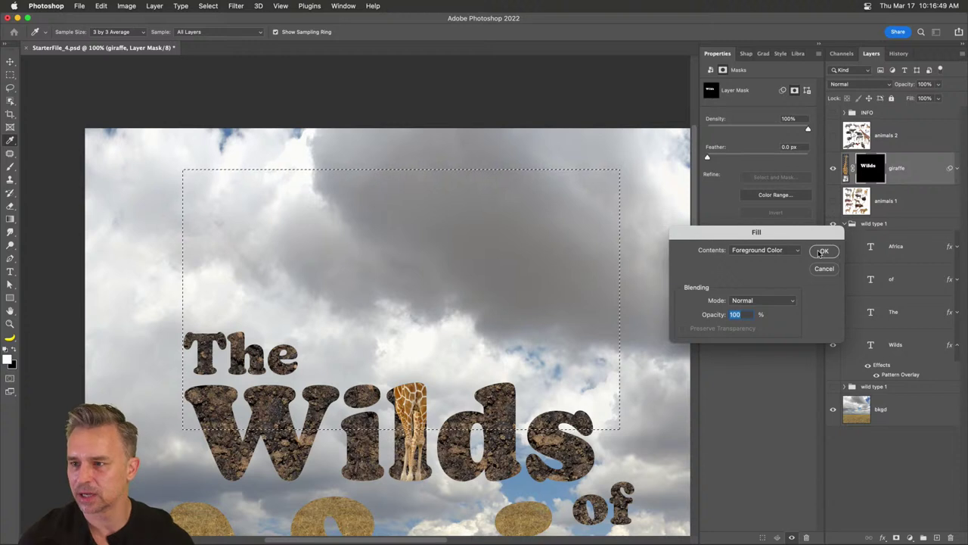
left_click(823, 252)
key("m")
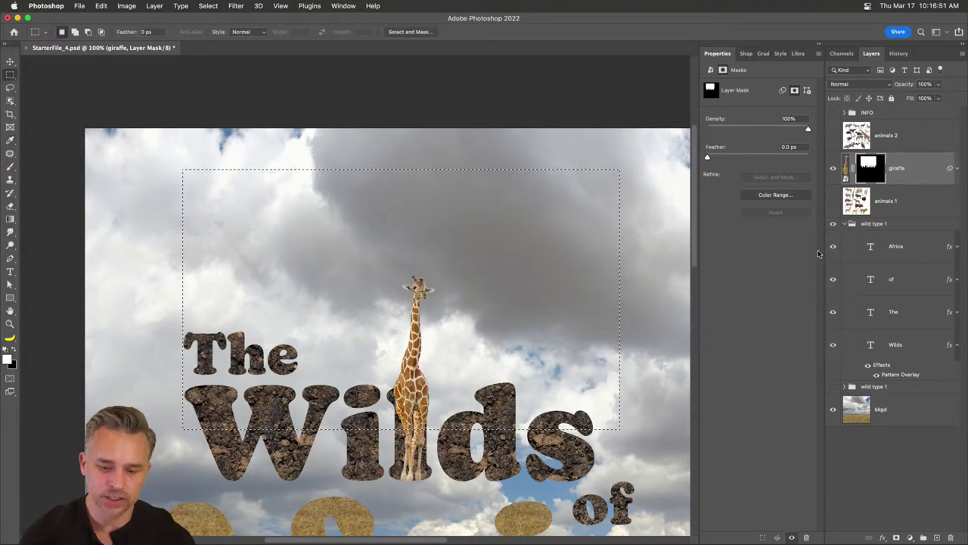
key("super+d")
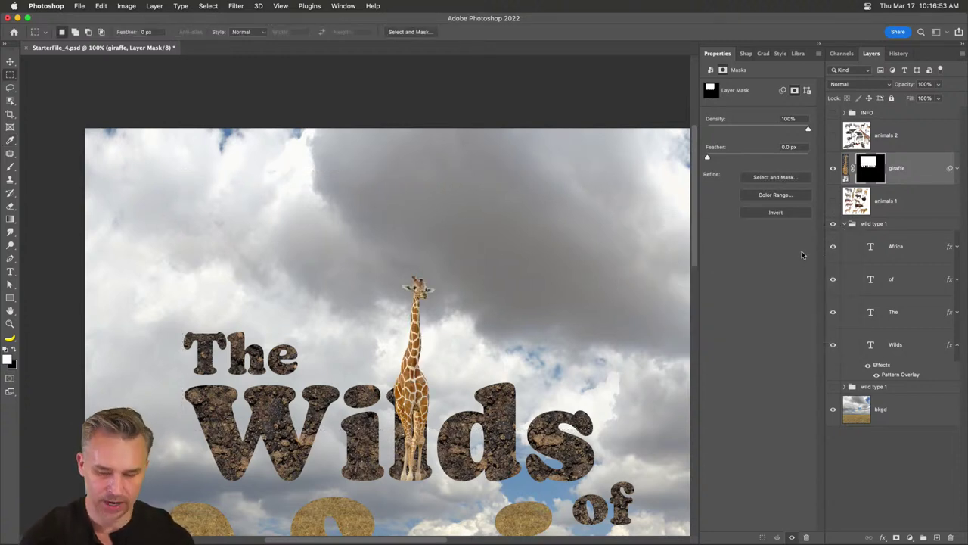
Check the giraffe's mask on its own, then return to the composite view
left_click(873, 175, "alt")
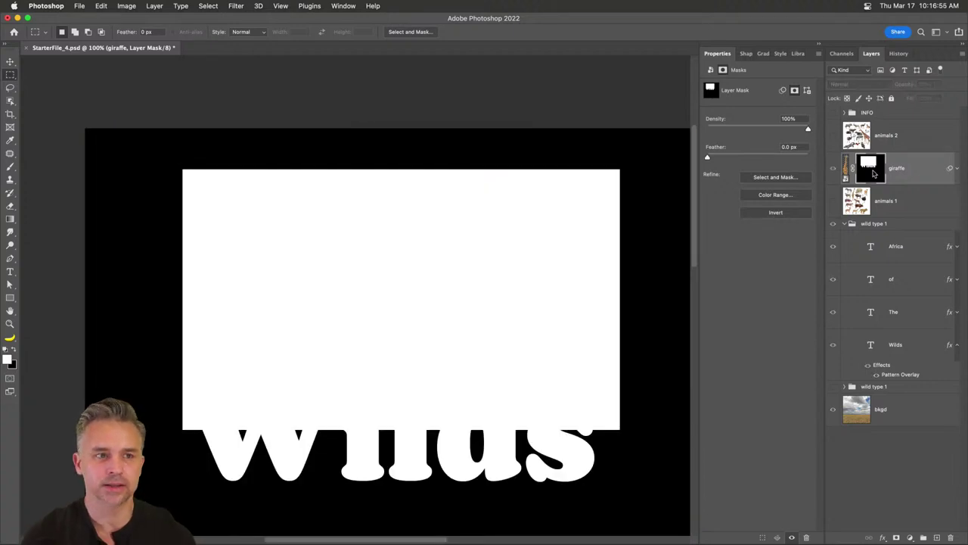
left_click(873, 174, "alt")
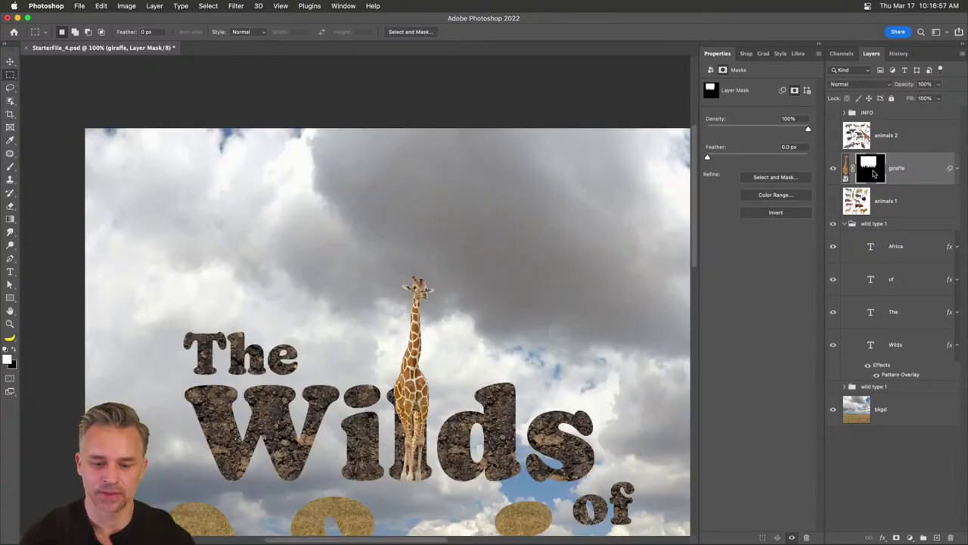
left_click(873, 174, "alt")
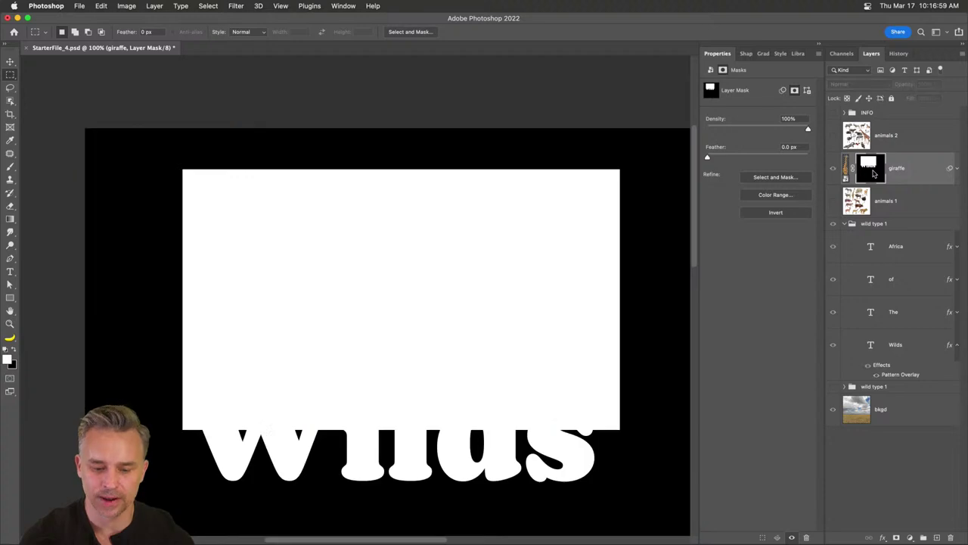
left_click(873, 174, "alt")
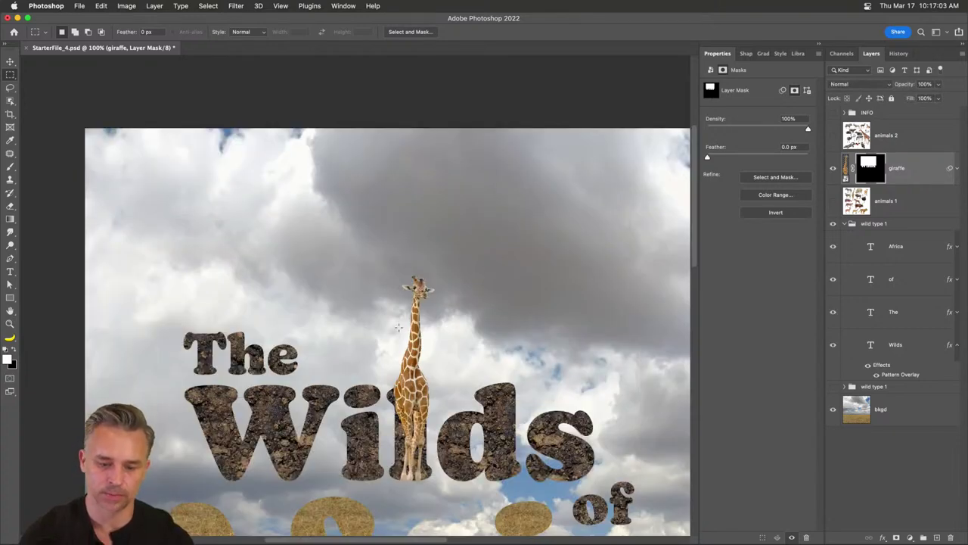
key("super+minus")
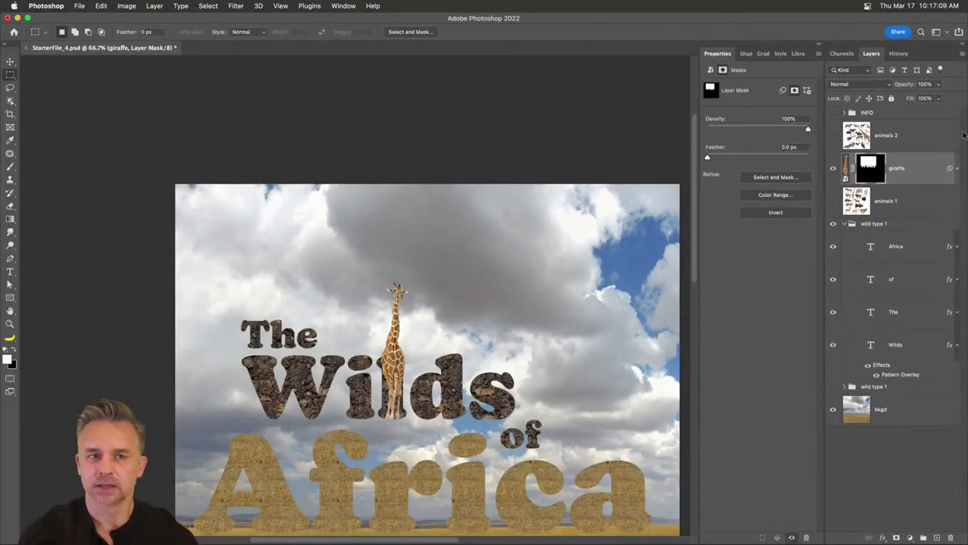
Try moving the giraffe left and down with the Move tool, then undo it
key("super+plus")
key("super+plus")
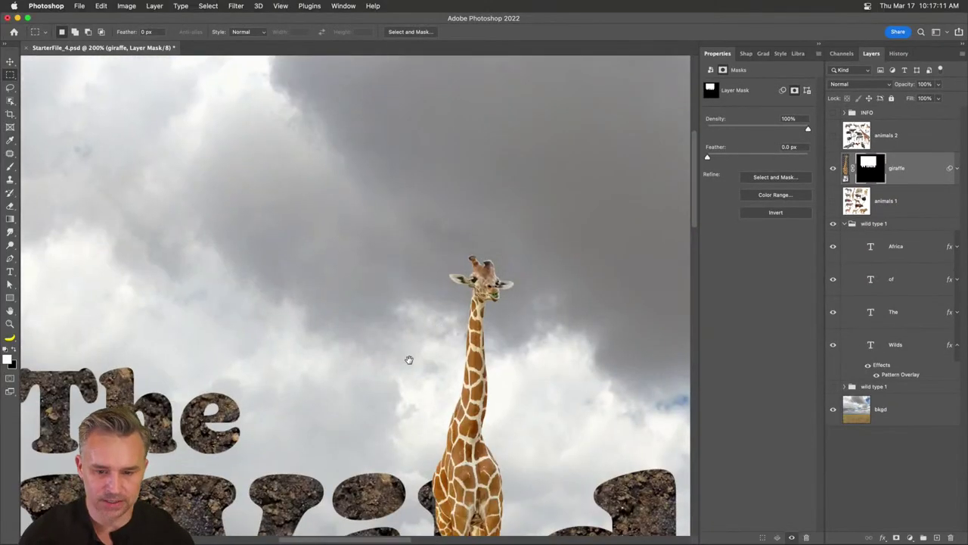
left_click_drag(408, 359, 371, 168)
left_click(10, 59)
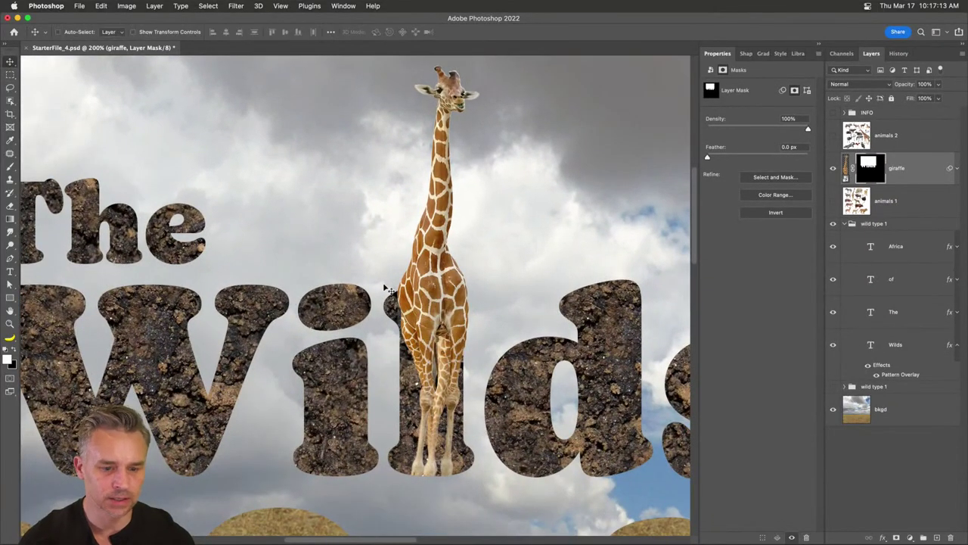
left_click_drag(390, 291, 214, 286)
key("super+z")
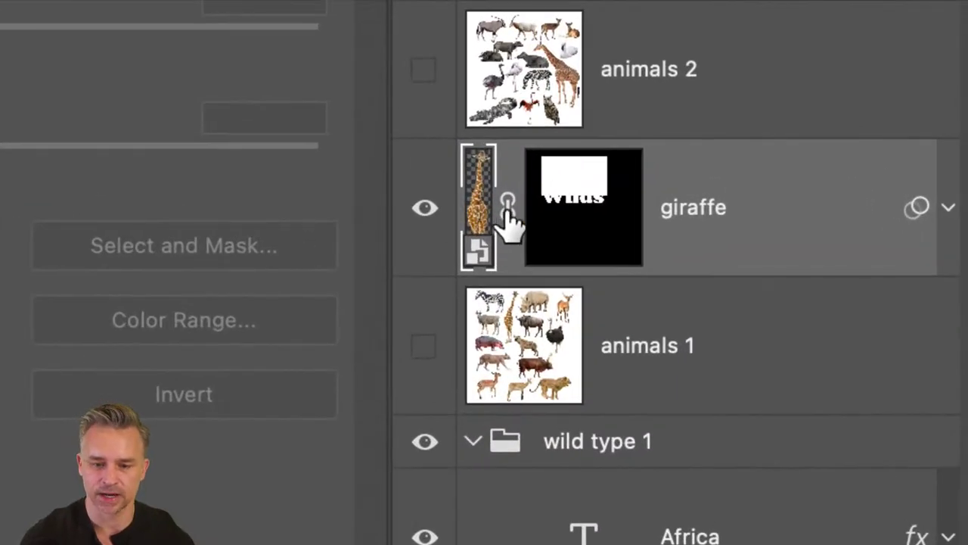
Unlink the giraffe from its mask and shift the image slightly left to X 1217, Y 662 px
left_click(508, 210)
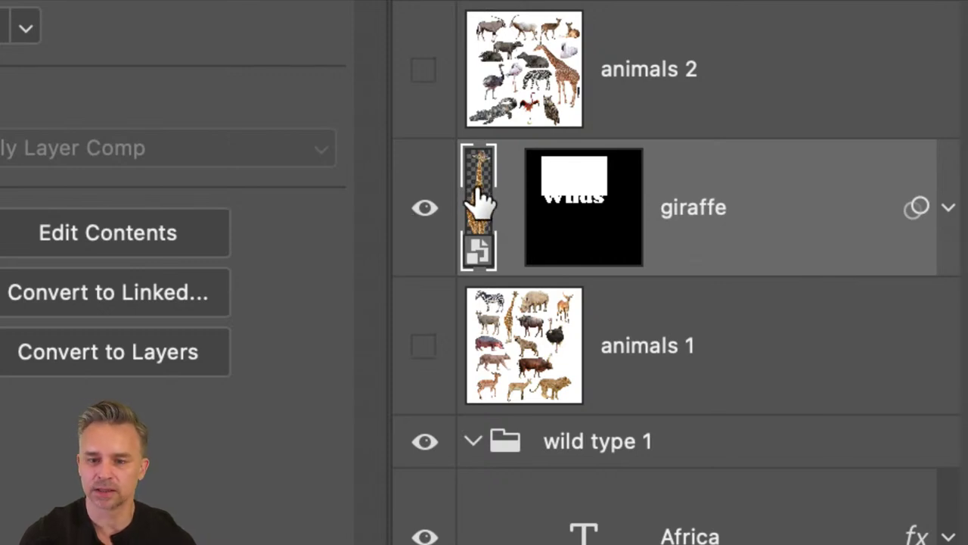
left_click(584, 210)
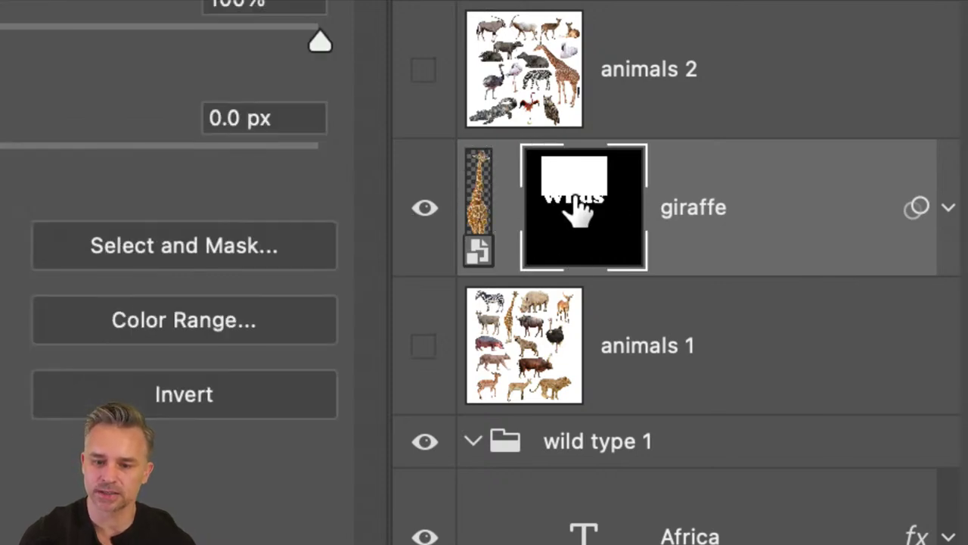
left_click(483, 219)
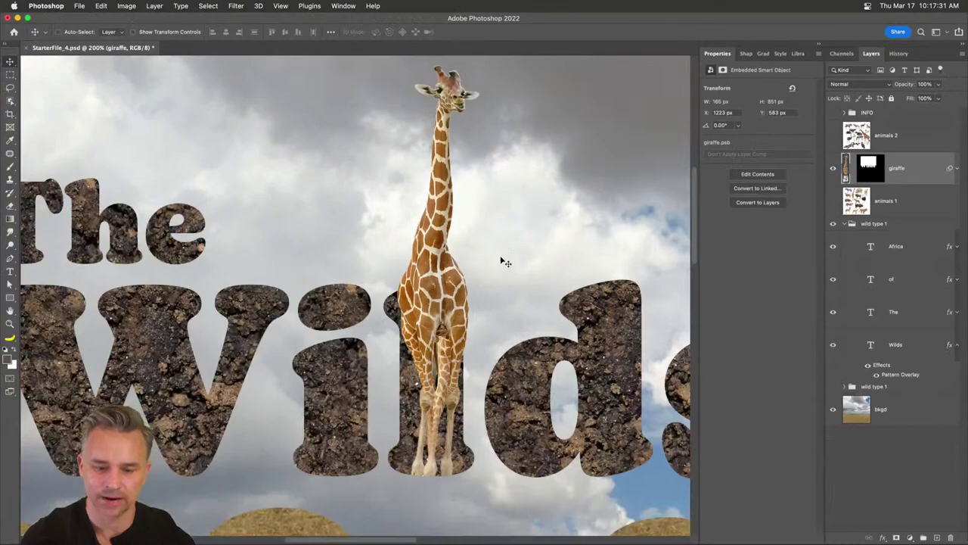
left_click_drag(460, 272, 457, 310)
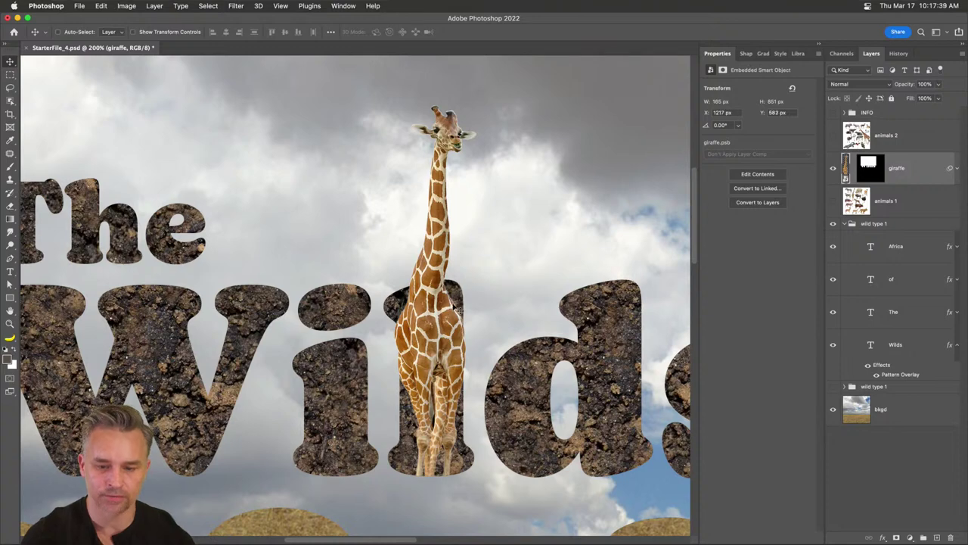
key("super+minus")
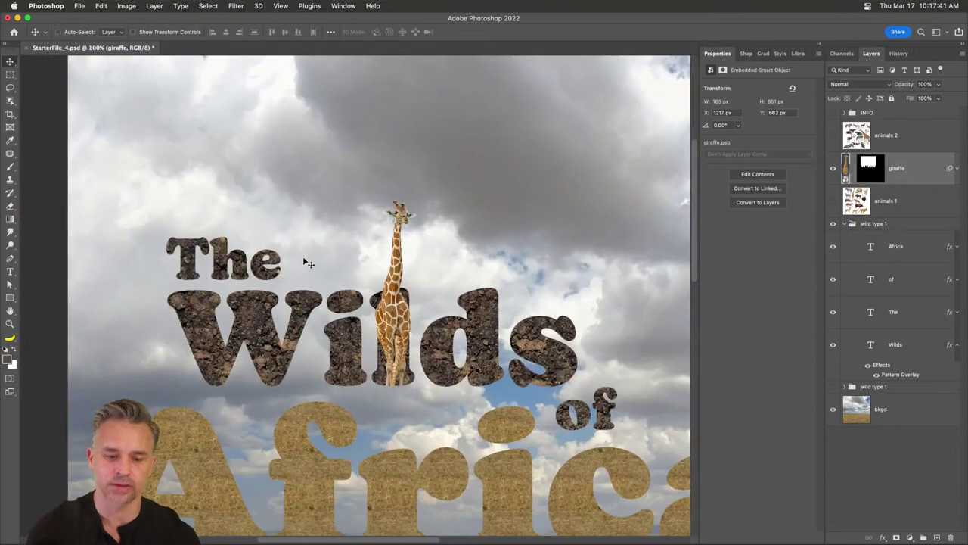
scroll(302, 258, "down", 3)
key("super+minus")
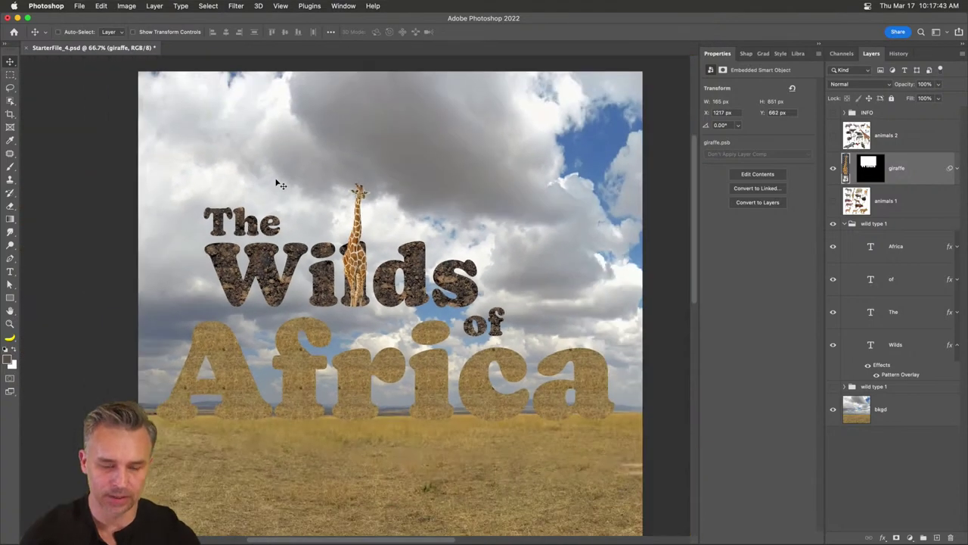
key("super+t")
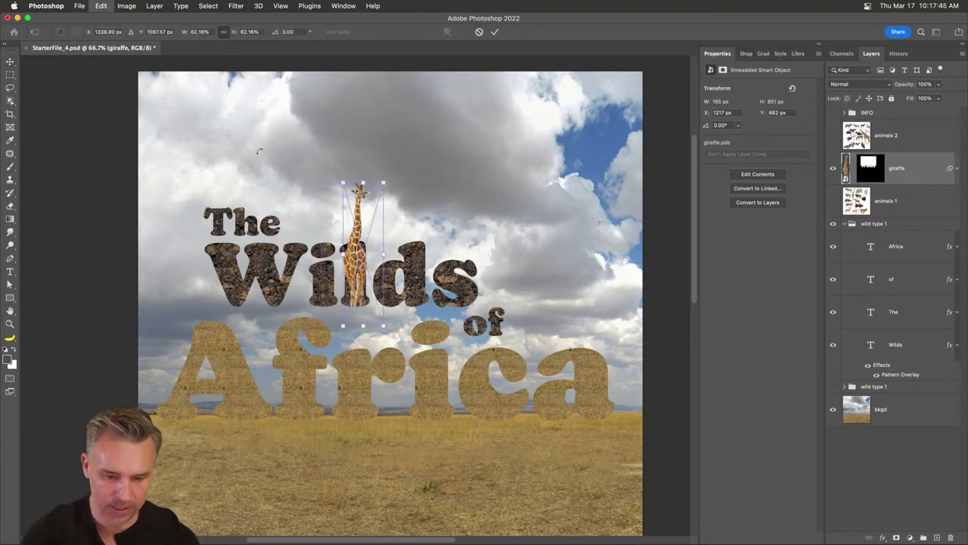
left_click_drag(341, 183, 334, 104)
mouse_move(349, 198)
left_mouse_down()
mouse_move(363, 185)
mouse_move(357, 205)
left_mouse_up()
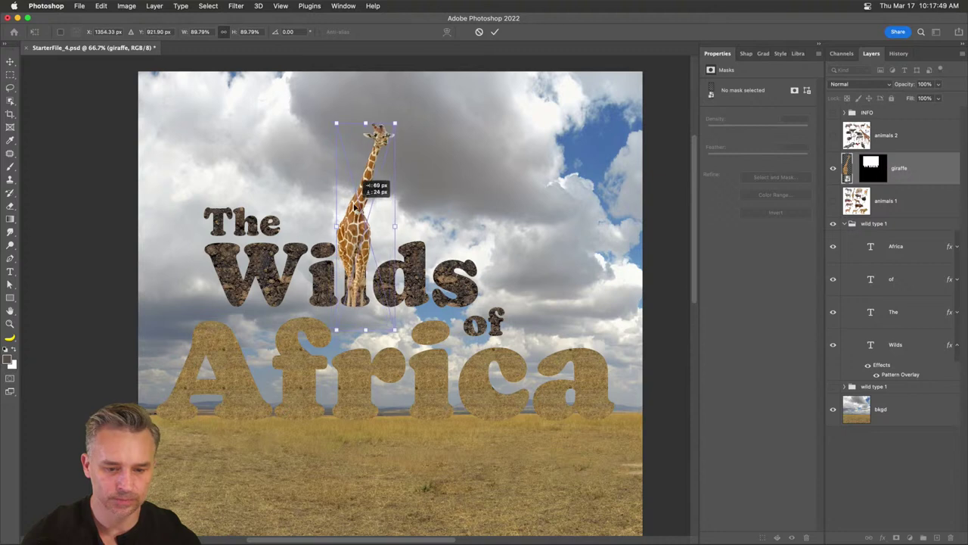
key("Return")
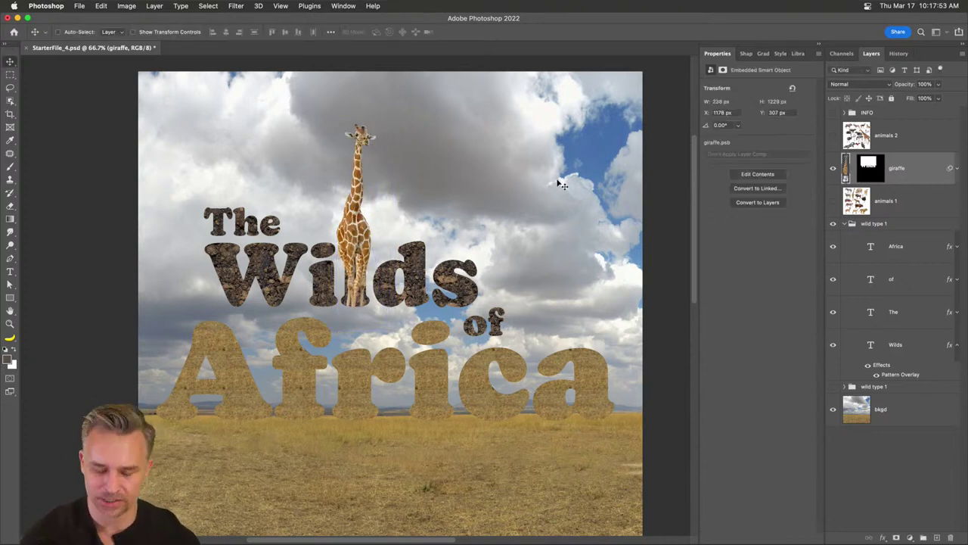
key("super+z")
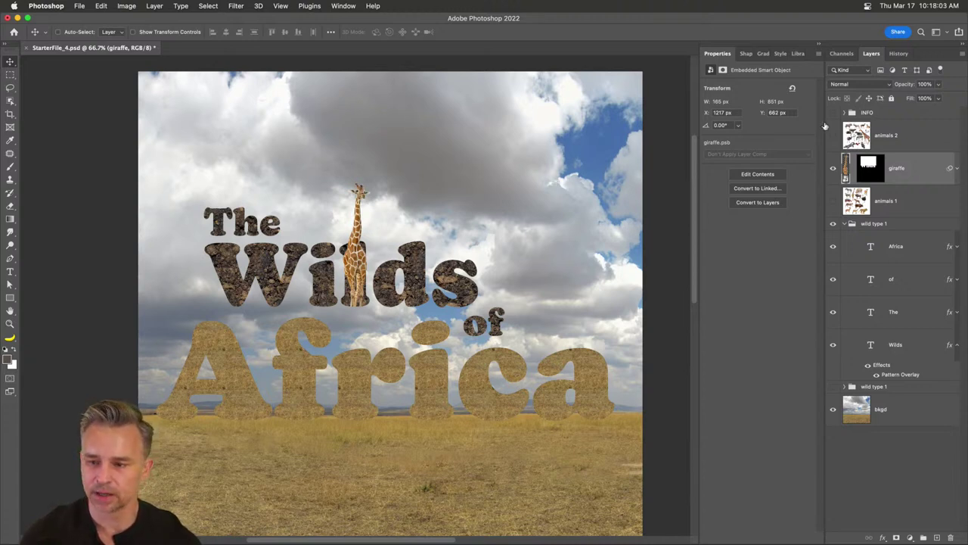
Compare the layers, leaving the giraffe and the animals 1 sheet hidden
left_click(832, 200)
left_click(832, 168)
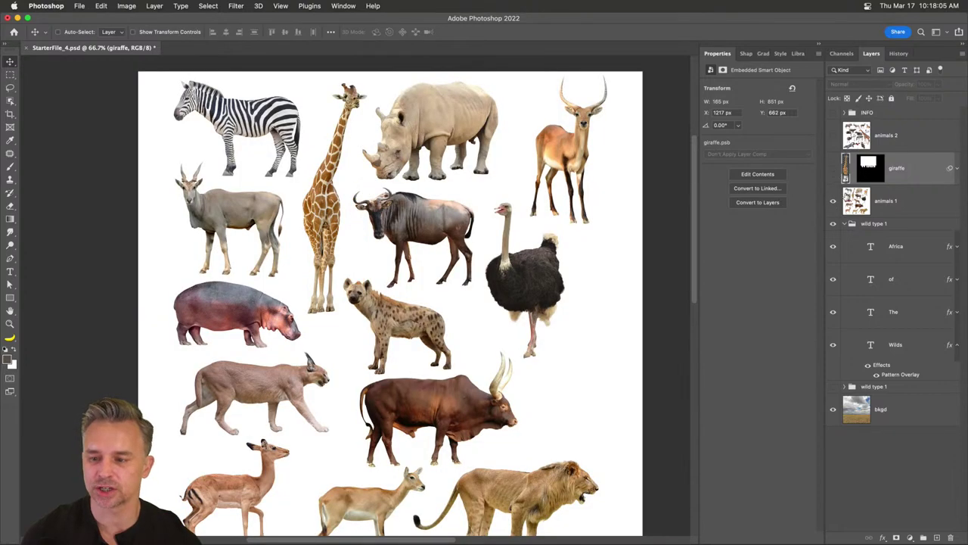
left_click(915, 200)
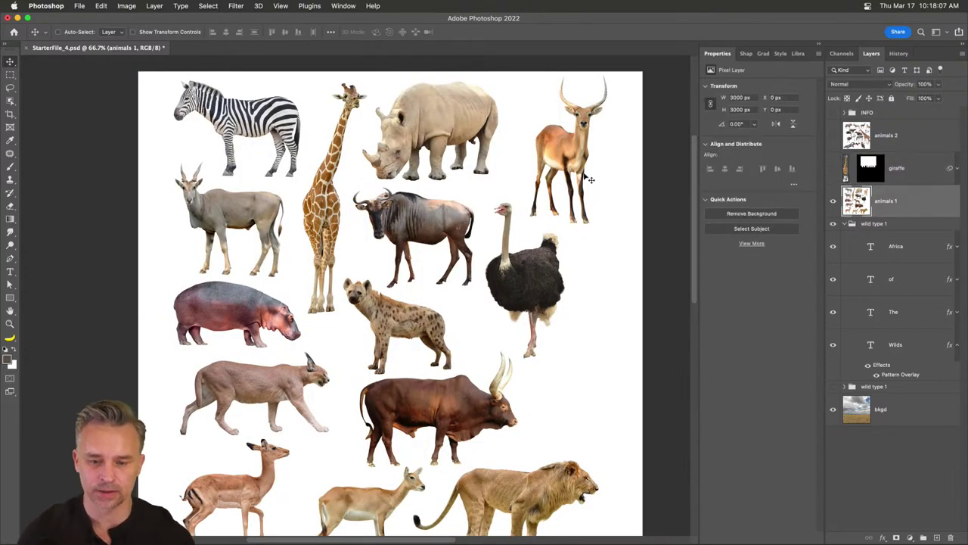
left_click(833, 167)
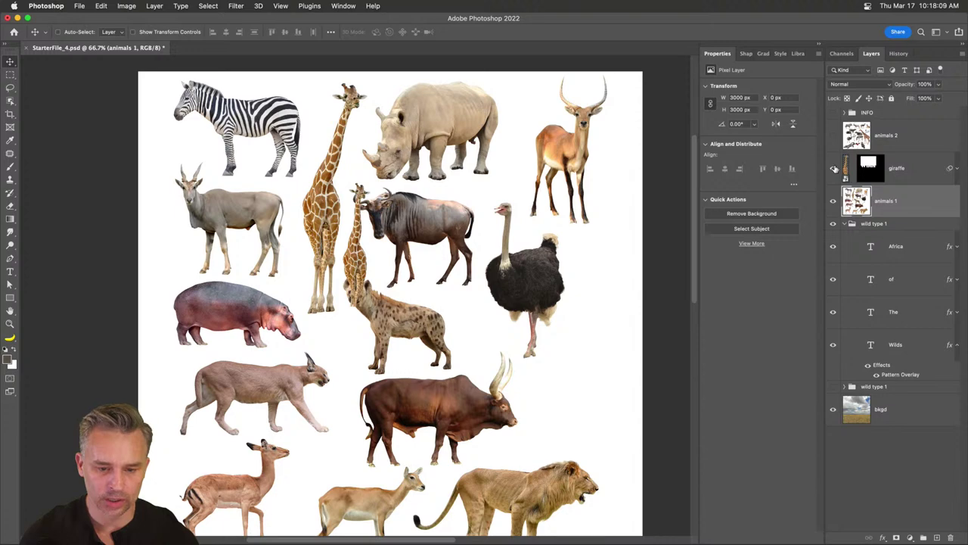
left_click(834, 168)
left_click(834, 200)
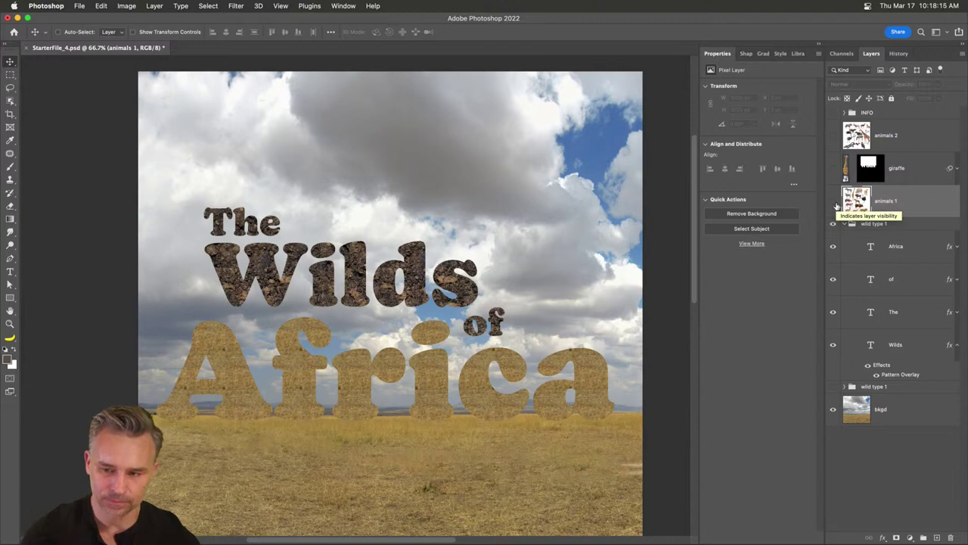
Zoom in on the title and make the animals 2 sheet visible
key("super+1")
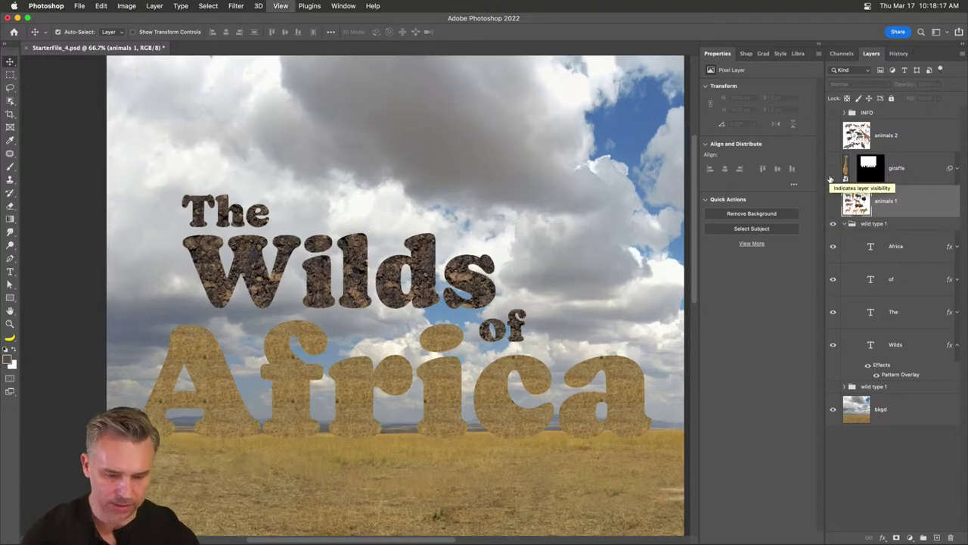
left_click_drag(331, 340, 316, 298)
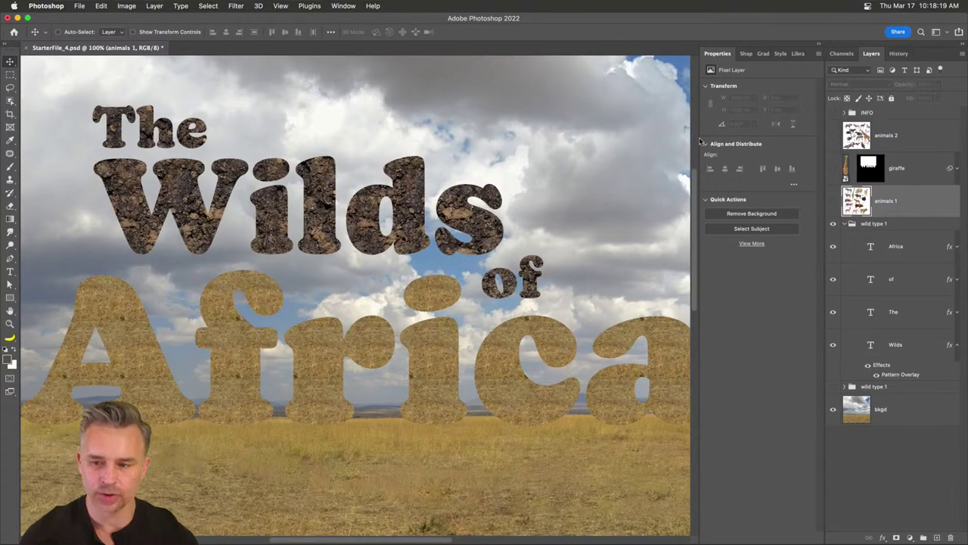
left_click(834, 136)
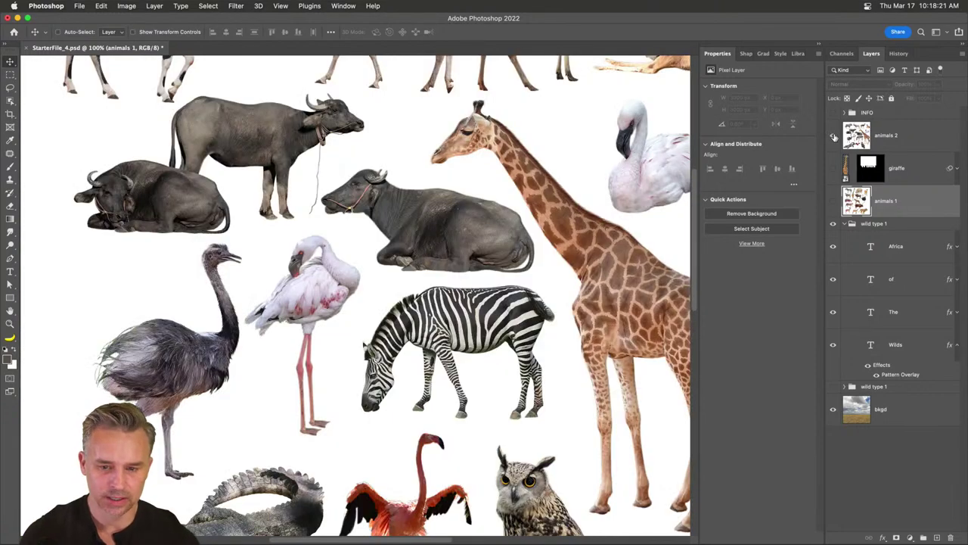
left_click(833, 136)
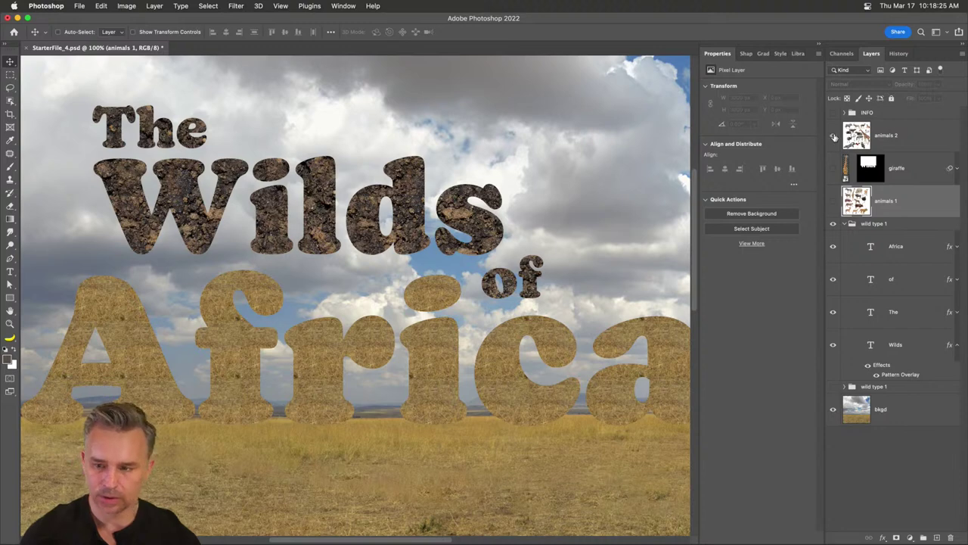
left_click(834, 136)
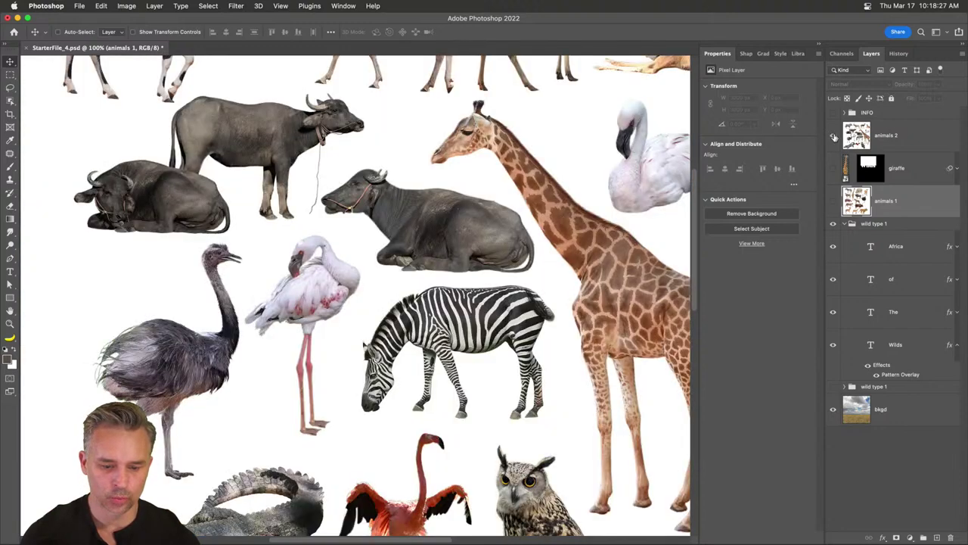
Lasso the large giraffe on animals 2 (Object Selection, Lasso mode, Object Finder off) and copy it to Layer 1
left_click(915, 133)
left_click_drag(512, 216, 361, 199)
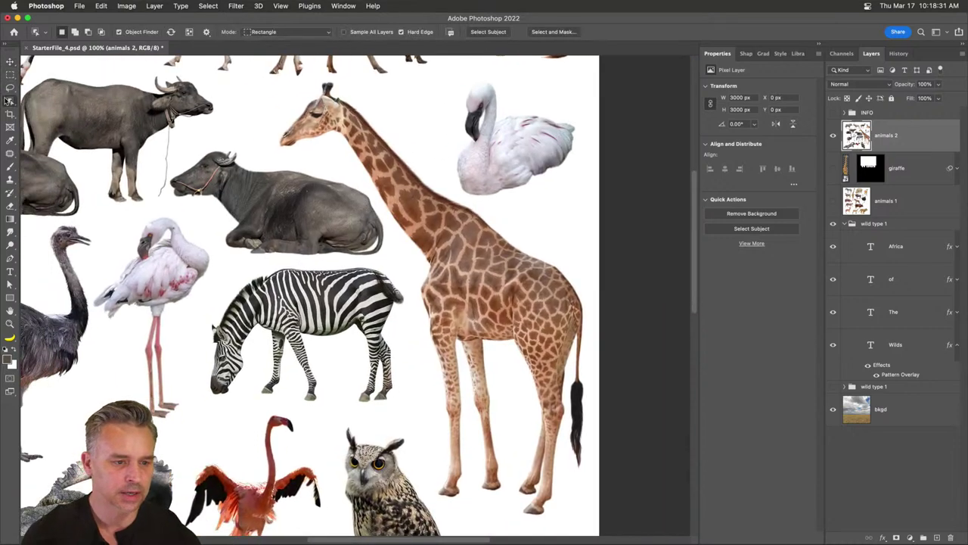
left_click(10, 101)
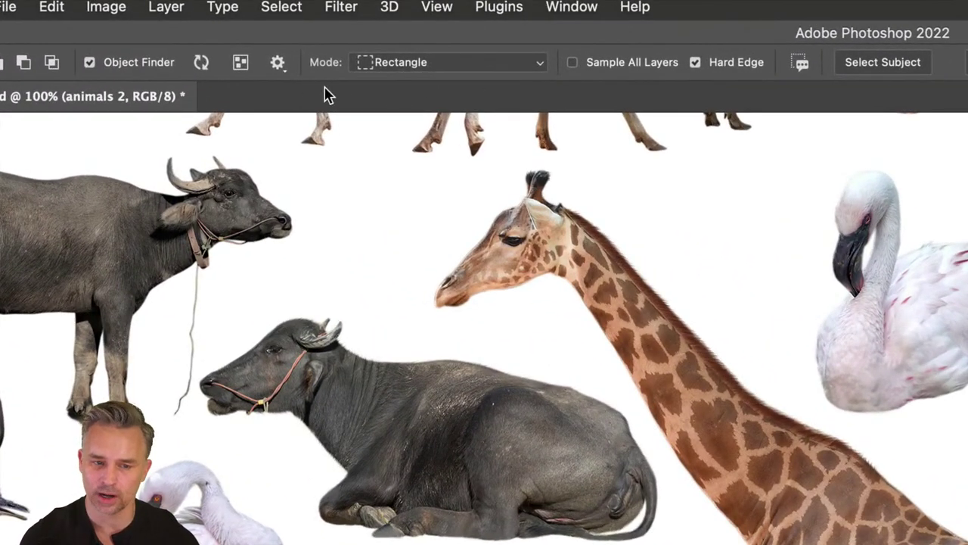
left_click(378, 64)
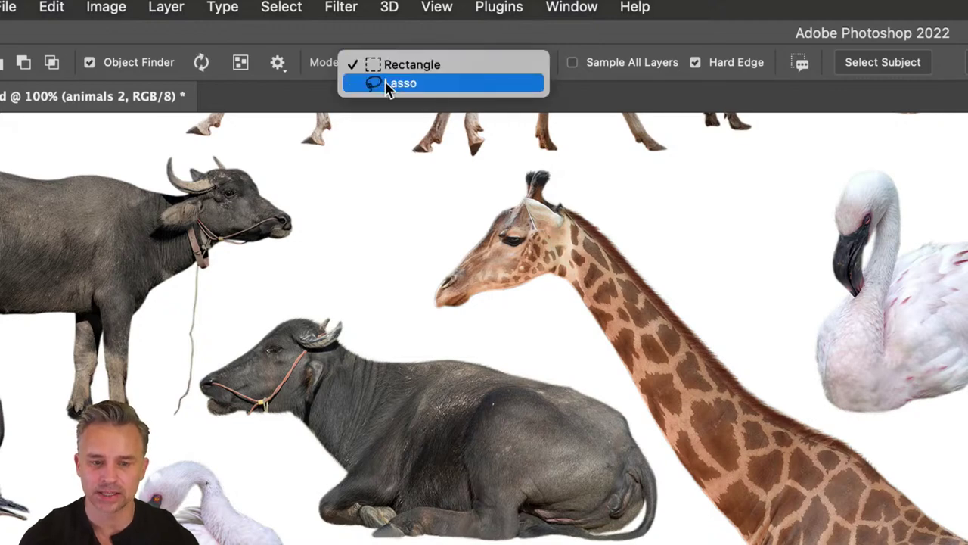
left_click(388, 84)
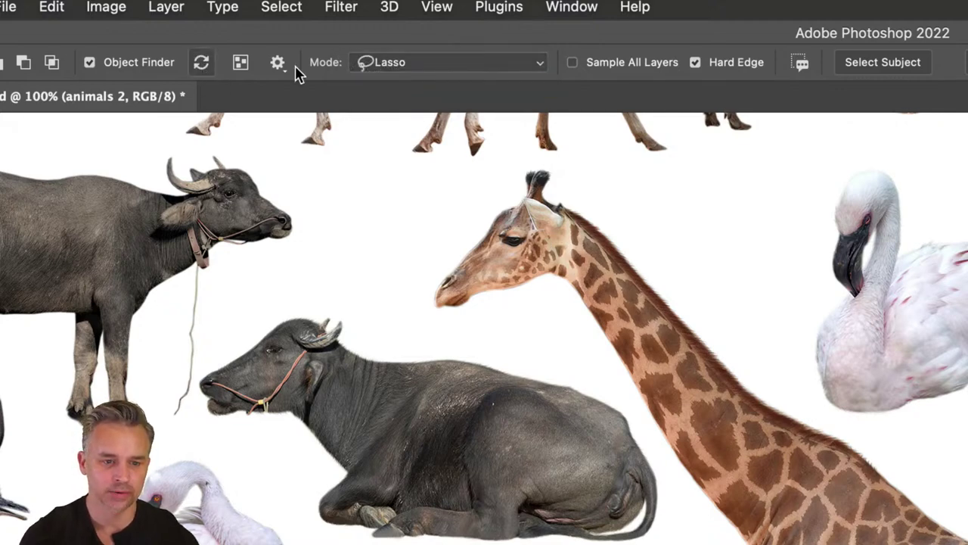
left_click(89, 62)
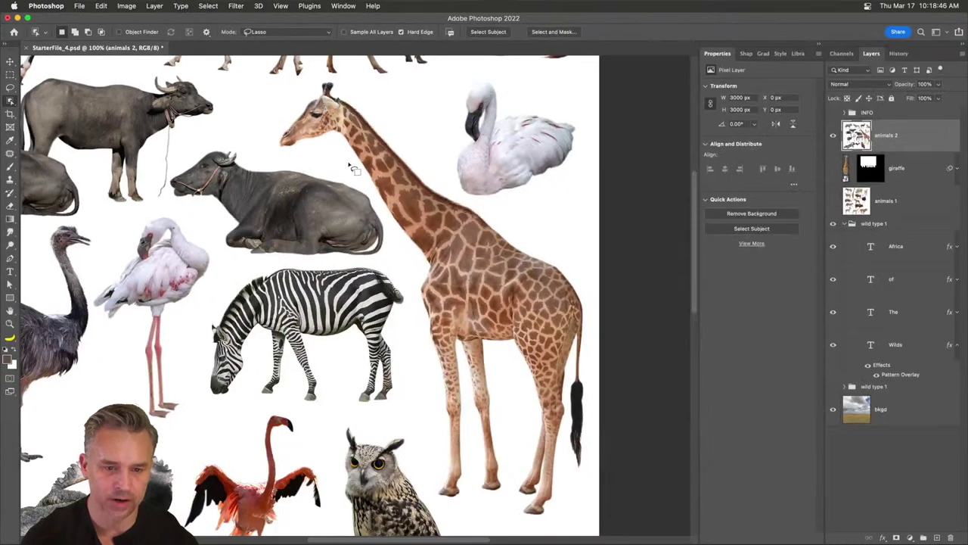
mouse_move(350, 165)
left_mouse_down()
mouse_move(270, 147)
mouse_move(268, 114)
mouse_move(316, 81)
mouse_move(351, 91)
mouse_move(459, 192)
mouse_move(540, 238)
mouse_move(599, 304)
mouse_move(611, 357)
mouse_move(599, 478)
mouse_move(588, 499)
mouse_move(562, 514)
mouse_move(489, 519)
mouse_move(444, 509)
mouse_move(426, 489)
mouse_move(425, 405)
mouse_move(401, 271)
mouse_move(385, 217)
mouse_move(348, 161)
left_mouse_up()
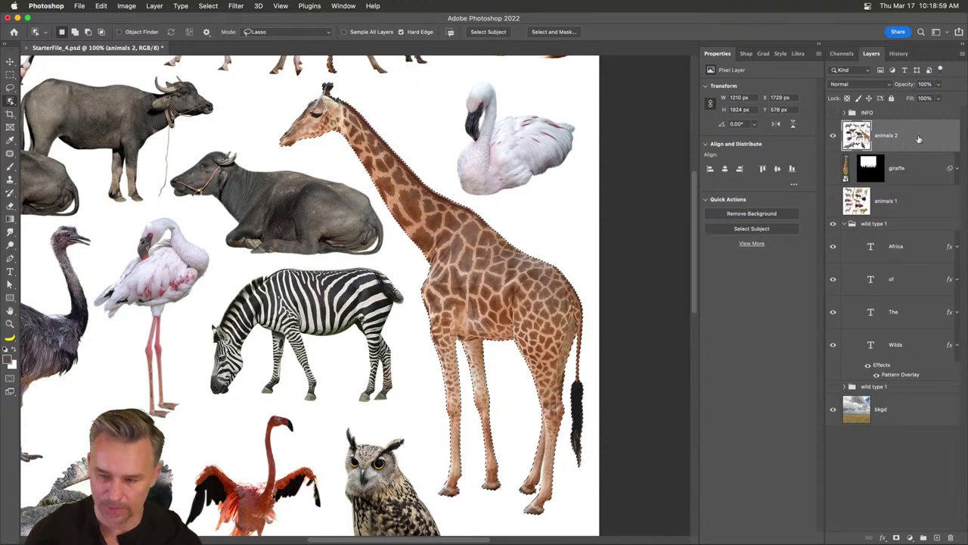
key("ctrl+j")
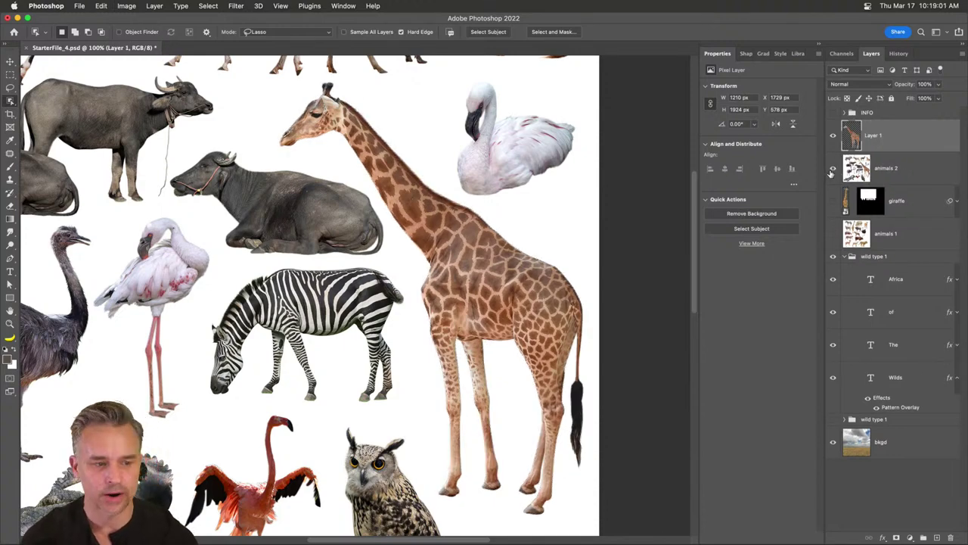
Hide animals 2 and flip the copied giraffe horizontally to face right
left_click(833, 168)
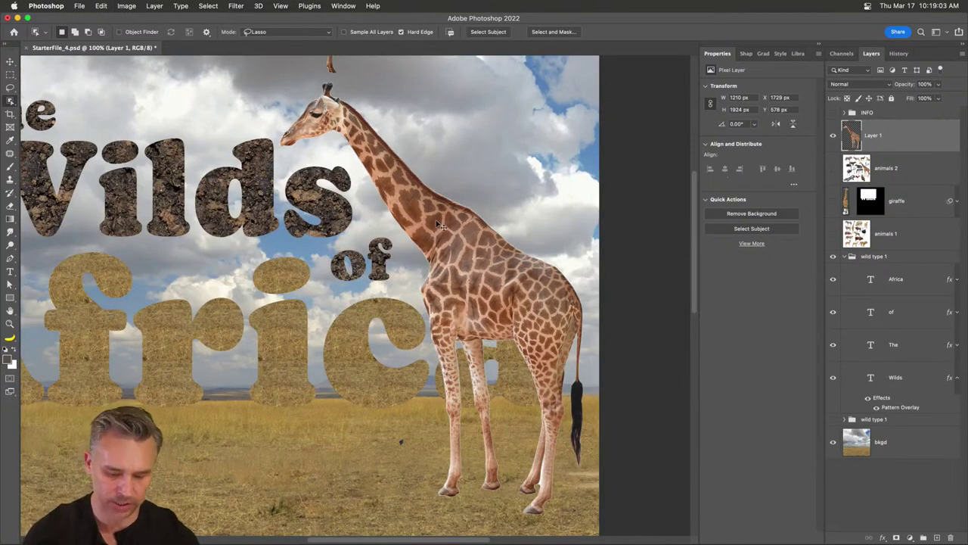
key("ctrl+t")
right_click(464, 267)
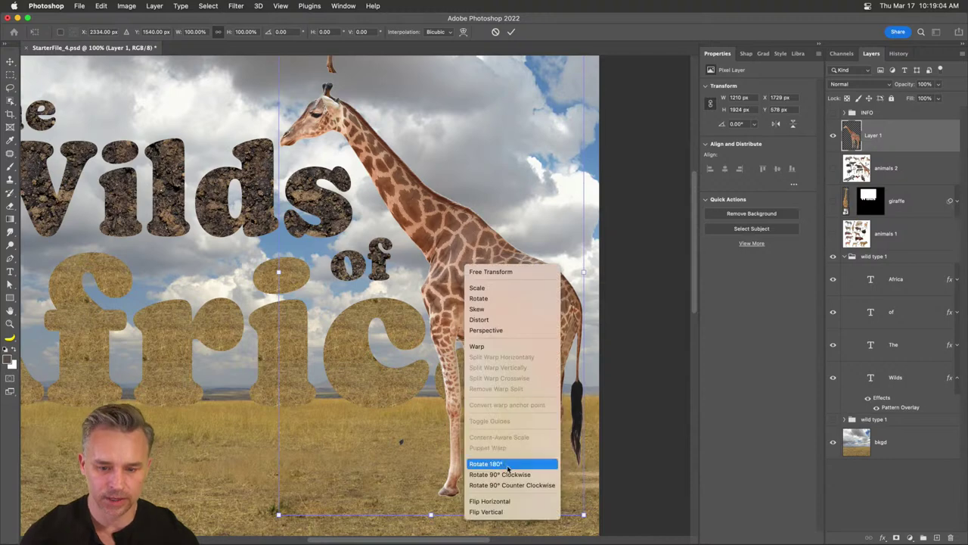
left_click(490, 501)
key("Return")
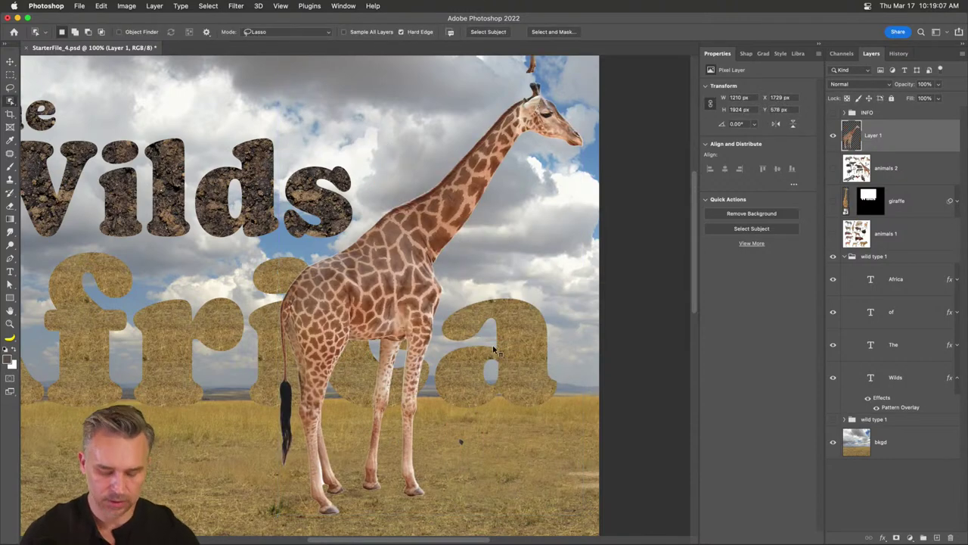
Scale the giraffe to about 41% and place it over the f of Africa
key("ctrl+t")
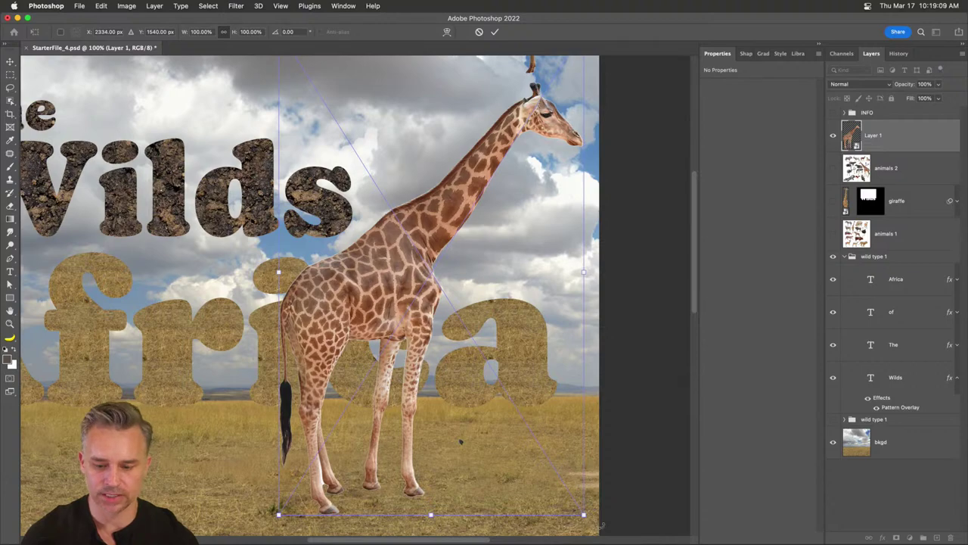
left_click_drag(584, 515, 338, 258)
left_click_drag(287, 185, 531, 257)
key("super+equal")
key("super+equal")
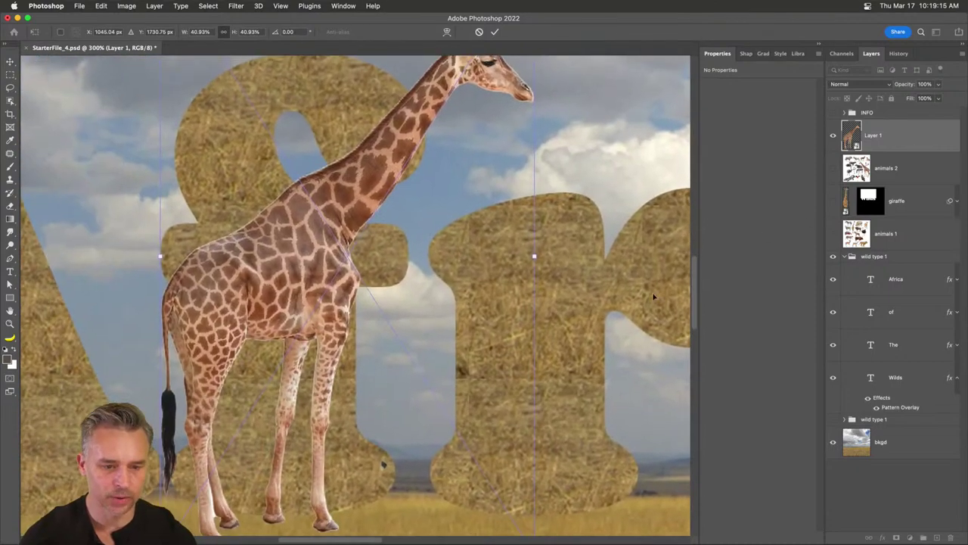
key("Return")
left_click_drag(258, 201, 314, 204)
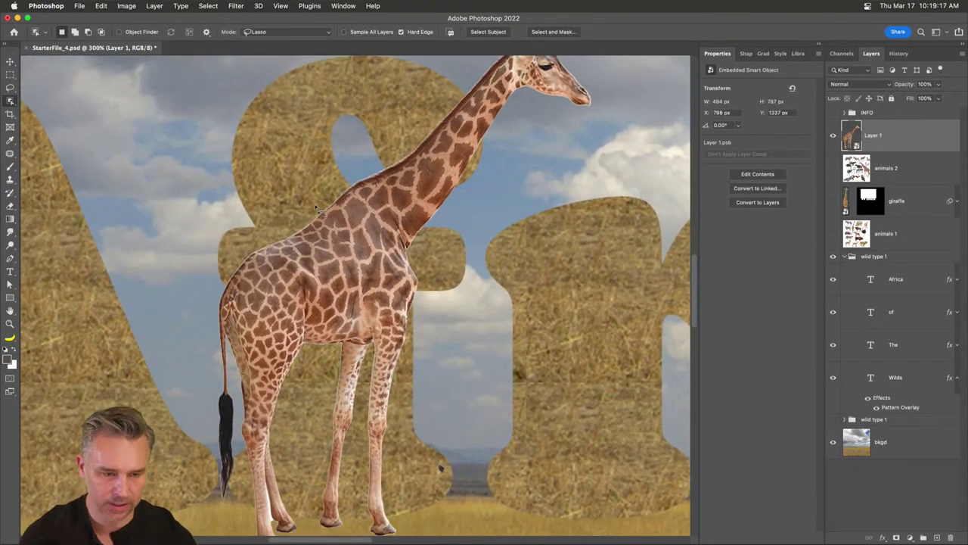
left_click(101, 6)
key("Escape")
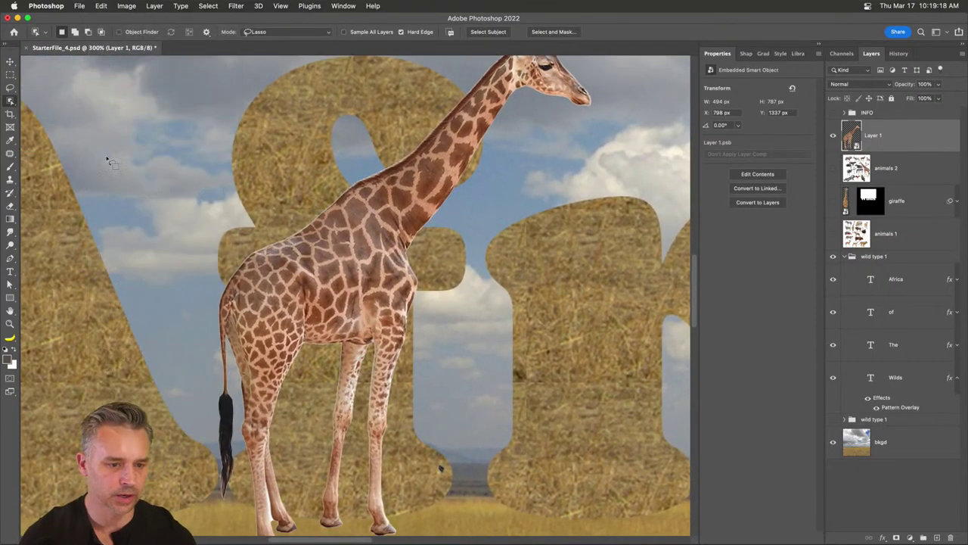
Start a Puppet Warp on the giraffe, pinning the shoulder and bending the neck downward
left_click(103, 6)
left_click(113, 201)
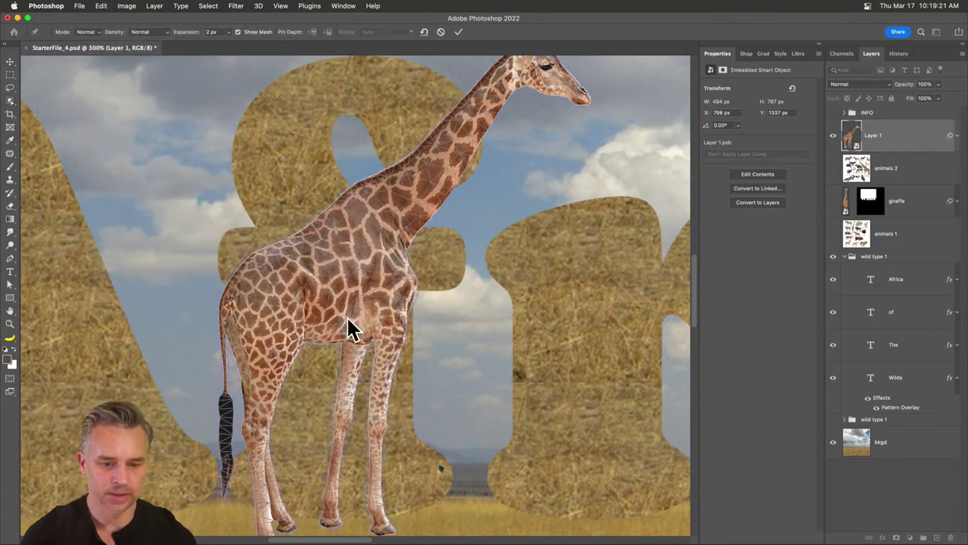
left_click(381, 274)
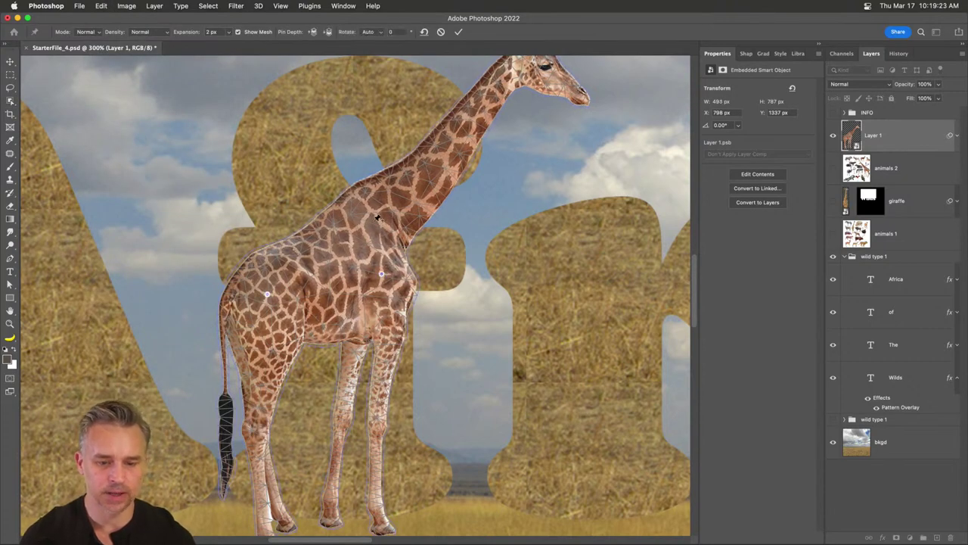
left_click_drag(378, 222, 294, 195)
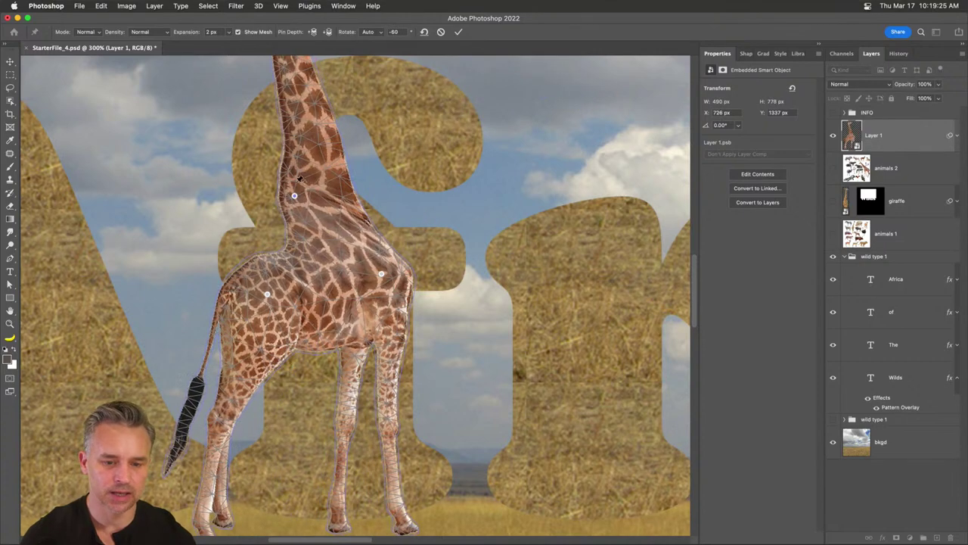
left_click_drag(218, 134, 223, 286)
left_click_drag(292, 144, 443, 262)
Add a head pin, adjust the neck and chest pins so the neck arches over the f, and commit
left_click(329, 271)
mouse_move(318, 261)
left_mouse_down()
mouse_move(306, 254)
mouse_move(302, 267)
left_mouse_up()
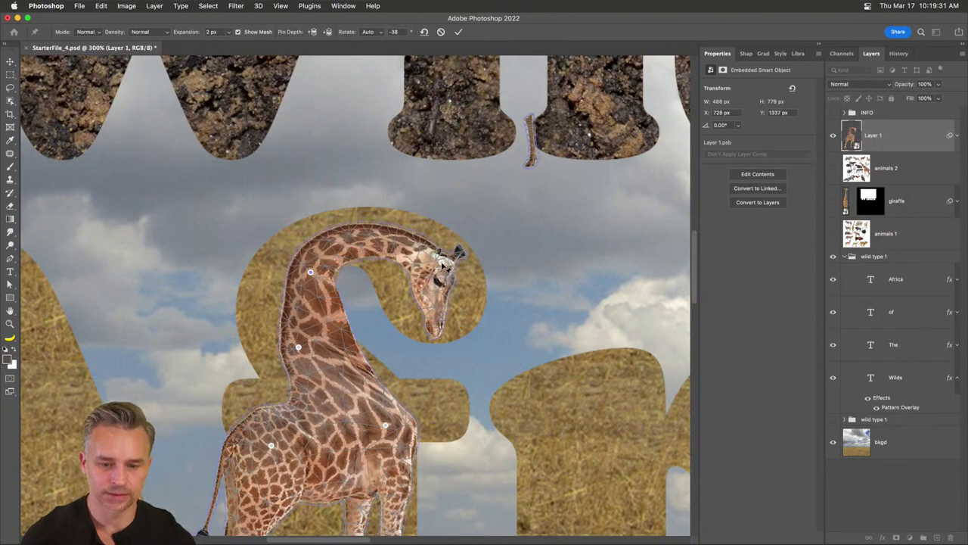
left_click_drag(443, 265, 447, 255)
scroll(322, 250, "down", 4)
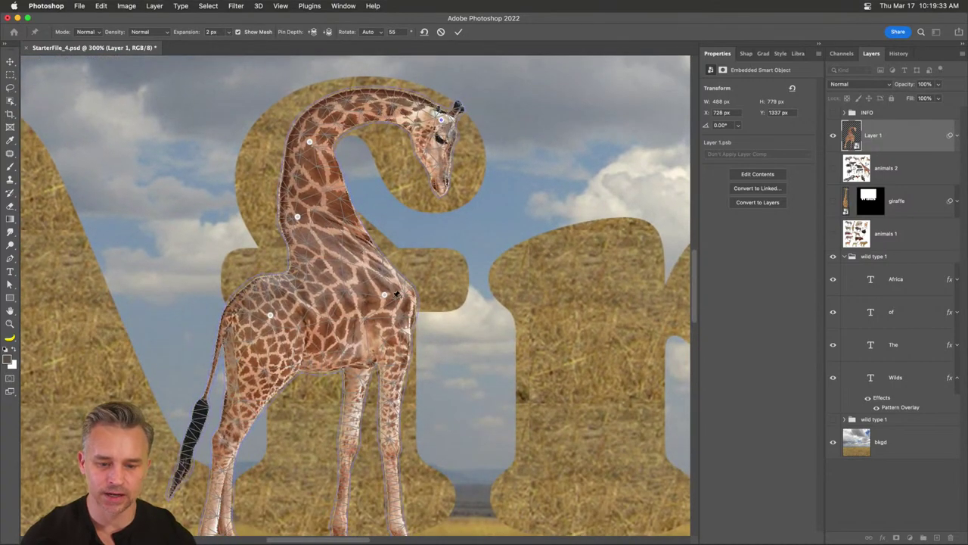
left_click_drag(390, 300, 362, 301)
mouse_move(297, 219)
left_mouse_down()
mouse_move(295, 203)
mouse_move(292, 215)
left_mouse_up()
key("Return")
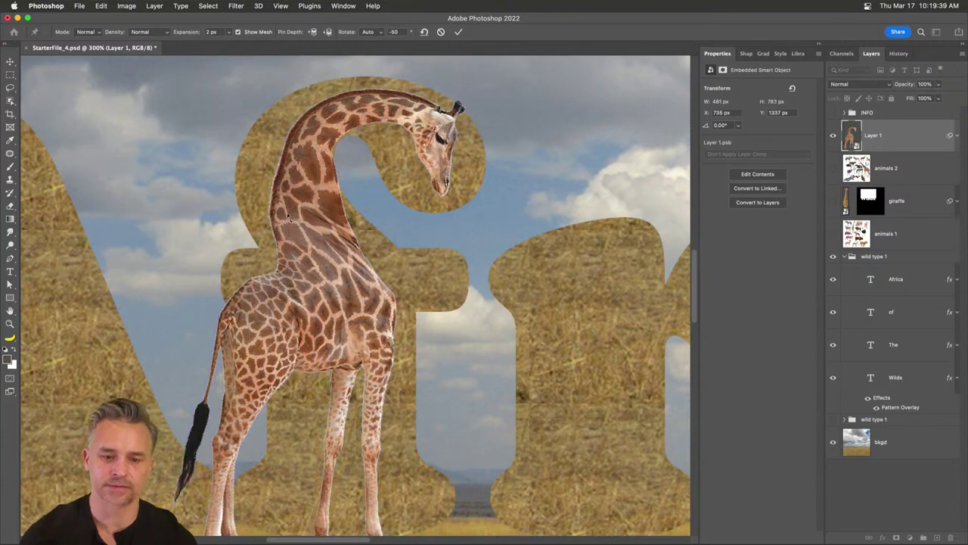
key("w")
key("super+minus")
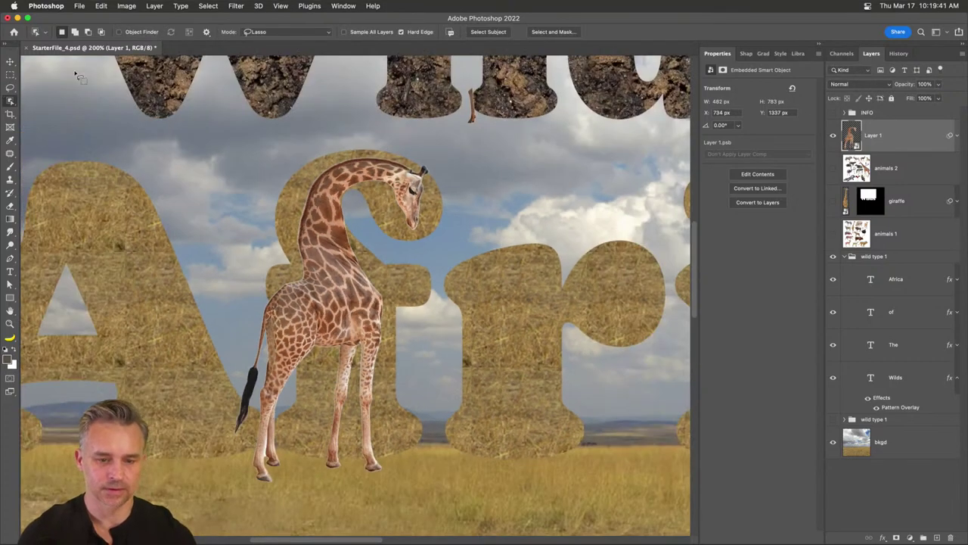
Nudge the bent giraffe slightly right and up with the Move tool
left_click(10, 60)
scroll(407, 227, "up", 2)
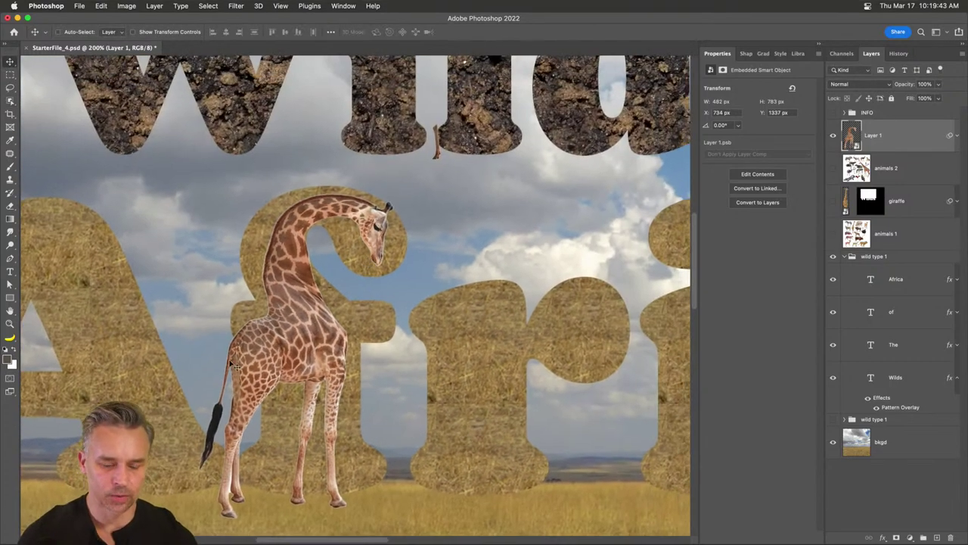
left_click_drag(277, 350, 281, 349)
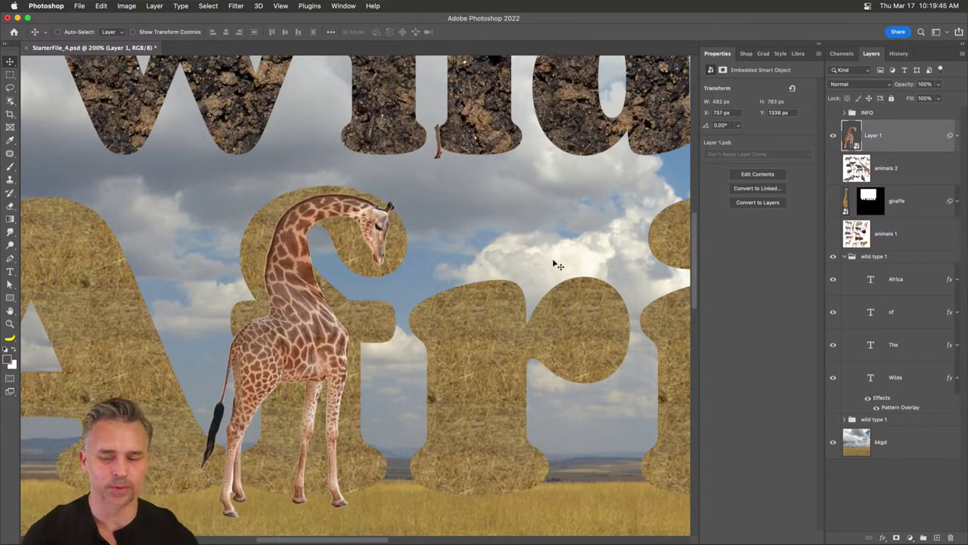
In the smart object's contents, lasso and delete the stray piece above the head, then save and close
double_click(847, 140)
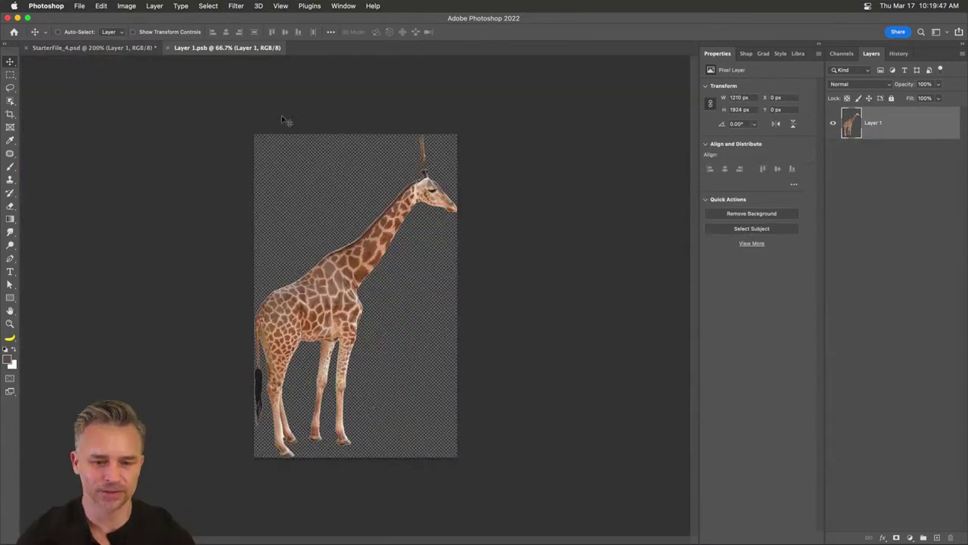
left_click(10, 87)
mouse_move(398, 161)
left_mouse_down()
mouse_move(425, 172)
mouse_move(433, 100)
mouse_move(385, 112)
left_mouse_up()
key("Delete")
key("super+d")
key("super+s")
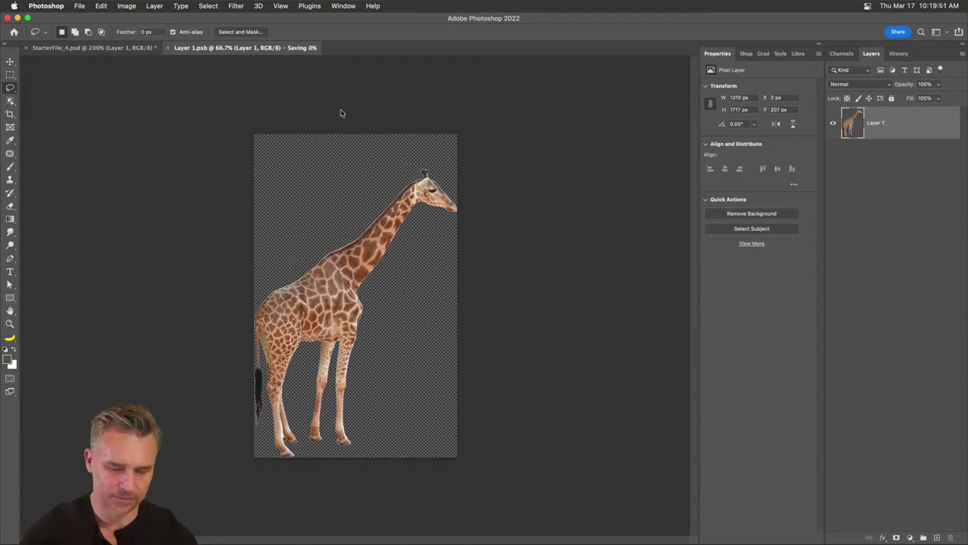
key("super+w")
Zoom out and show the tall giraffe rising through Wilds again
key("super+minus")
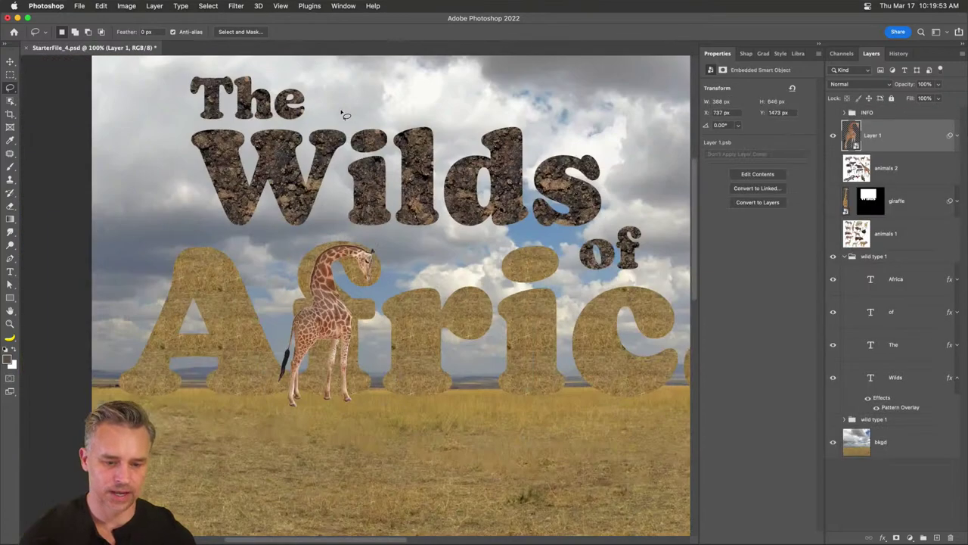
scroll(638, 256, "left", 1)
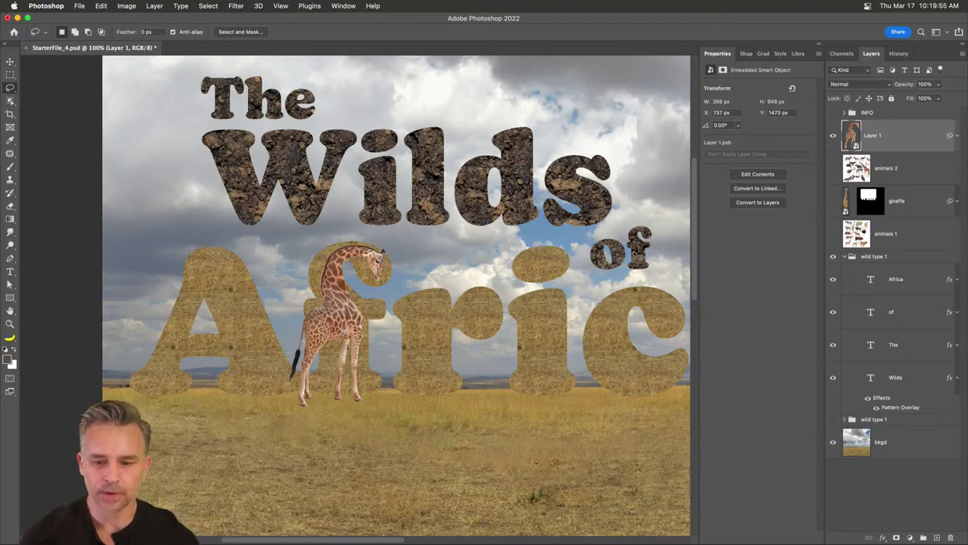
left_click(833, 201)
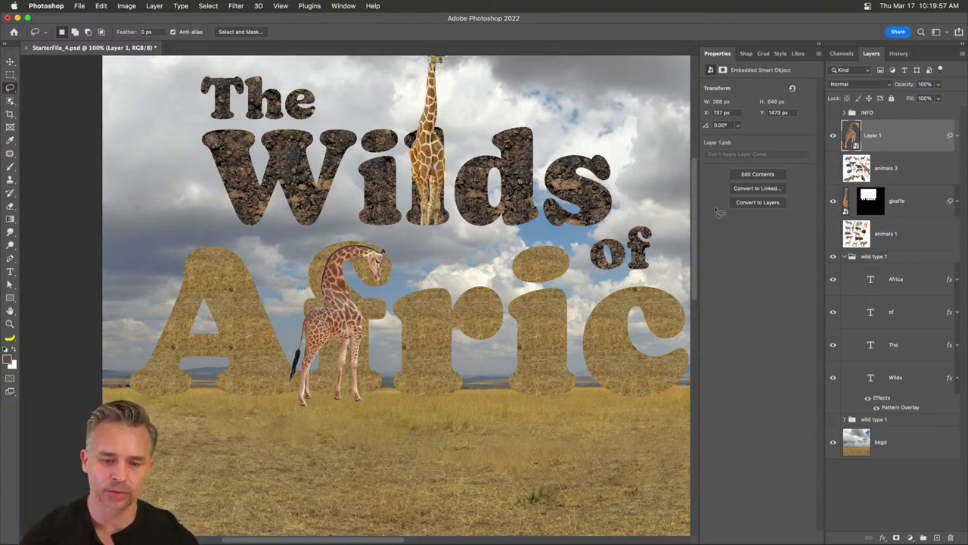
left_click_drag(310, 217, 298, 281)
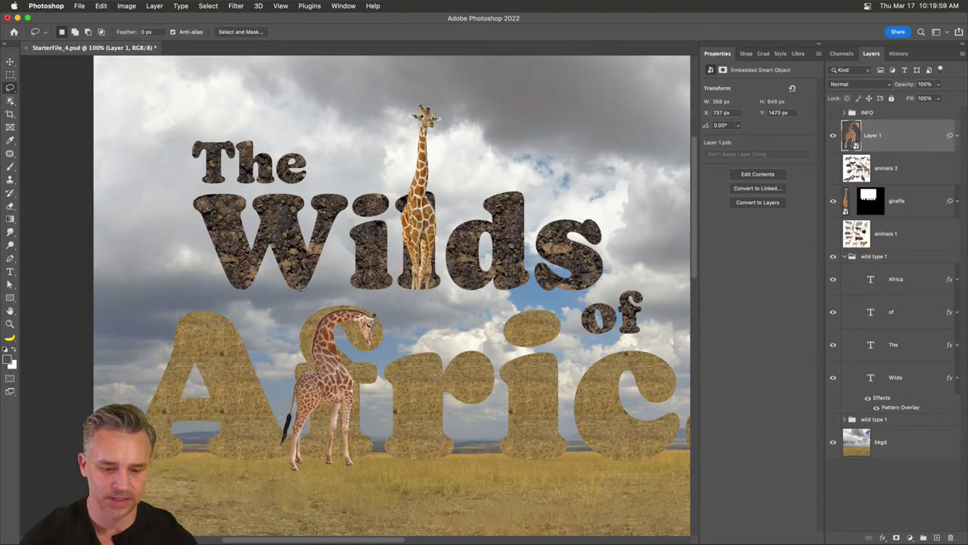
Expand the tall giraffe layer's Smart Filters and move its Puppet Warp onto Layer 1
scroll(350, 305, "up", 2)
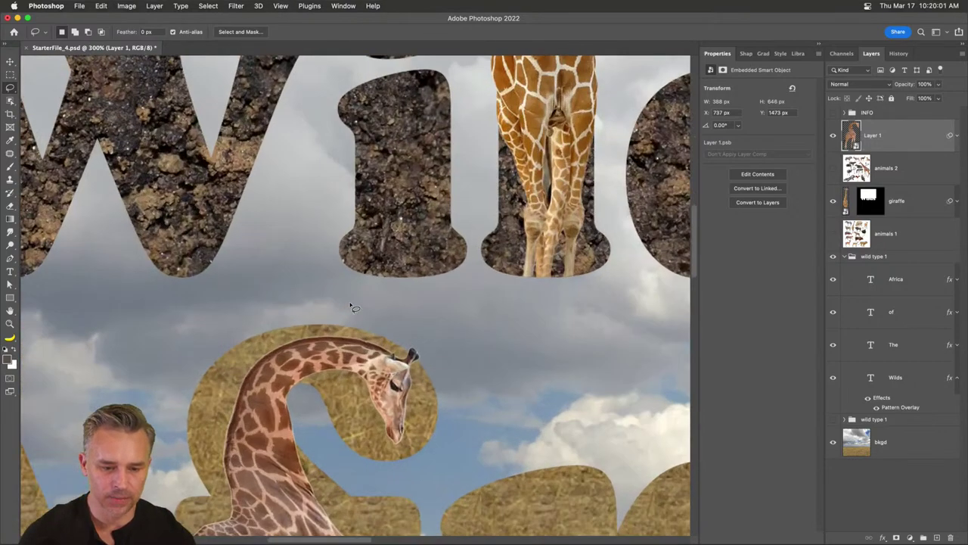
left_click(848, 199)
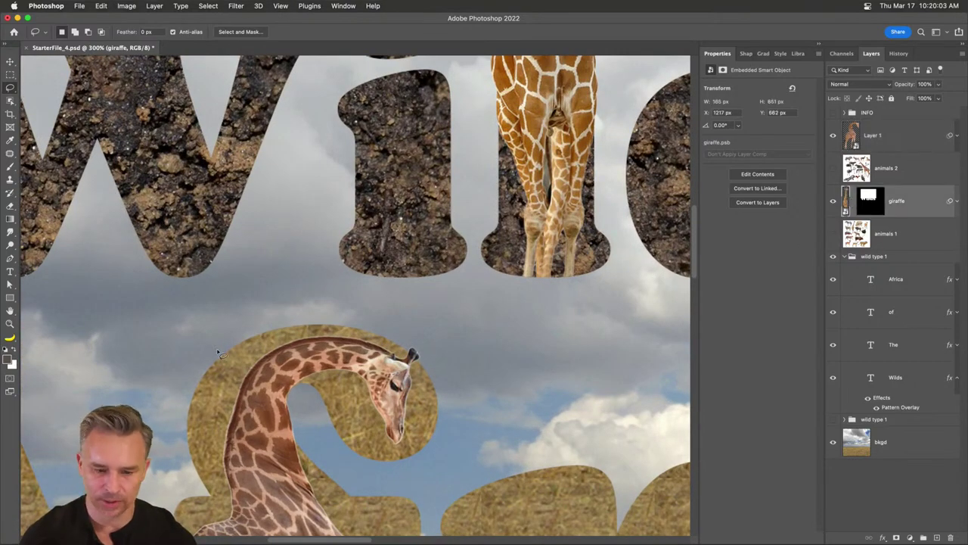
left_click(956, 201)
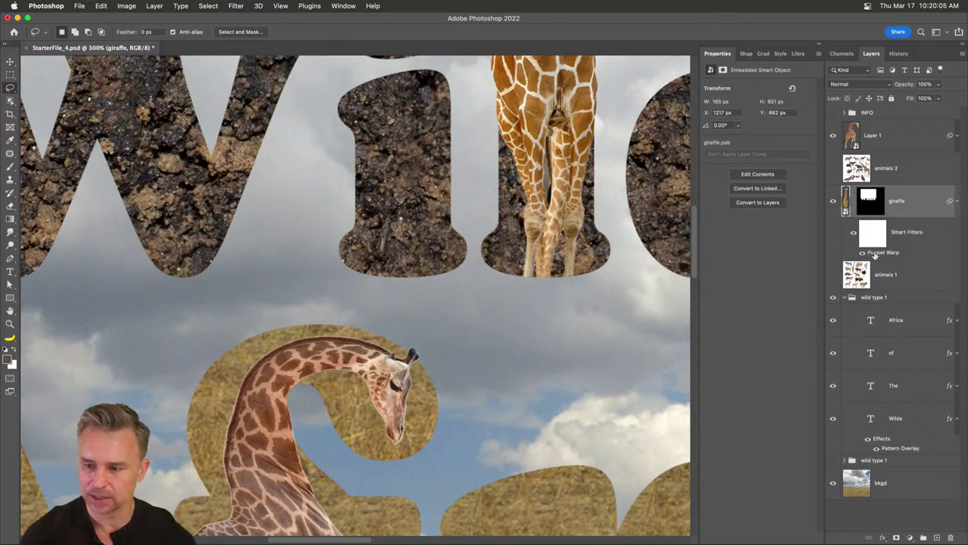
double_click(881, 253)
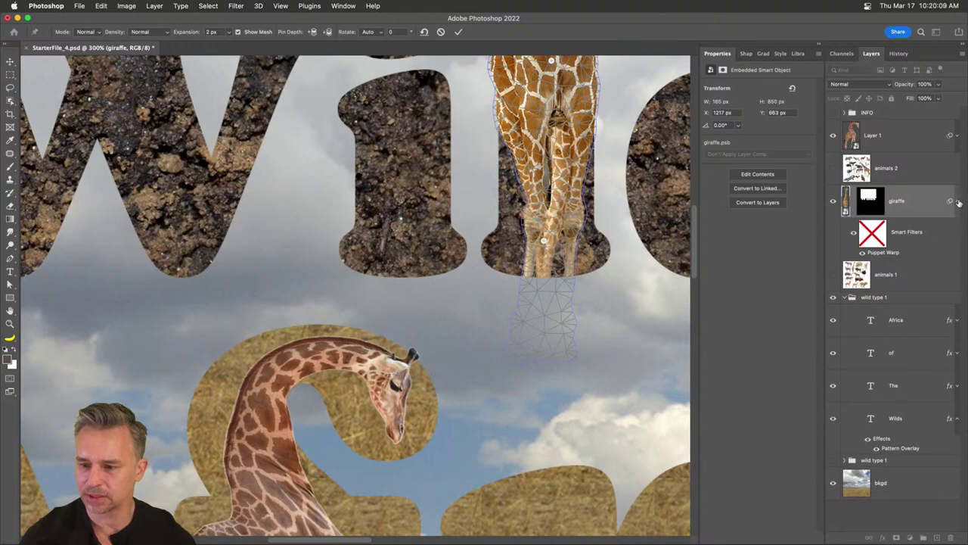
key("Return")
left_click_drag(872, 235, 885, 178)
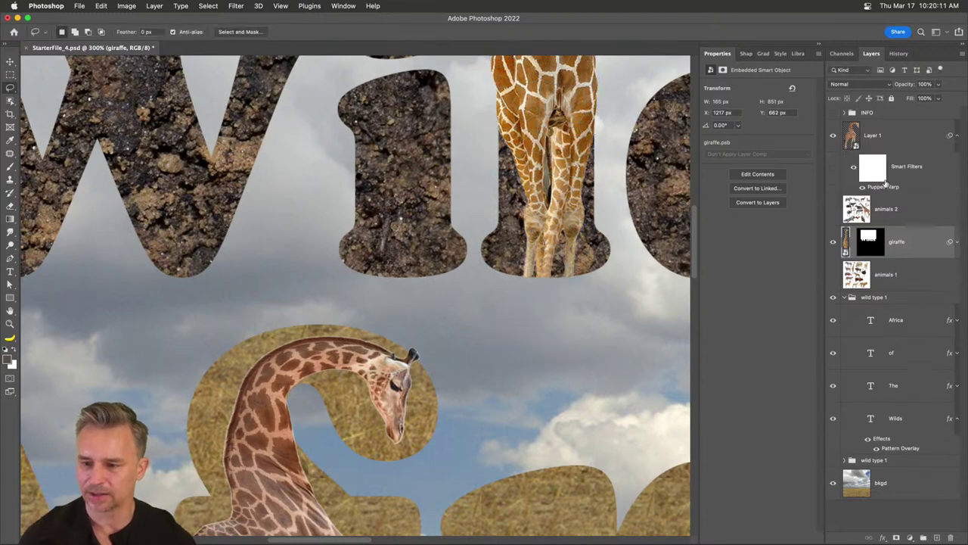
Adjust Layer 1's Puppet Warp neck and head pins for a smoother arch with the head bowed lower
double_click(881, 187)
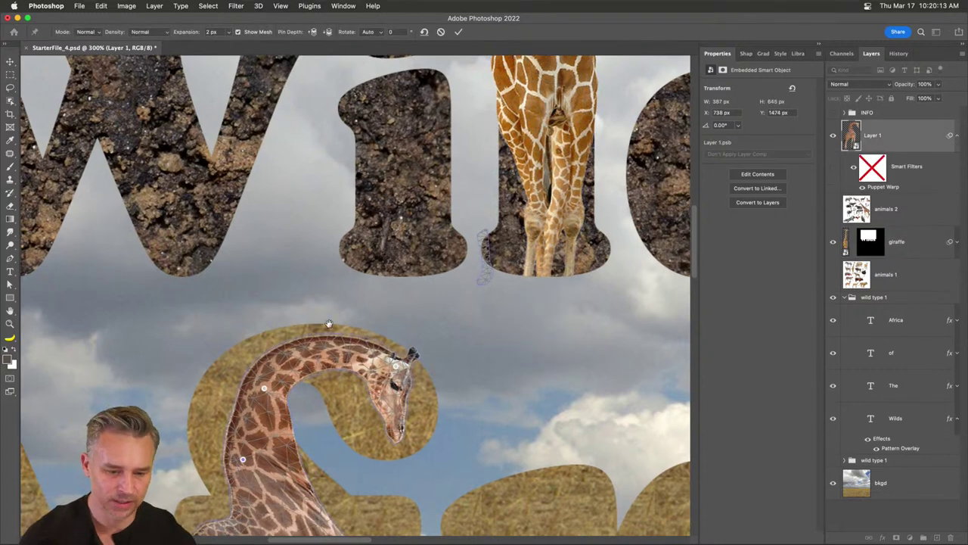
scroll(227, 295, "down", 5)
left_click_drag(254, 269, 243, 260)
left_click(300, 218)
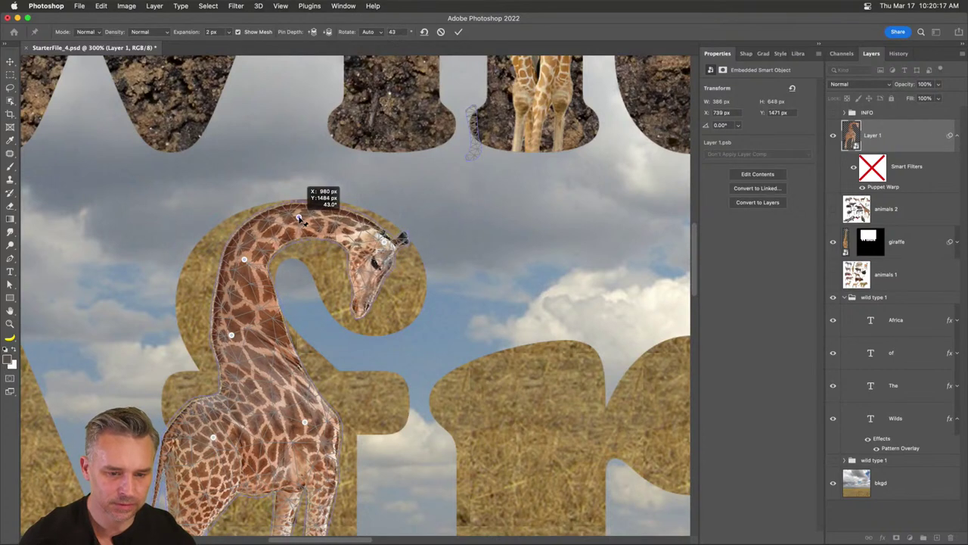
left_click_drag(376, 285, 382, 289)
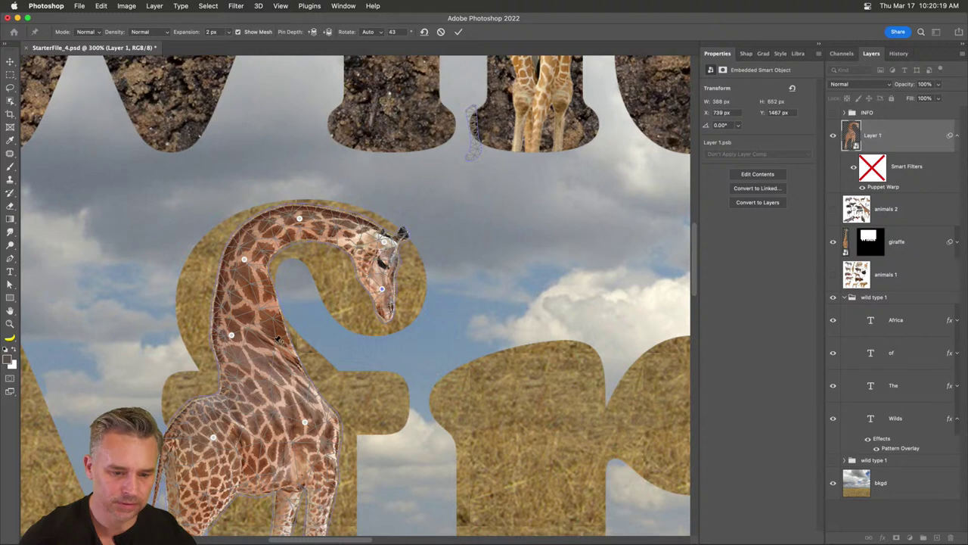
left_click_drag(300, 342, 301, 344)
left_click_drag(231, 335, 232, 334)
left_click_drag(247, 252, 243, 261)
key("Return")
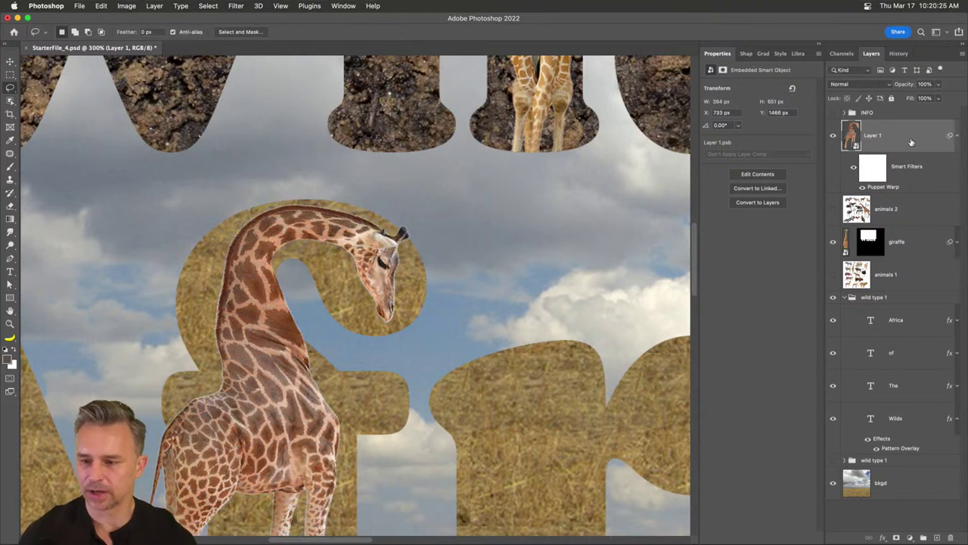
left_click(957, 140)
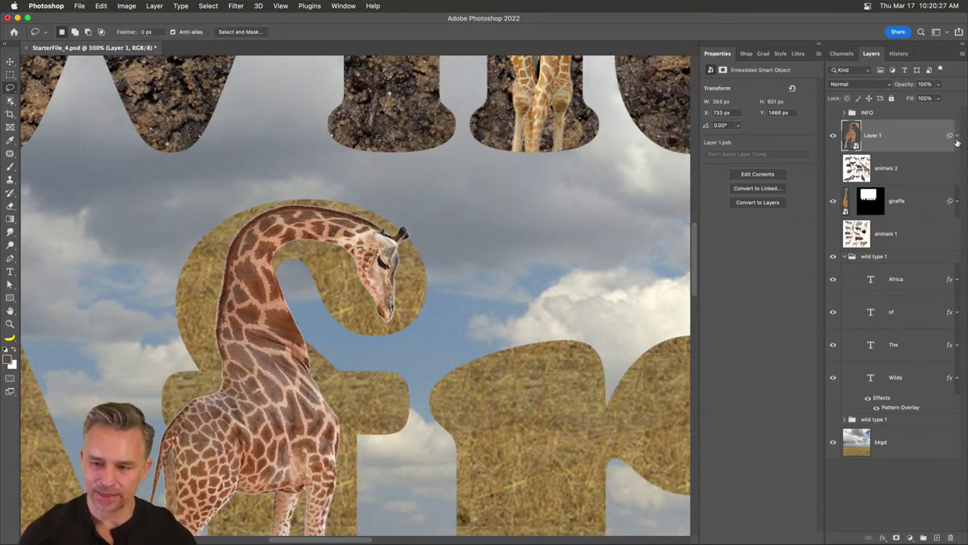
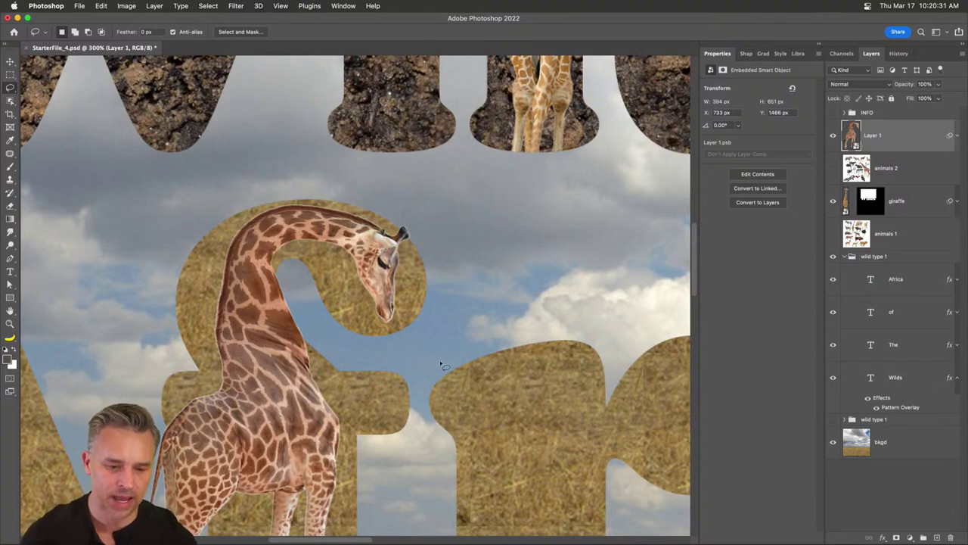
Load the Africa letters as a selection and use it as a layer mask on the giraffe's Layer 1
left_click_drag(283, 337, 281, 190)
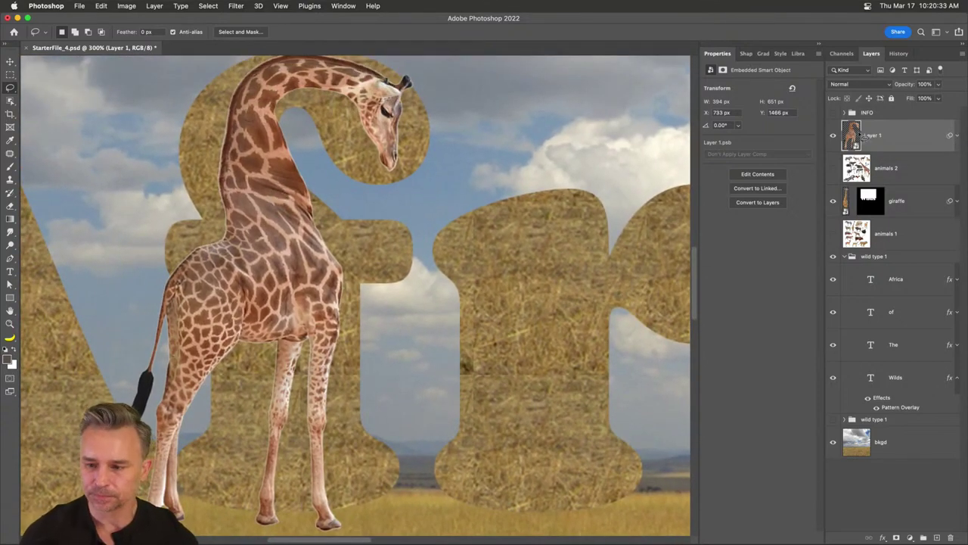
left_click(893, 281)
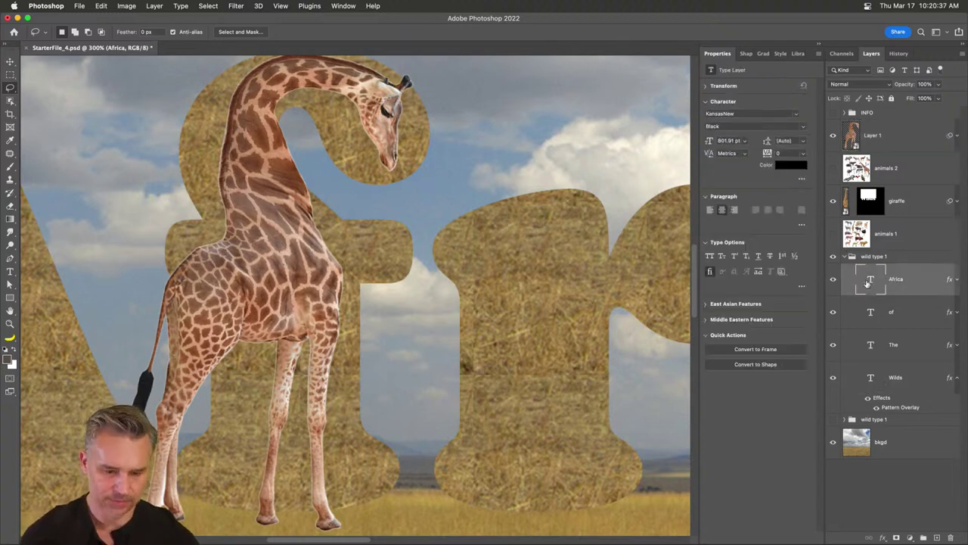
key("super+0")
left_click(869, 284, "super")
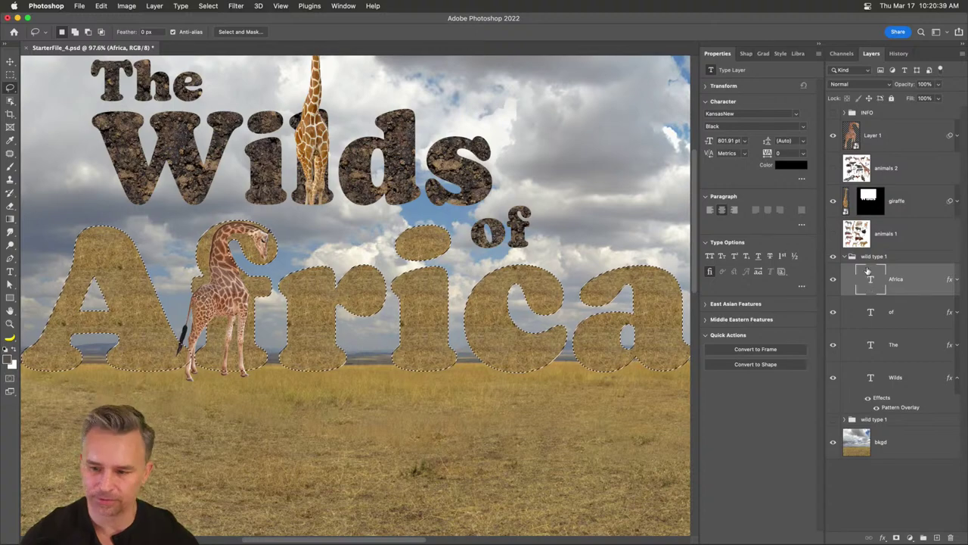
left_click(881, 138)
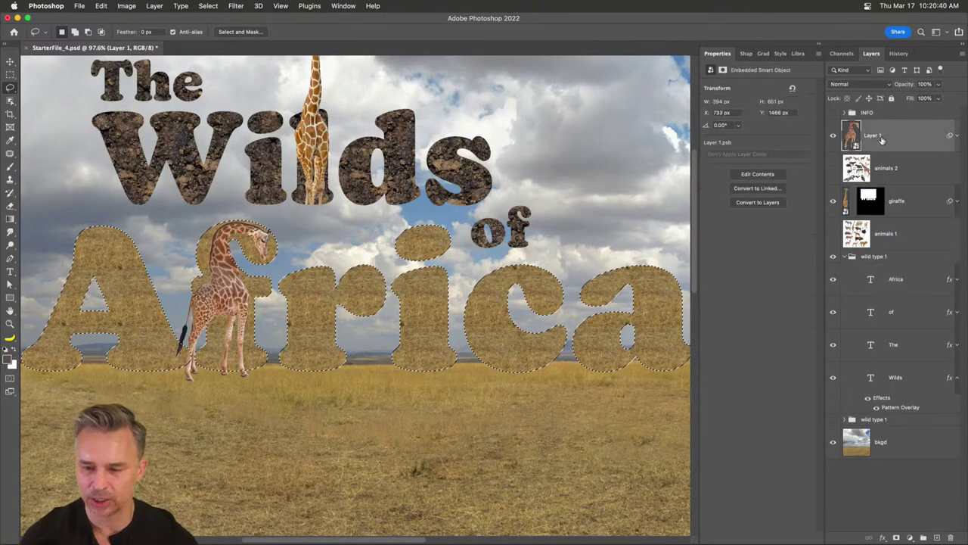
left_click(896, 537)
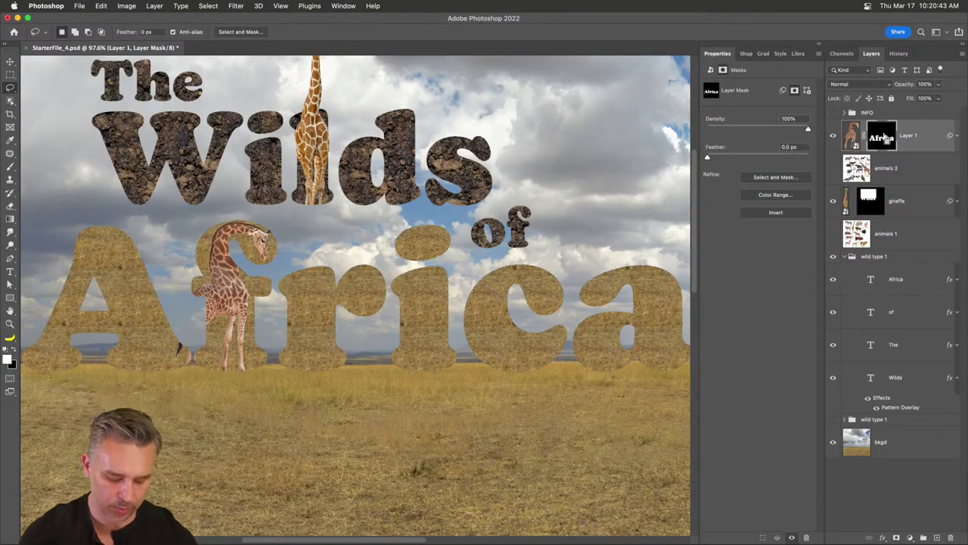
key("super+equal")
key("super+equal")
key("super+equal")
left_click_drag(141, 279, 526, 306)
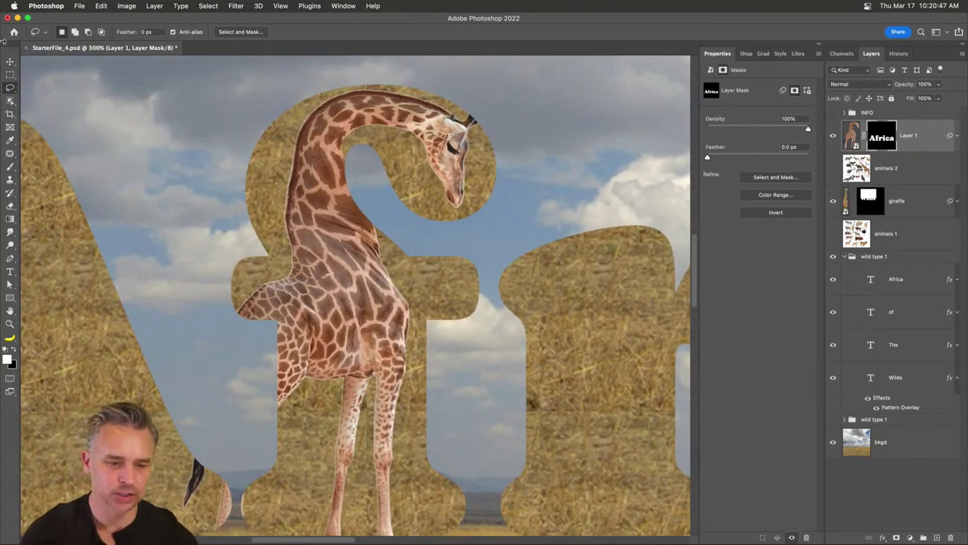
View Layer 1's mask alone and marquee a band across the top of the Africa letters
left_click(10, 75)
key("super+minus")
key("super+minus")
key("super+minus")
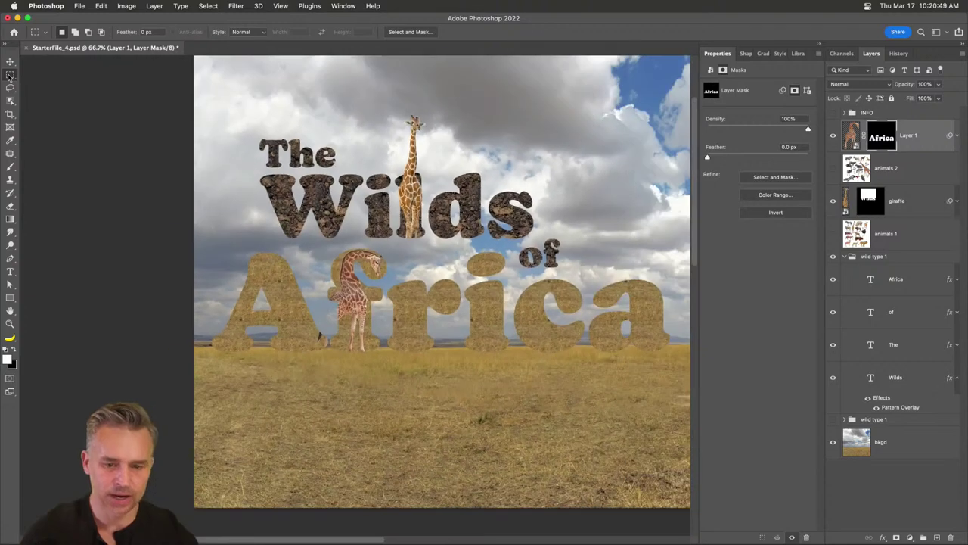
left_click(883, 138, "alt")
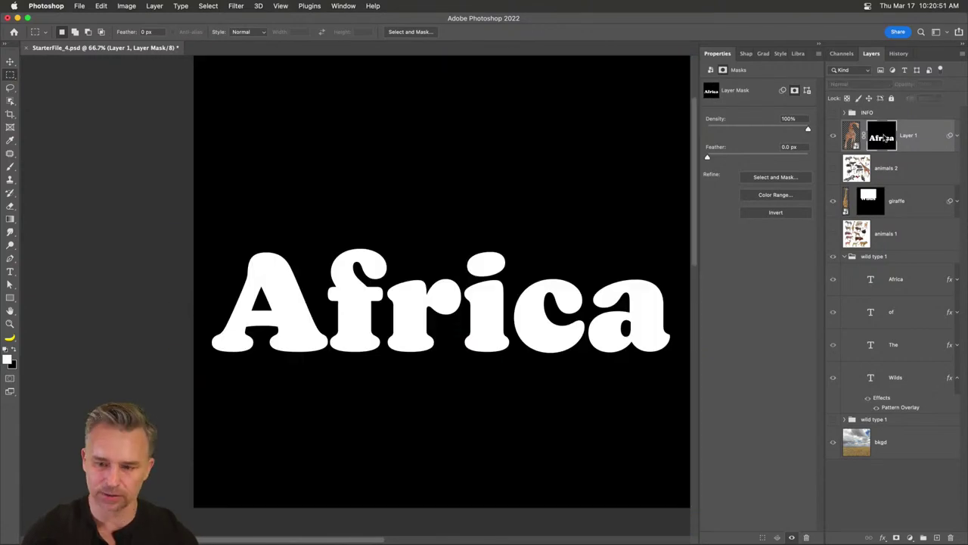
left_click_drag(169, 155, 605, 292)
left_click_drag(205, 218, 555, 240)
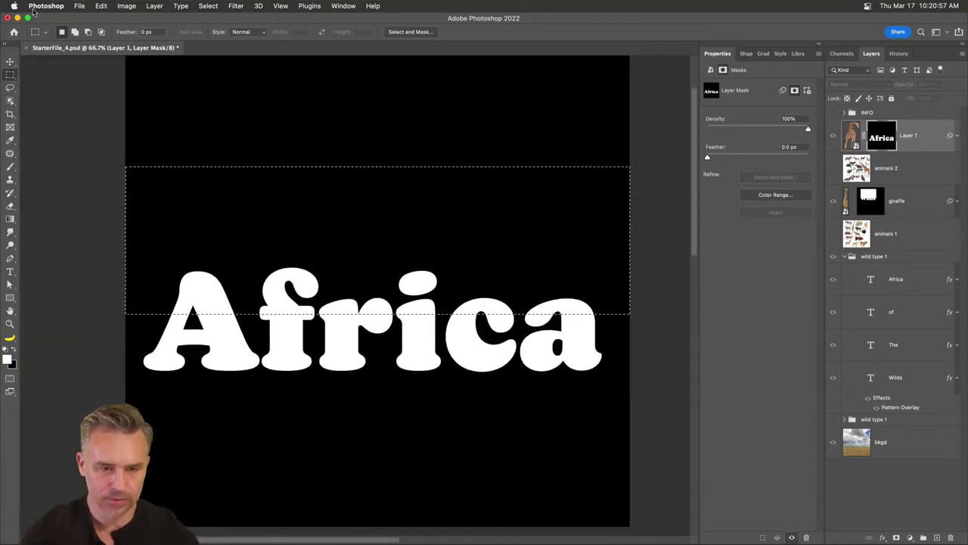
Fill the selected mask band with white, deselect, and return to the composite view
left_click(100, 6)
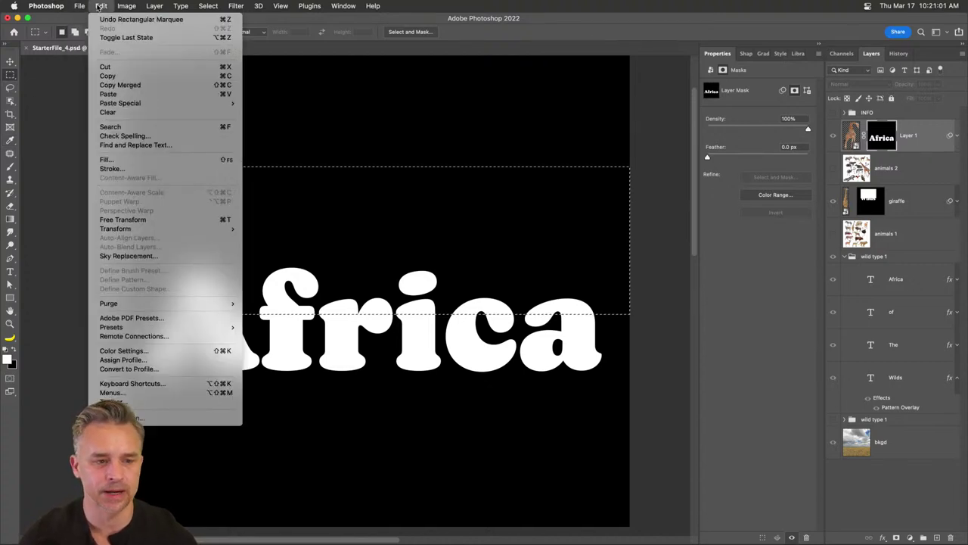
left_click(126, 162)
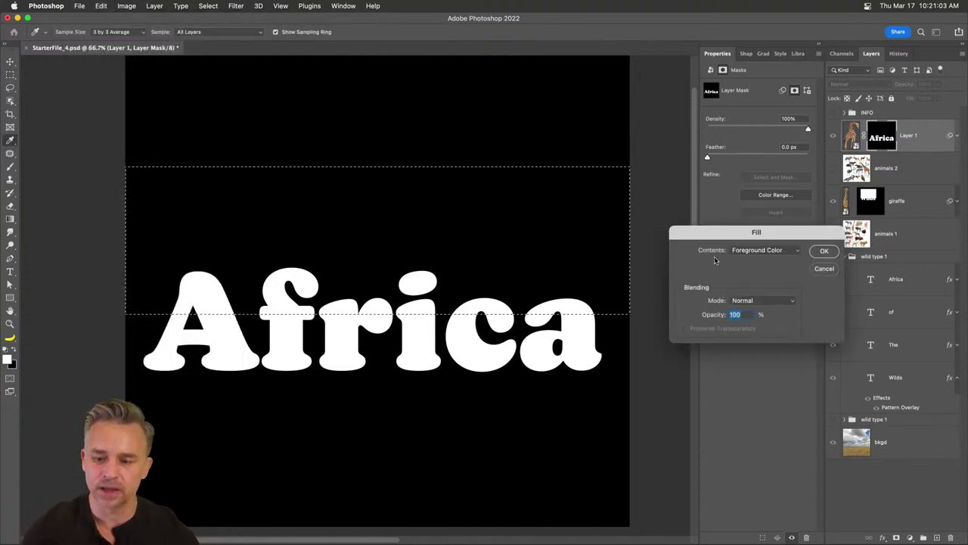
left_click_drag(734, 235, 642, 236)
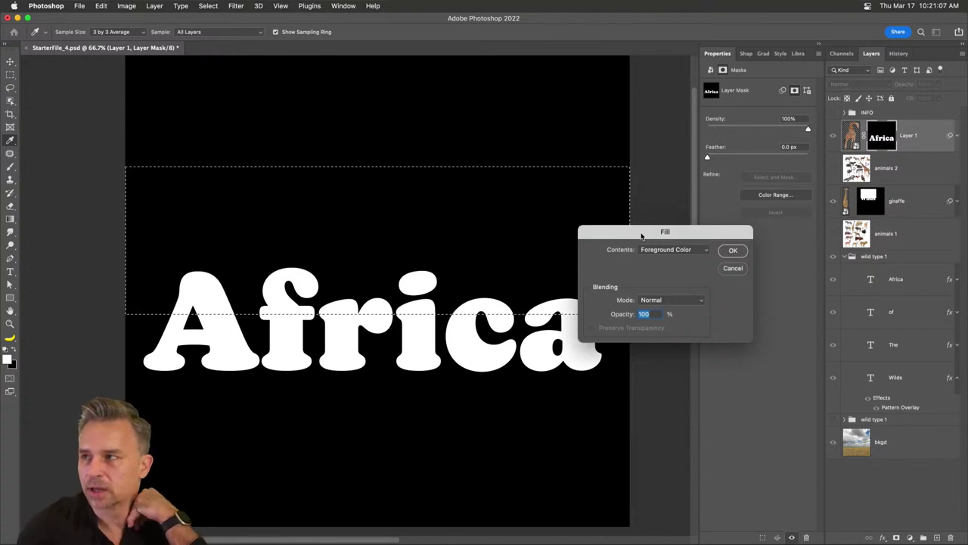
left_click_drag(642, 236, 608, 235)
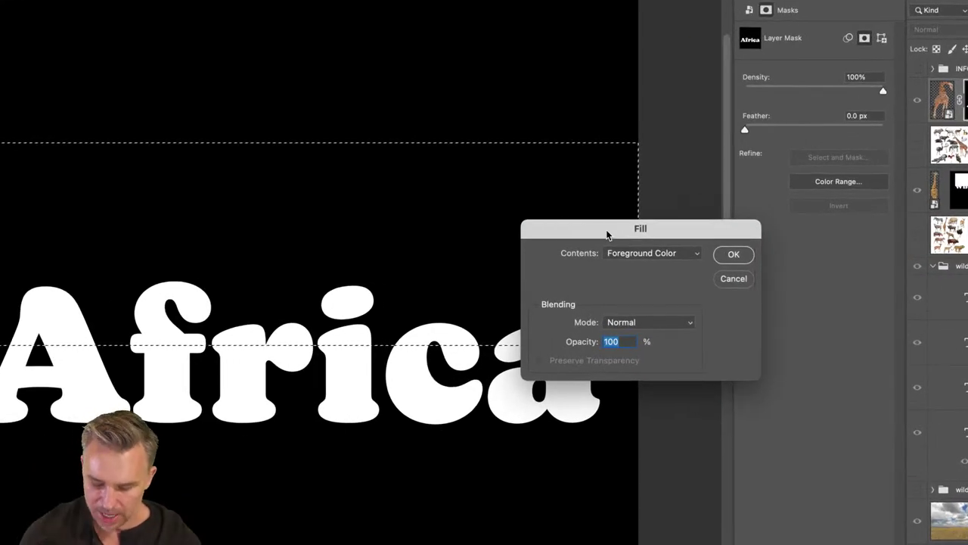
left_click(723, 251)
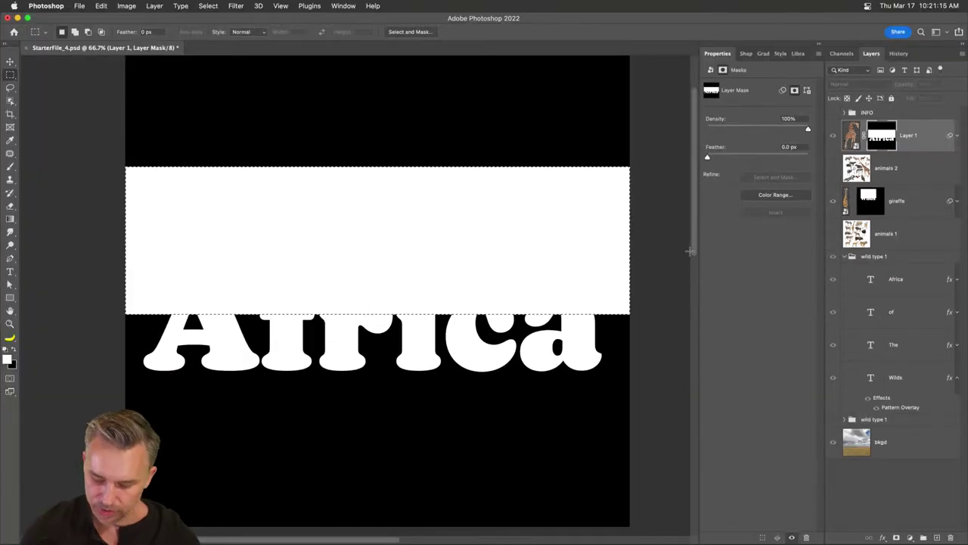
left_click(9, 87)
left_click(114, 157)
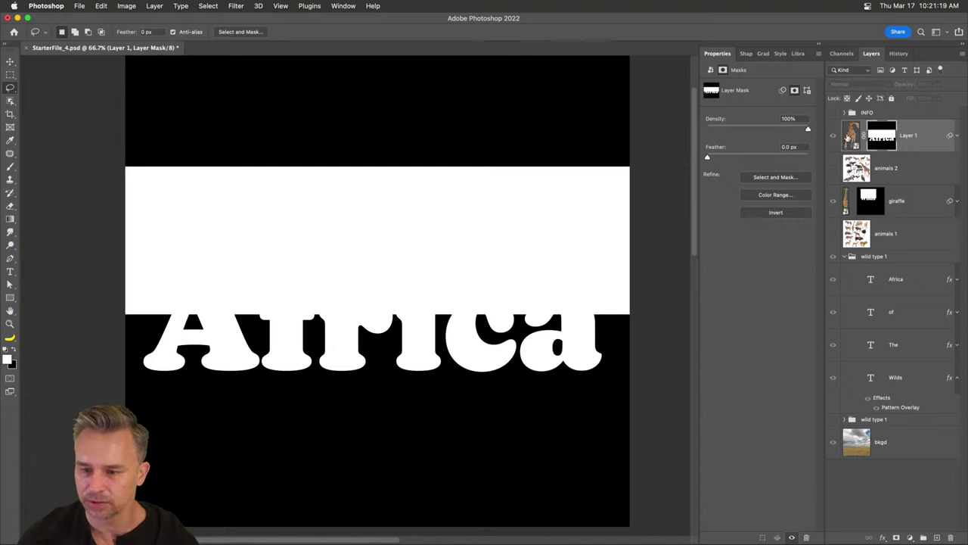
left_click(850, 136)
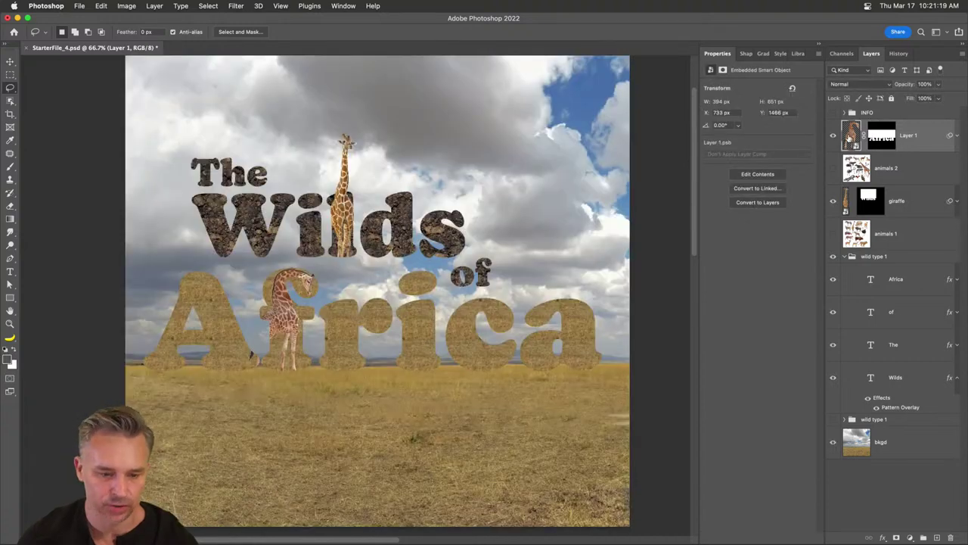
Select the Africa text layer and add a blank layer mask to it
left_click(897, 376)
left_click(907, 287)
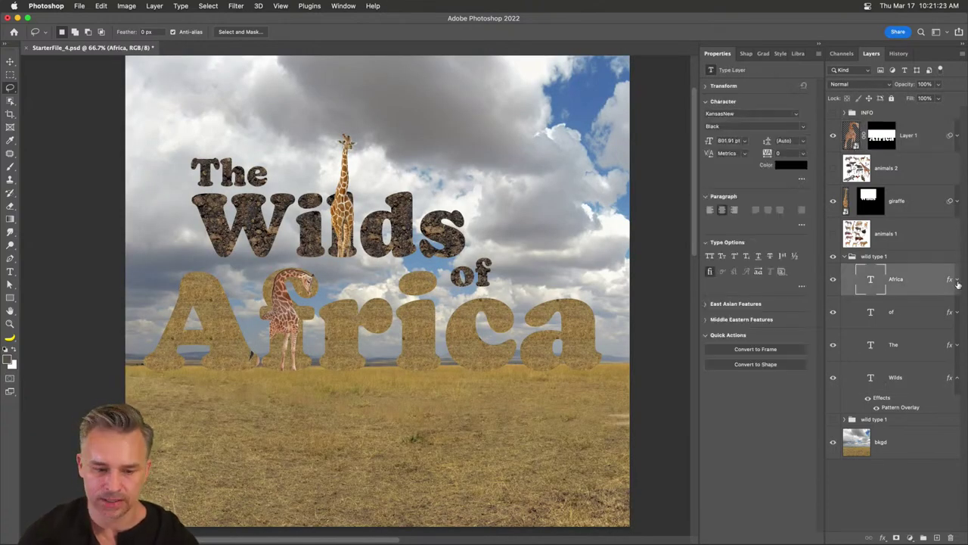
left_click(957, 280)
scroll(284, 286, "up", 5)
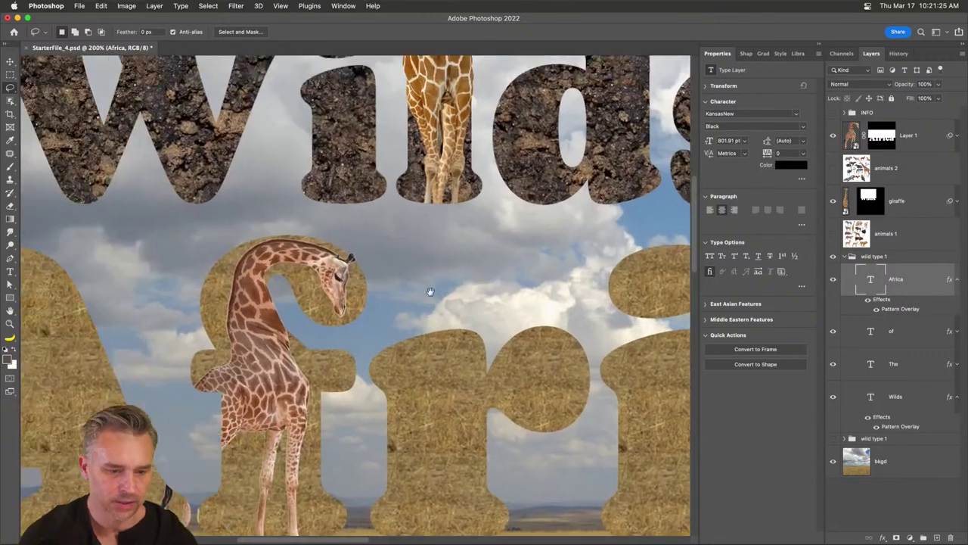
left_click_drag(429, 292, 446, 293)
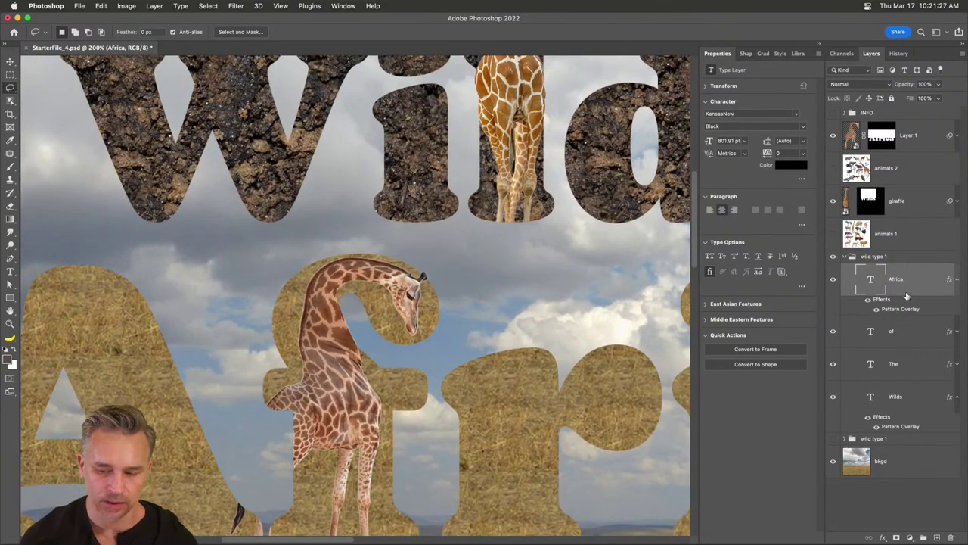
left_click(896, 537)
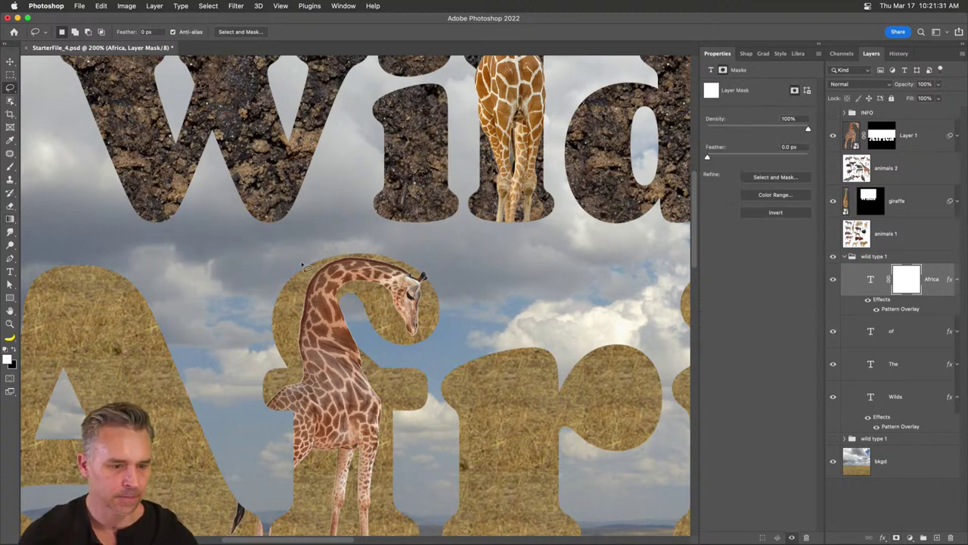
Paint black with a hard round brush on the Africa mask around the giraffe's head and neck
key("b")
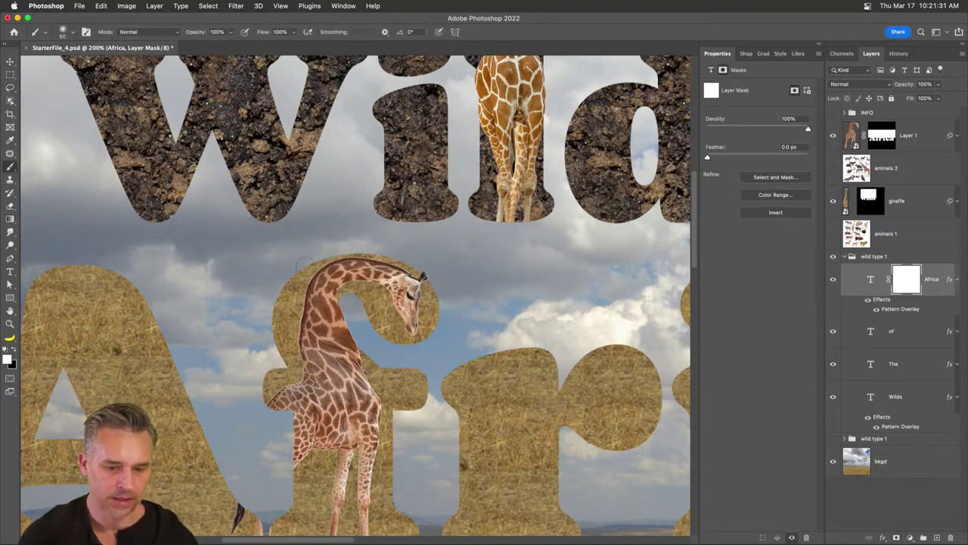
left_click(74, 34)
left_click(265, 159)
double_click(257, 164)
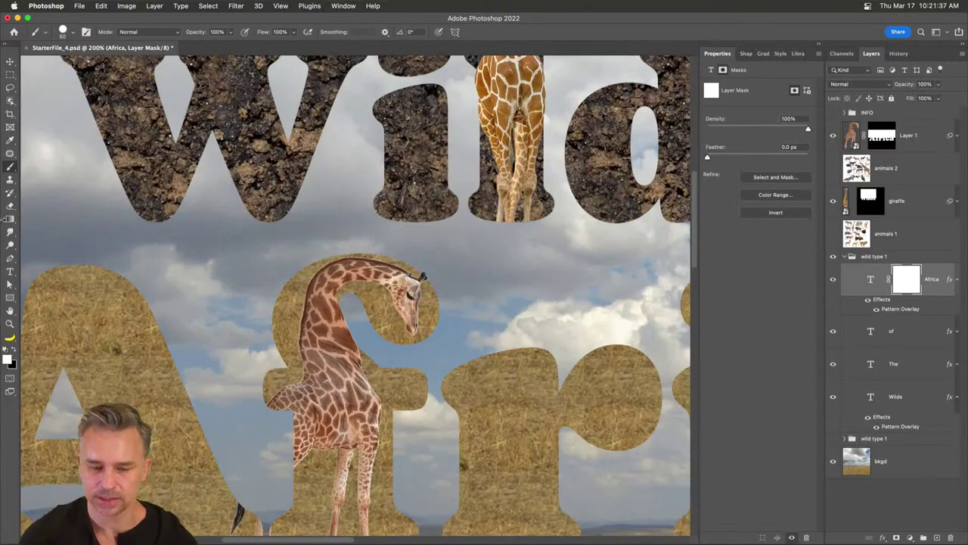
left_click(16, 350)
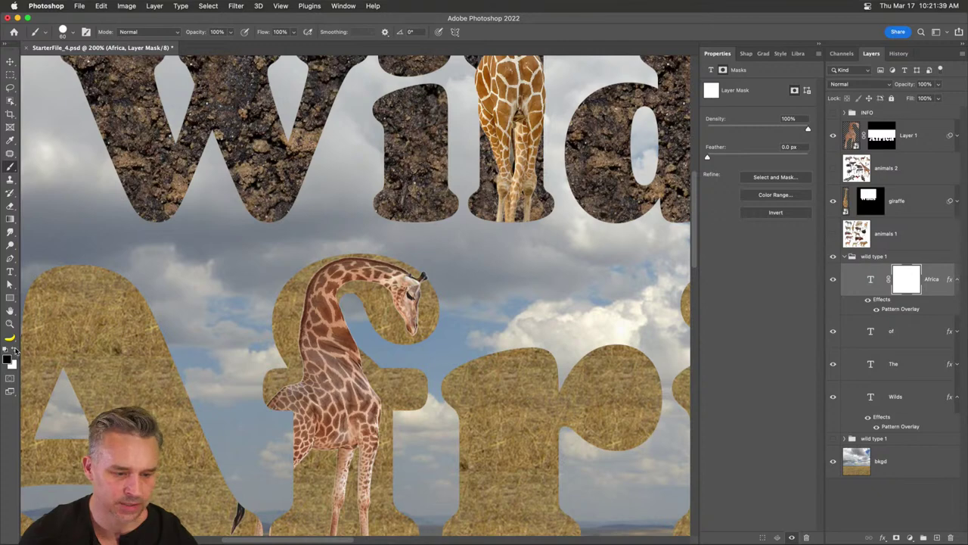
mouse_move(437, 276)
left_mouse_down()
mouse_move(409, 332)
mouse_move(354, 291)
left_mouse_up()
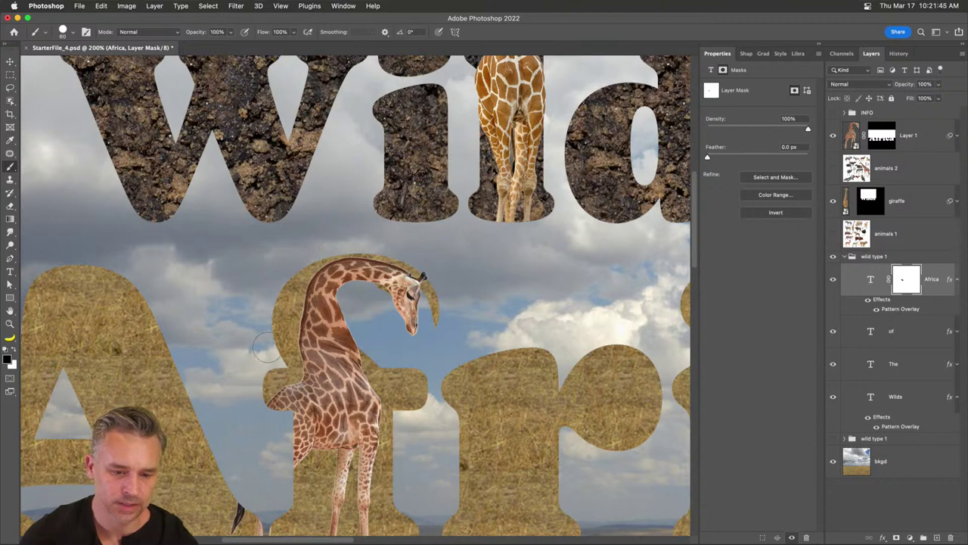
mouse_move(266, 352)
left_mouse_down()
mouse_move(261, 325)
mouse_move(310, 266)
mouse_move(378, 254)
mouse_move(443, 314)
mouse_move(437, 325)
left_mouse_up()
mouse_move(270, 350)
left_mouse_down()
mouse_move(298, 354)
mouse_move(276, 321)
mouse_move(290, 290)
left_mouse_up()
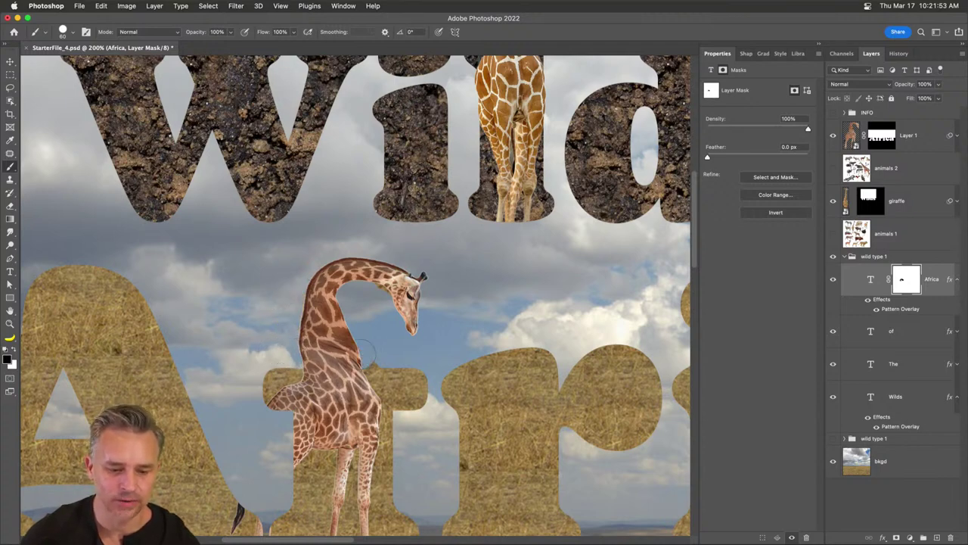
Fit the composition on screen, select the upper giraffe's Layer 1, and switch to the Move tool
key("super+0")
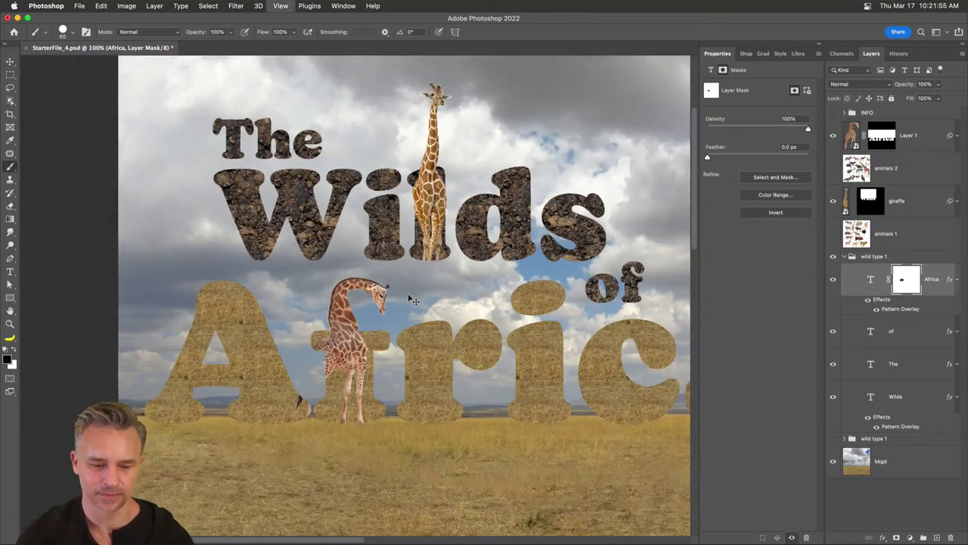
scroll(361, 246, "up", 3)
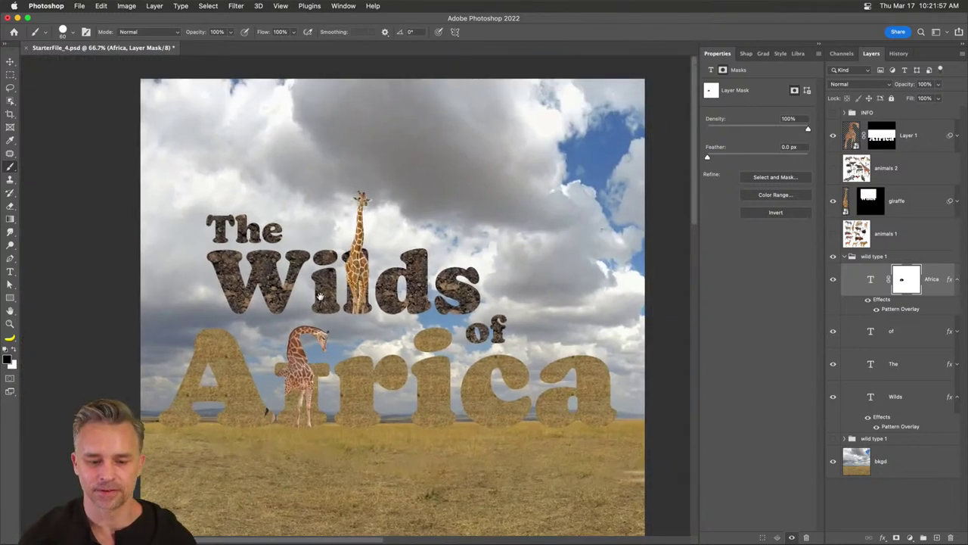
left_click(905, 141)
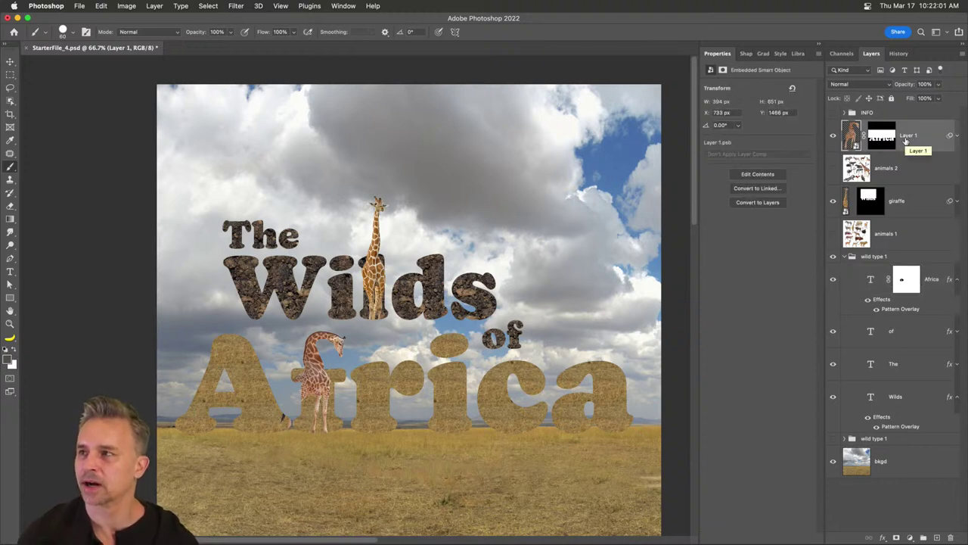
left_click(11, 62)
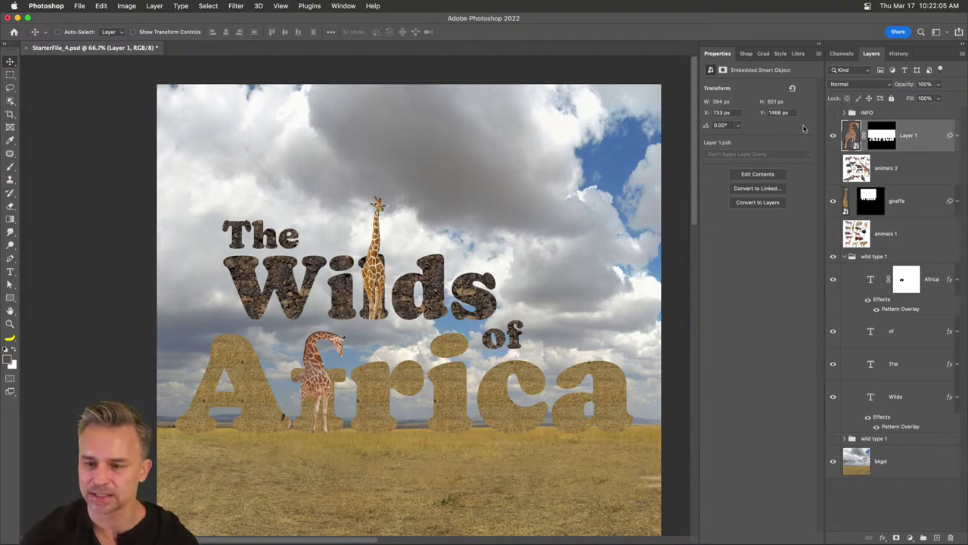
Show the animals 2 collage and bring the crocodile, flamingo and owl into view
left_click(832, 143)
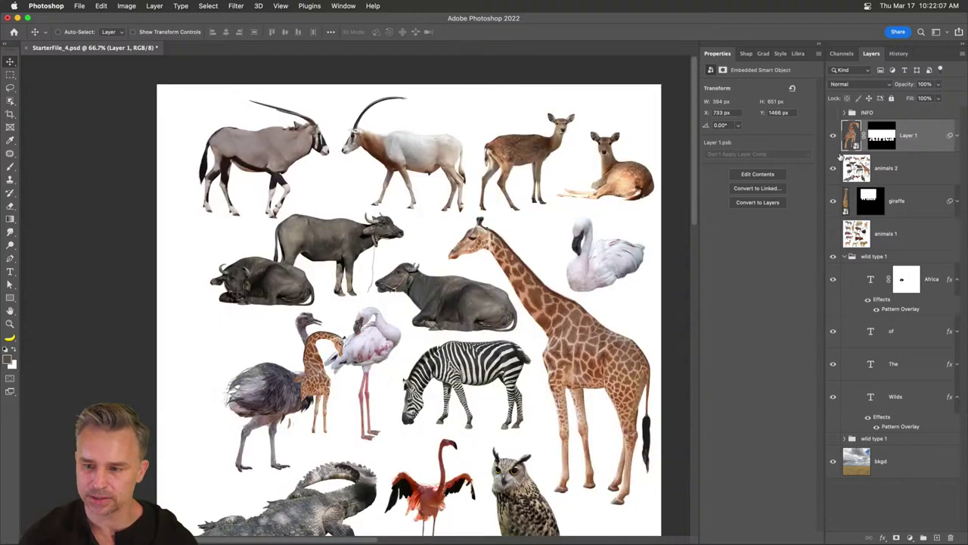
left_click(835, 172)
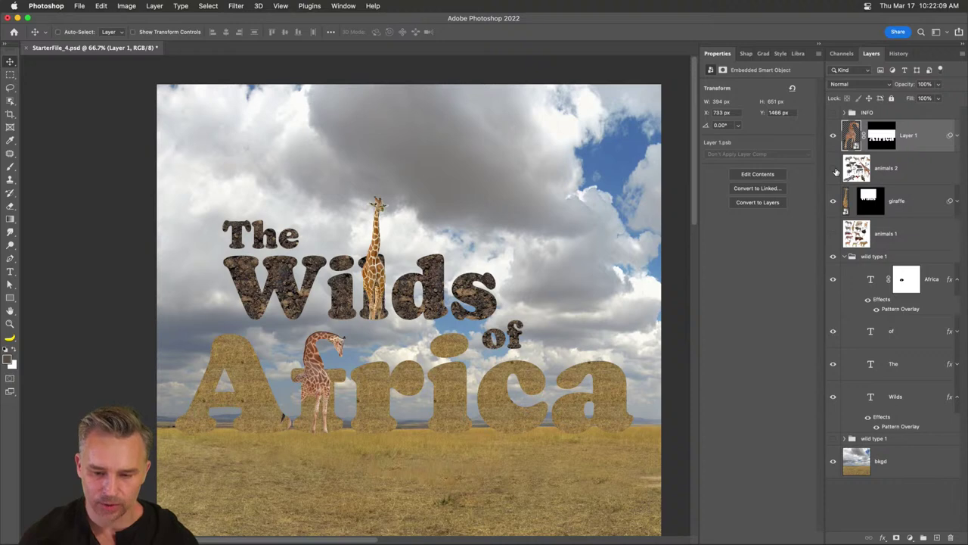
left_click(835, 169)
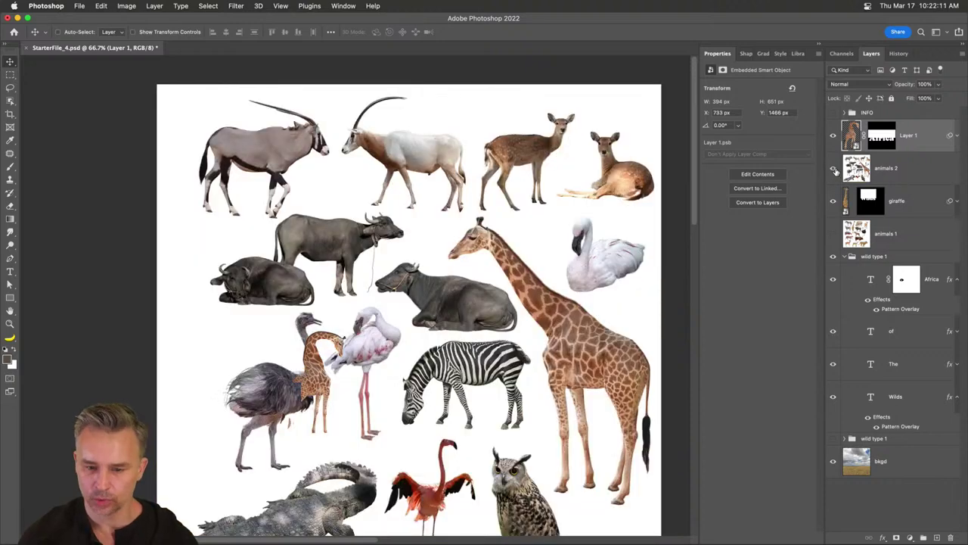
scroll(351, 203, "down", 5)
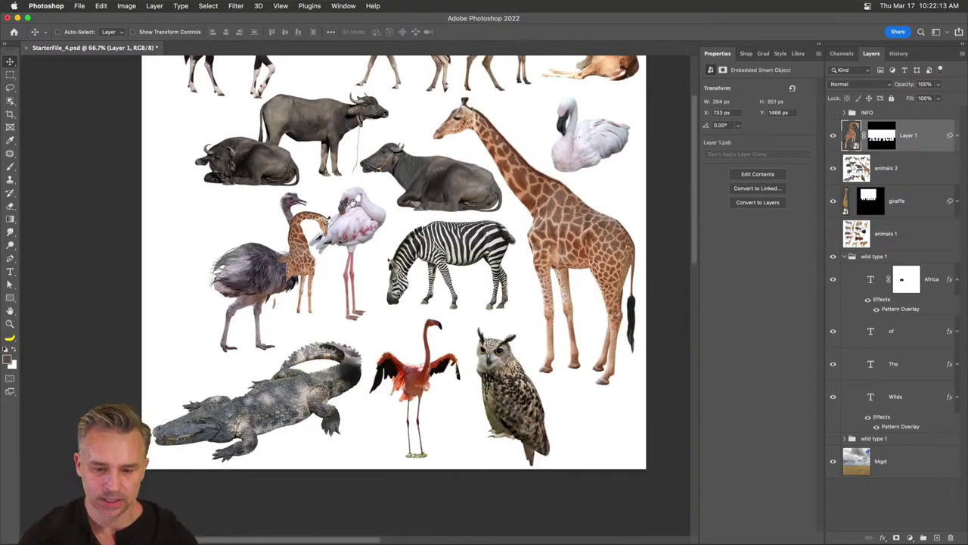
scroll(371, 220, "up", 5)
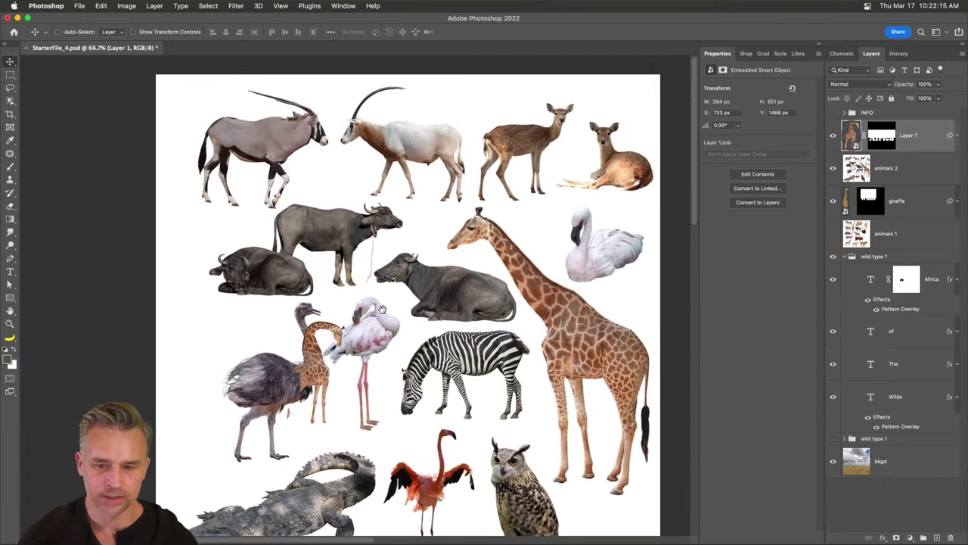
left_click_drag(382, 310, 376, 173)
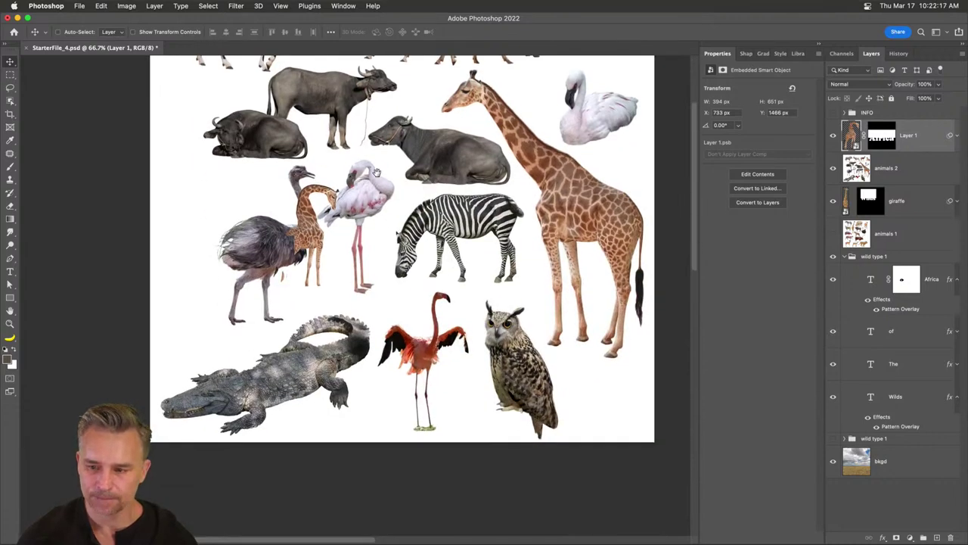
Lasso the owl on the animals 2 layer and copy it to its own layer with Cmd+J
left_click(10, 88)
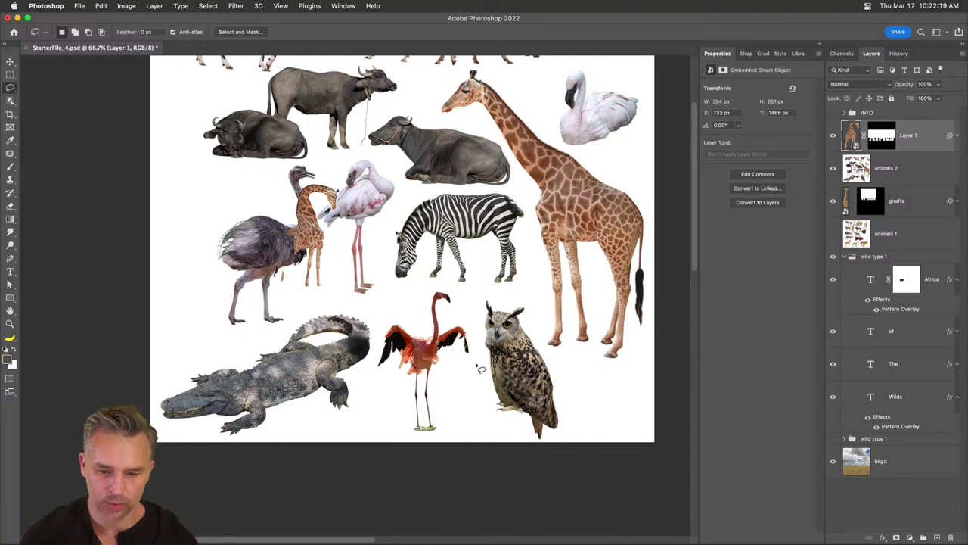
mouse_move(481, 368)
left_mouse_down()
mouse_move(476, 299)
mouse_move(489, 294)
mouse_move(522, 303)
mouse_move(567, 388)
left_mouse_up()
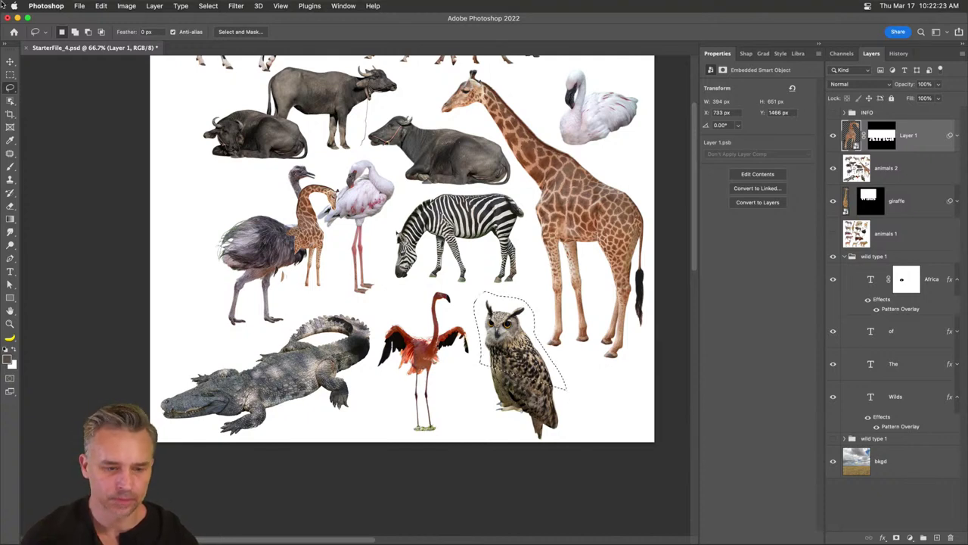
key("Return")
left_click(9, 101)
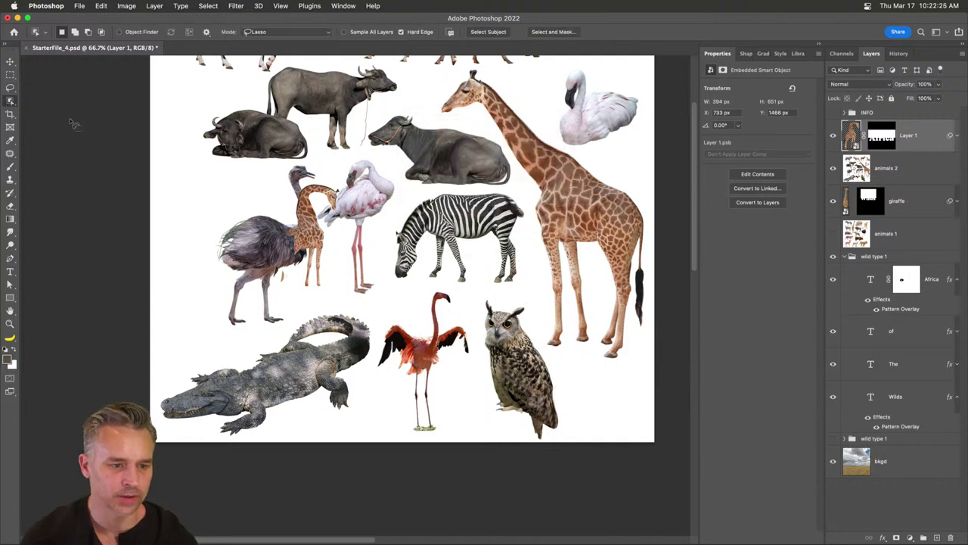
mouse_move(478, 296)
left_mouse_down()
mouse_move(537, 313)
mouse_move(573, 436)
mouse_move(505, 445)
mouse_move(474, 325)
mouse_move(479, 298)
left_mouse_up()
key("Return")
left_click(879, 174)
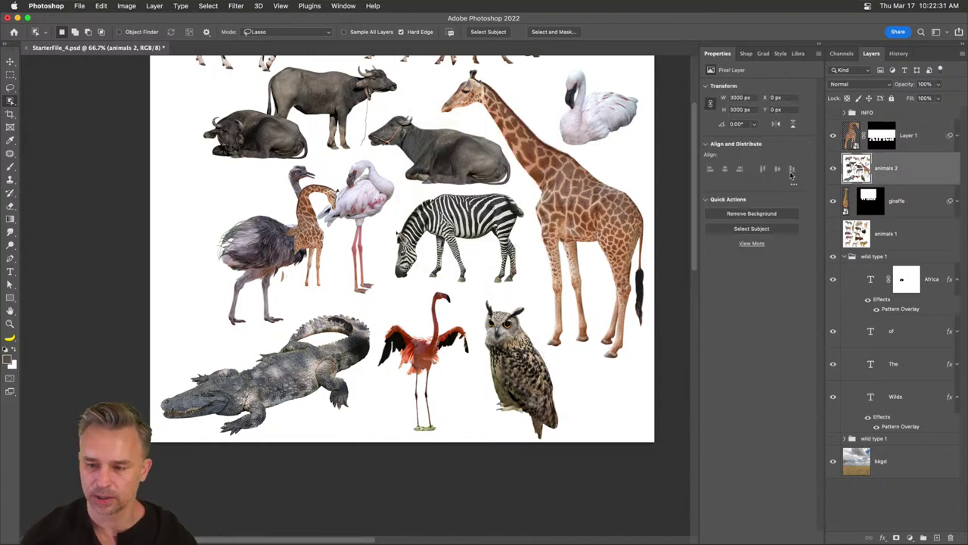
mouse_move(484, 378)
left_mouse_down()
mouse_move(476, 301)
mouse_move(525, 300)
mouse_move(565, 390)
mouse_move(564, 430)
mouse_move(542, 445)
mouse_move(514, 442)
mouse_move(471, 399)
left_mouse_up()
key("super+j")
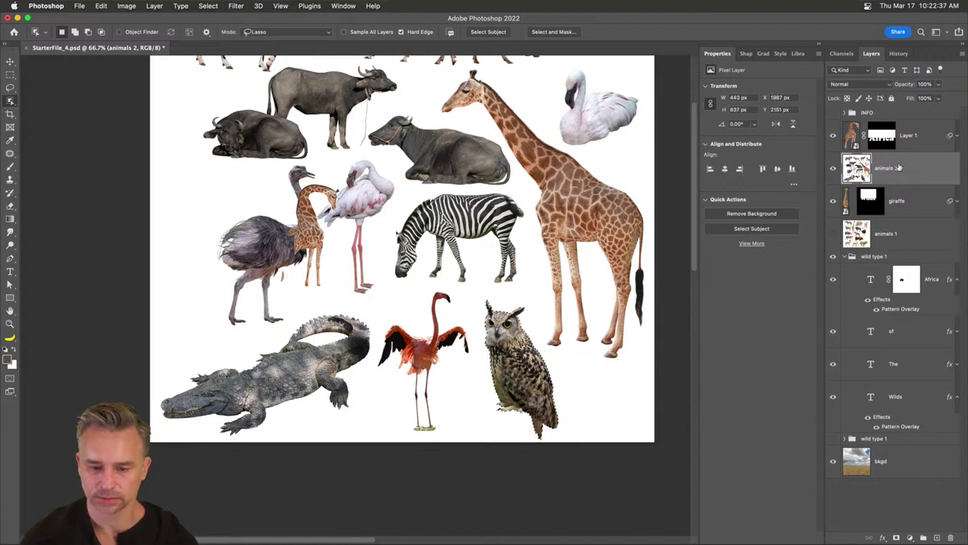
Convert the owl's Layer 2 to a smart object, shrink it to 152 × 288 px, and move it up
left_click(833, 202)
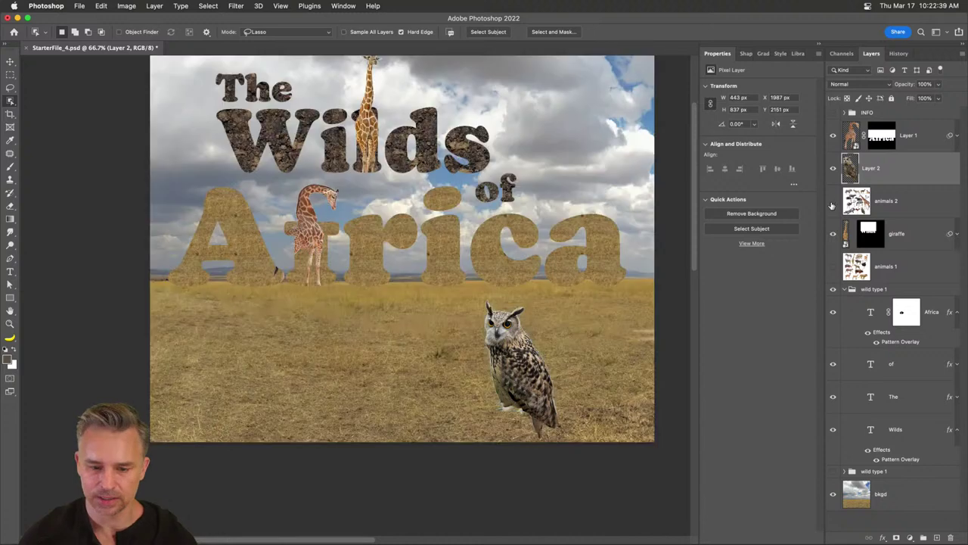
right_click(902, 169)
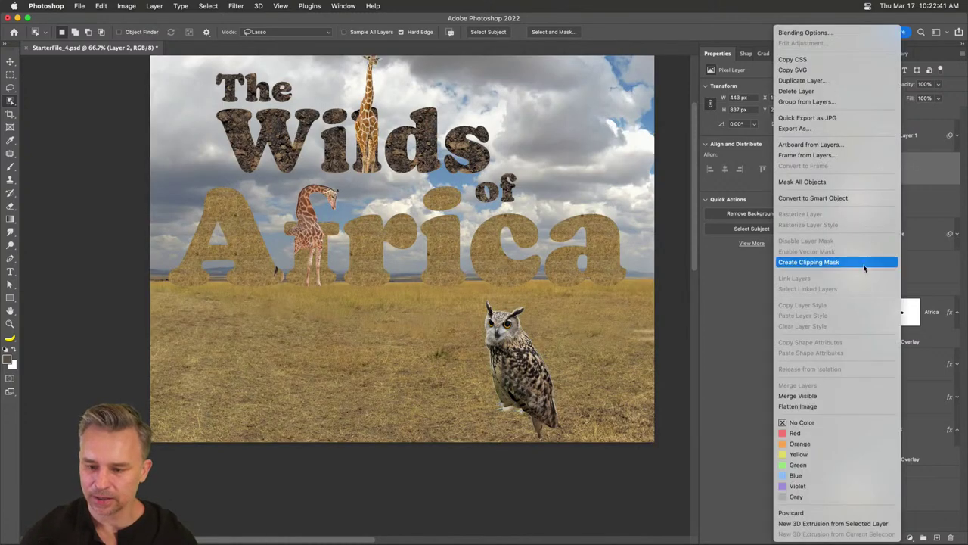
left_click(853, 199)
key("super+t")
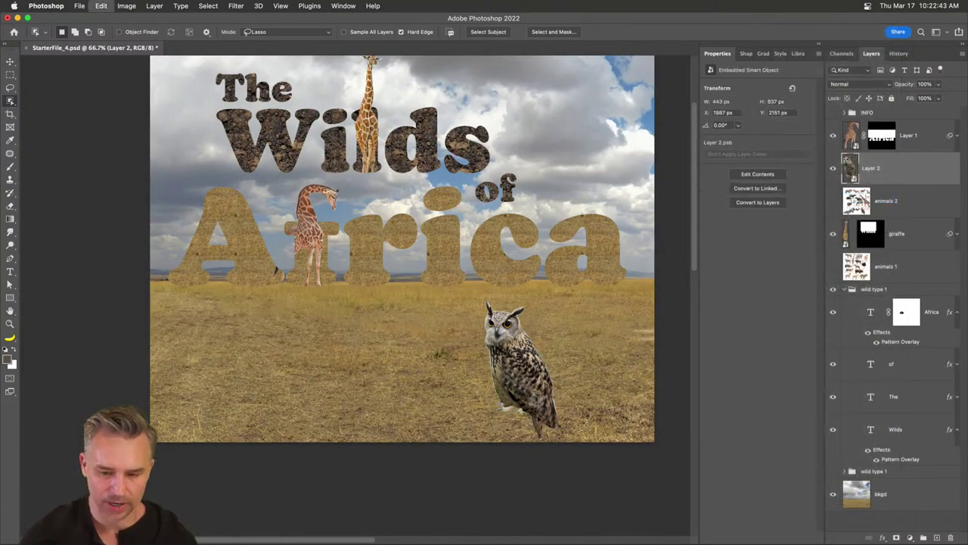
left_click_drag(561, 442, 510, 348)
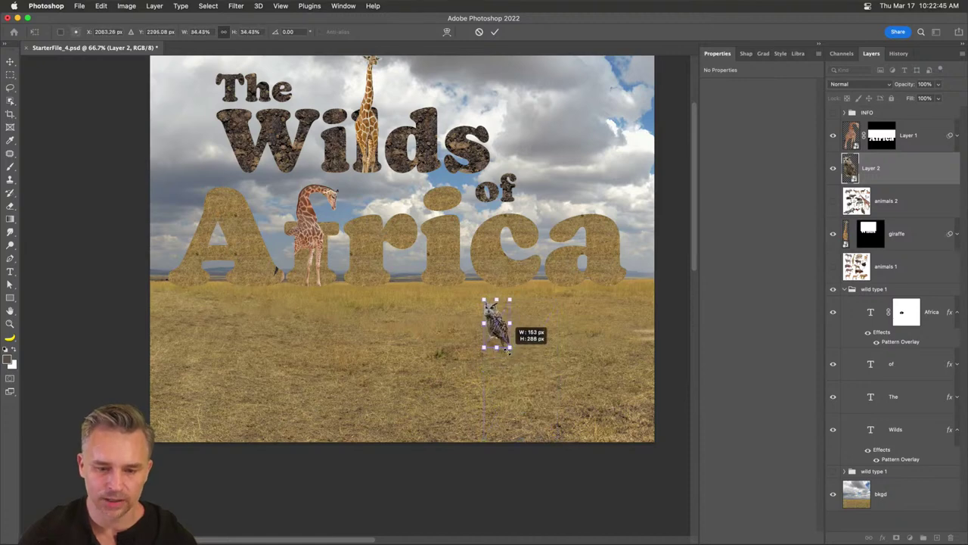
key("Return")
left_click_drag(436, 257, 451, 126)
Show and select the animals 2 collage and zoom in on the lying buffalo
left_click(832, 200)
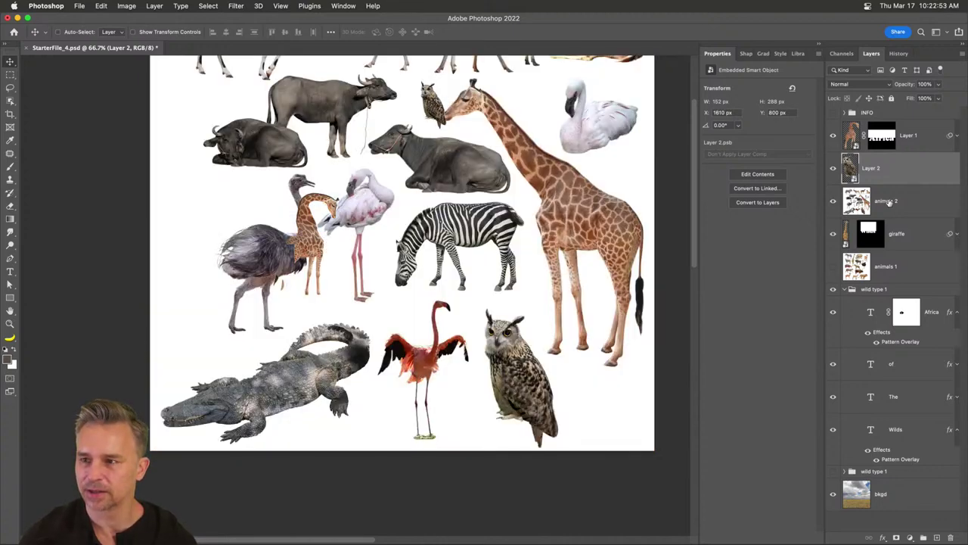
left_click(889, 201)
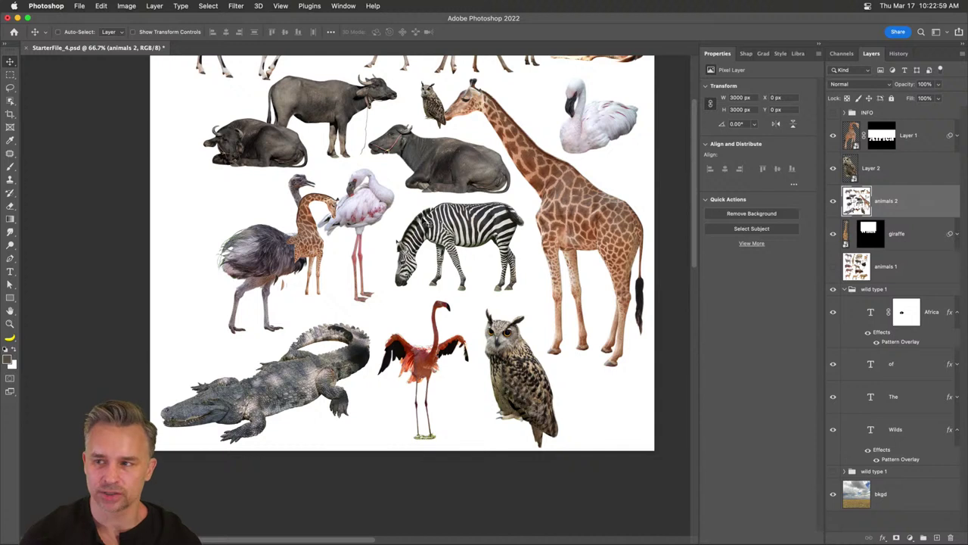
scroll(333, 227, "up", 3)
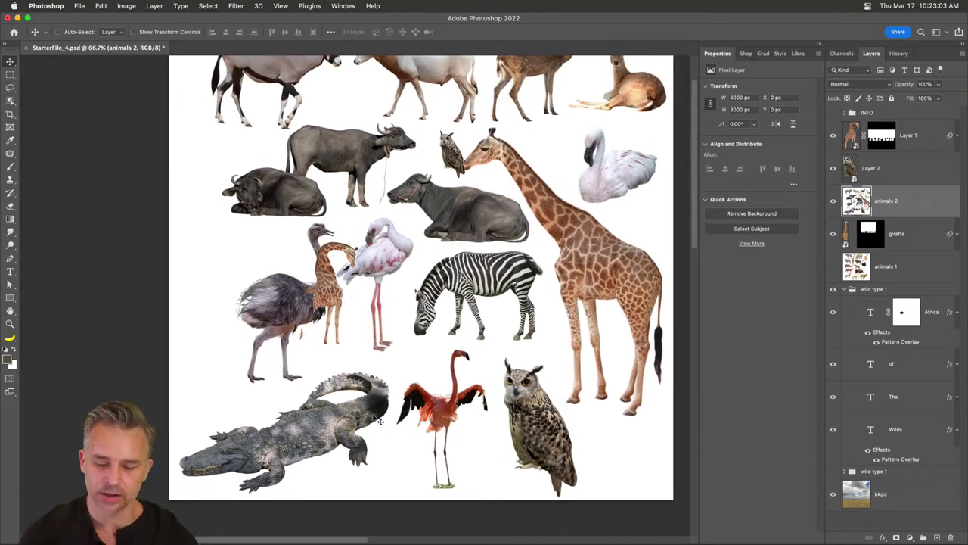
scroll(307, 267, "up", 3)
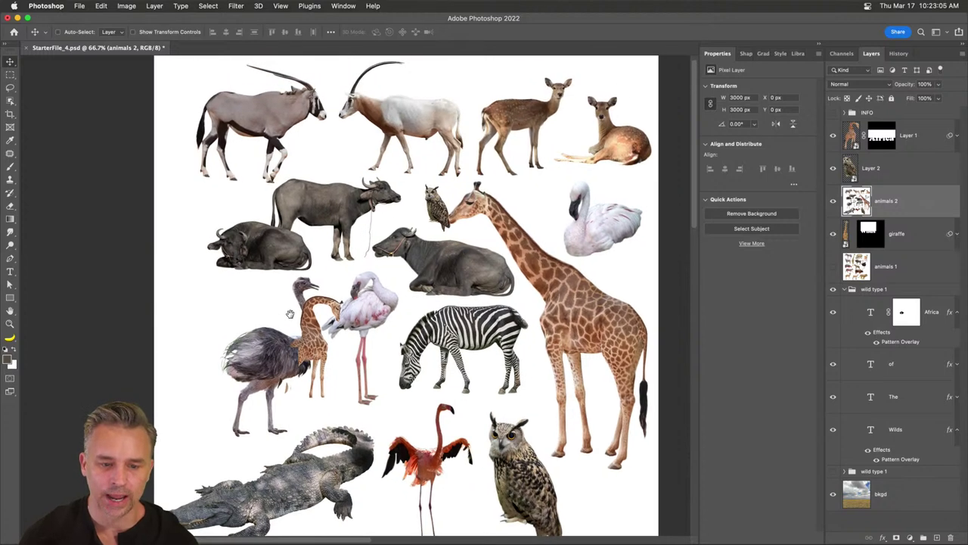
left_click(10, 323)
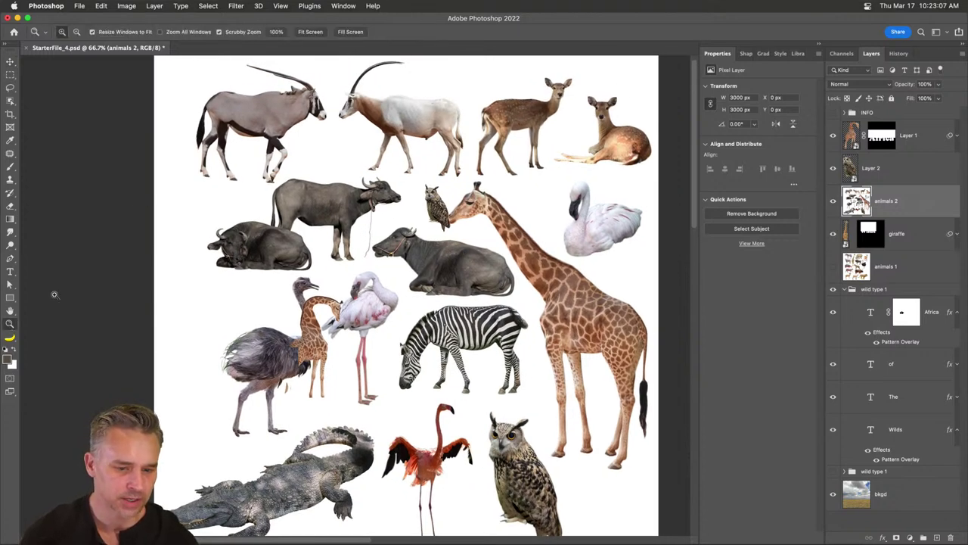
left_click(209, 248)
left_click(231, 216)
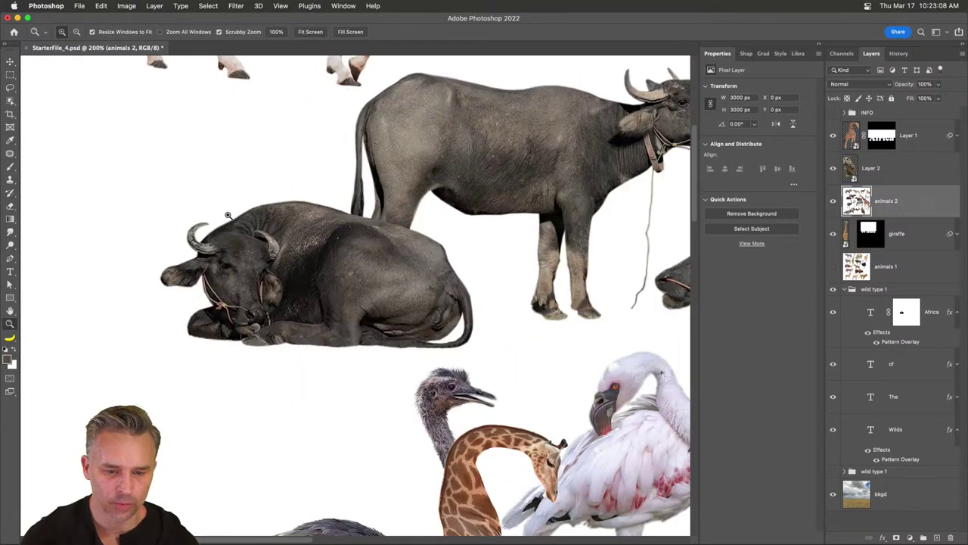
Select the lying buffalo with Object Selection in Lasso mode and copy it to a new layer
left_click(10, 88)
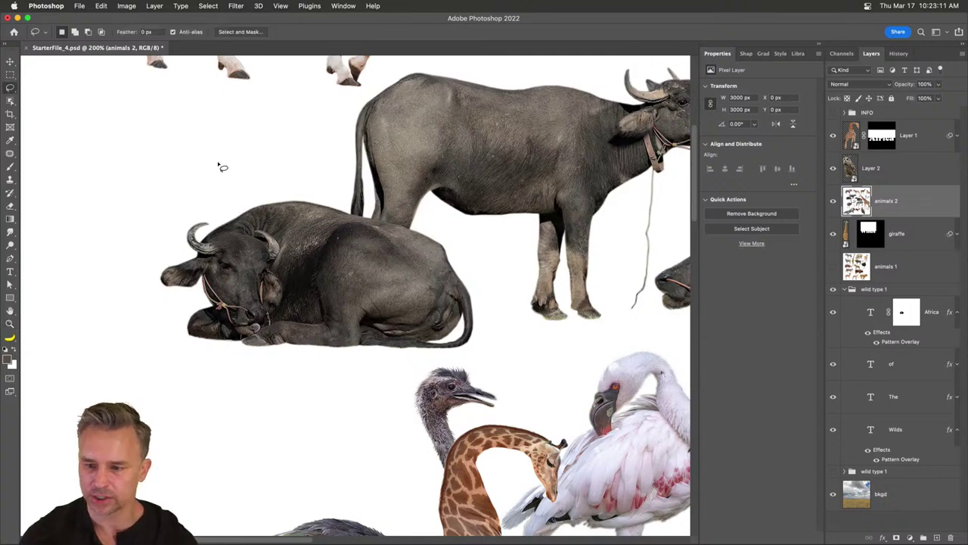
left_click(10, 101)
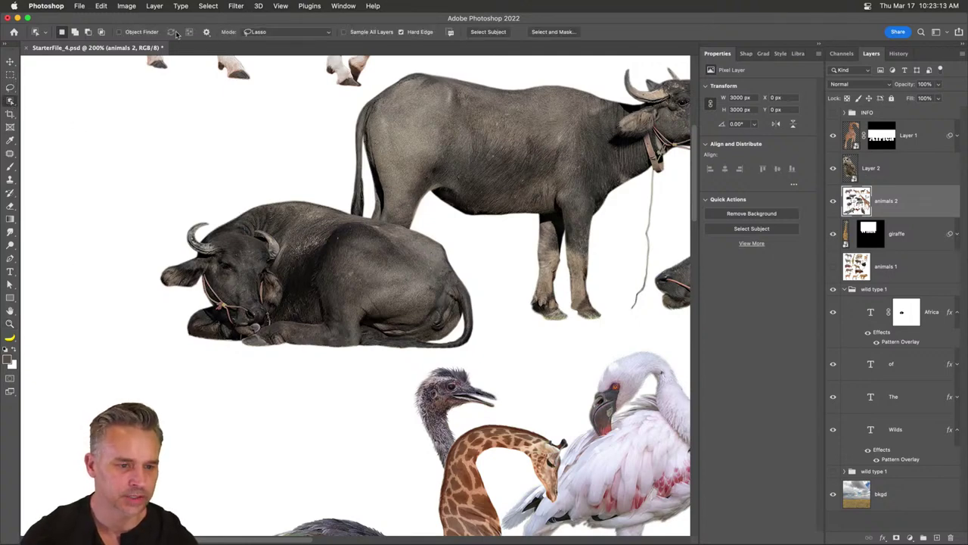
mouse_move(151, 215)
left_mouse_down()
mouse_move(268, 179)
mouse_move(362, 183)
mouse_move(462, 236)
mouse_move(498, 277)
mouse_move(507, 307)
mouse_move(488, 344)
mouse_move(328, 398)
mouse_move(219, 377)
mouse_move(134, 305)
mouse_move(132, 275)
left_mouse_up()
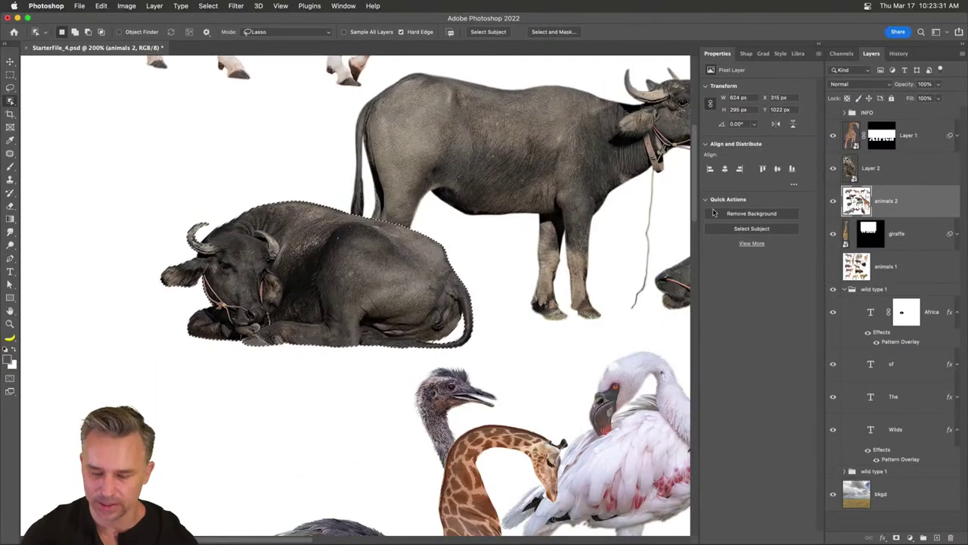
key("super+j")
Hide animals 2 and move the buffalo down and right onto the grass by the Africa letters, checking at 200%
left_click(833, 234)
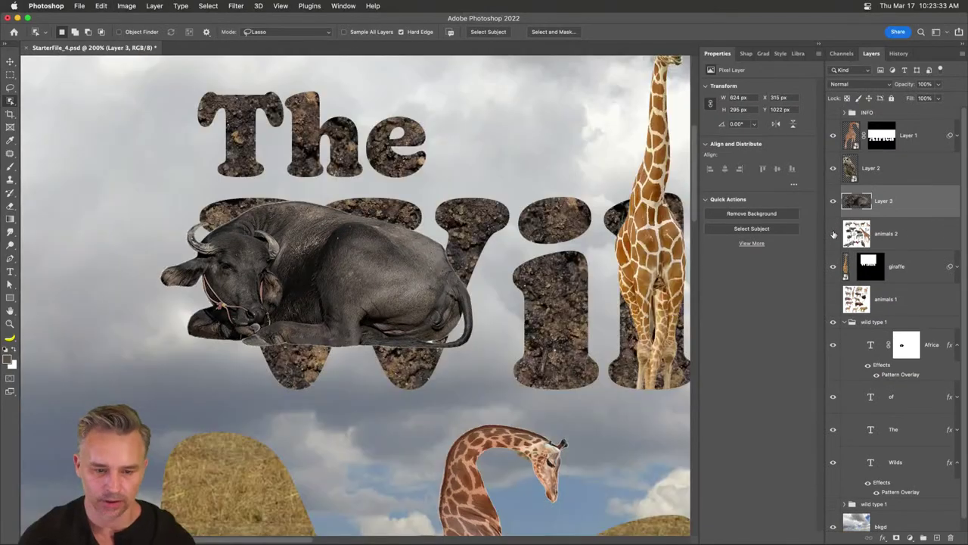
key("super+minus")
key("super+minus")
key("super+minus")
scroll(114, 145, "right", 5)
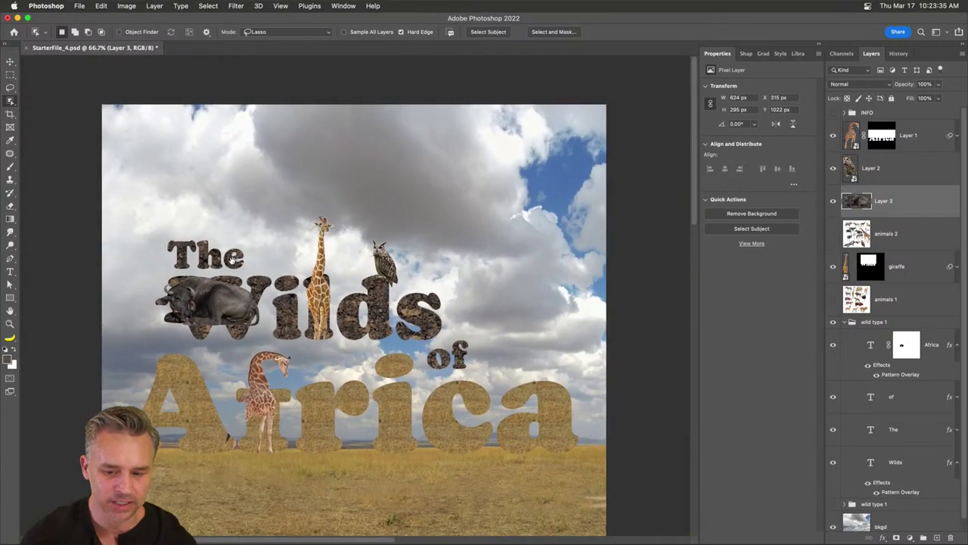
left_click(11, 61)
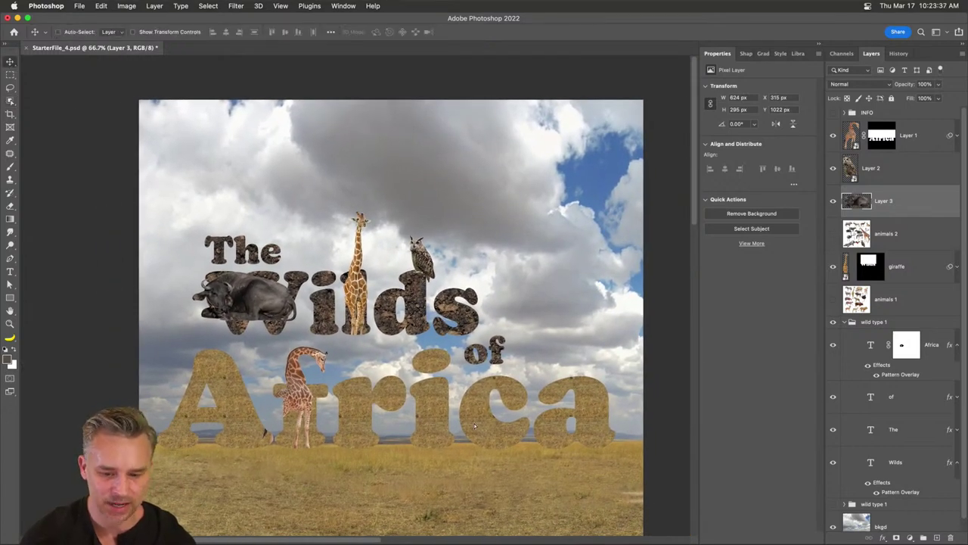
left_click_drag(475, 426, 429, 429)
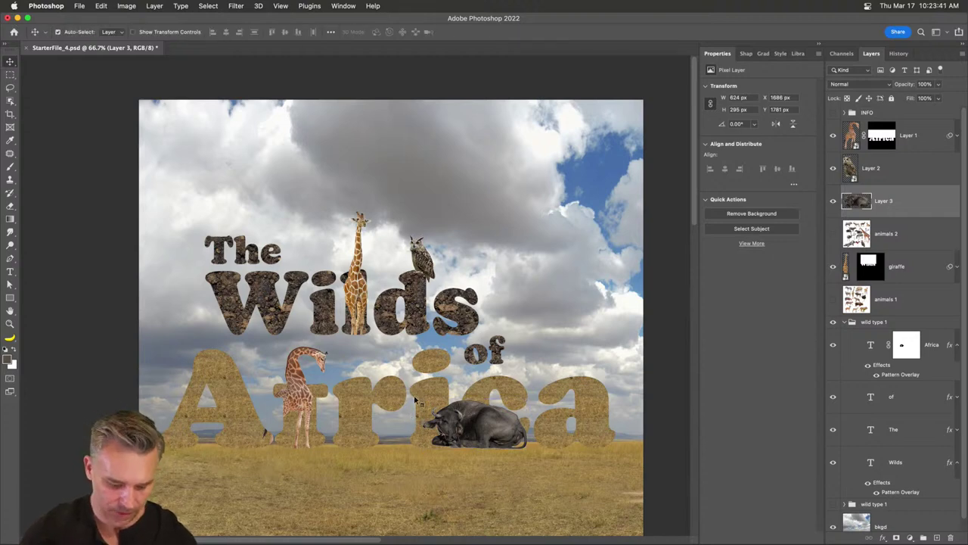
key("super+plus")
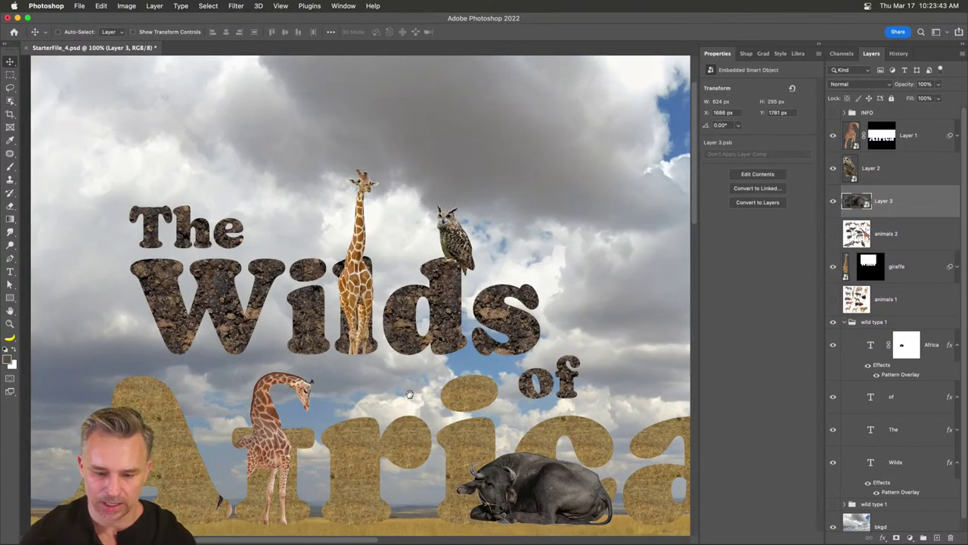
left_click_drag(409, 393, 335, 282)
left_click_drag(447, 399, 591, 403)
key("super+plus")
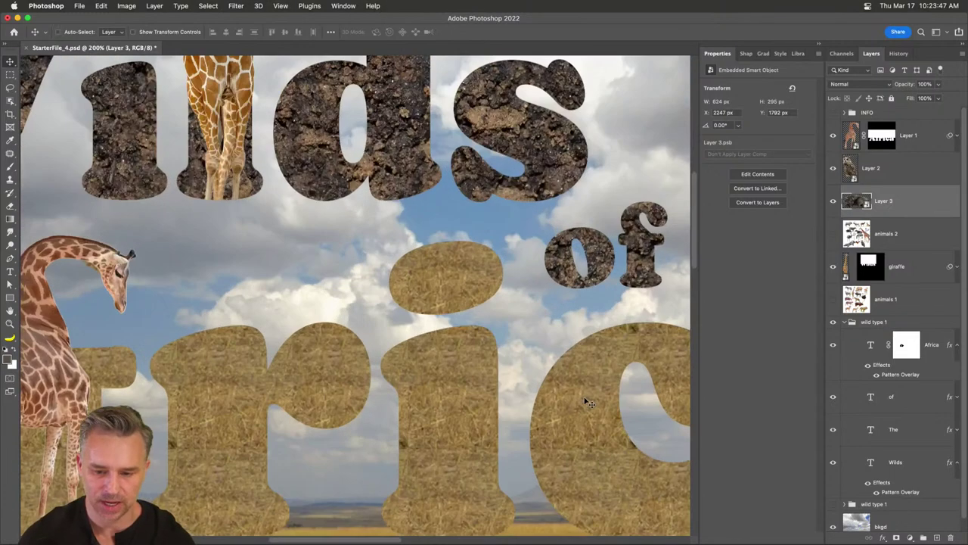
left_click_drag(532, 371, 168, 281)
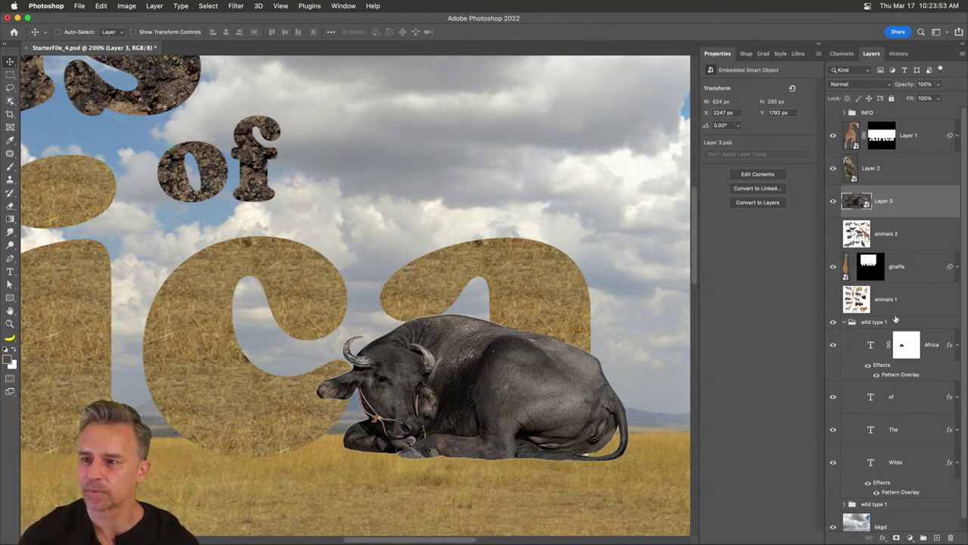
scroll(892, 325, "down", 1)
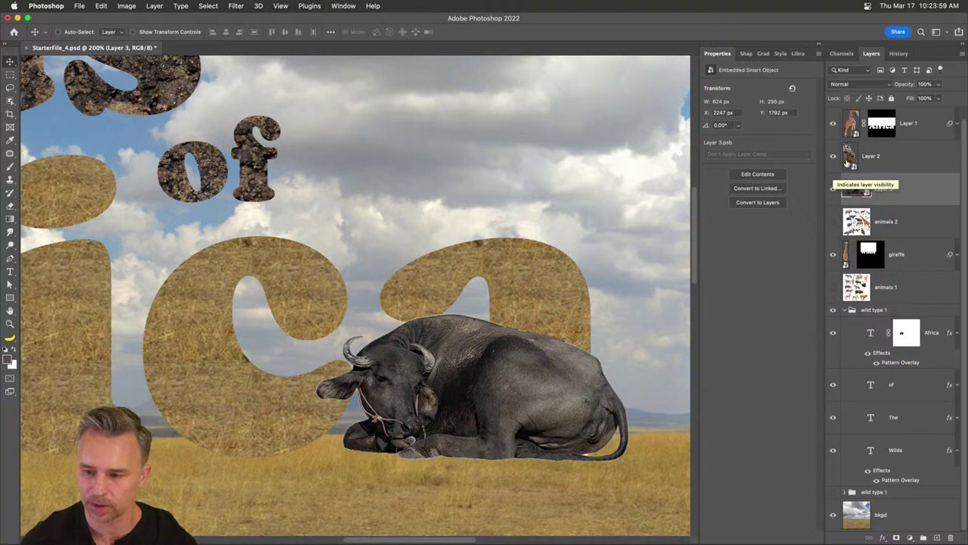
Load the Africa letters as a selection and add it as a layer mask on the buffalo's Layer 3
left_click(955, 451)
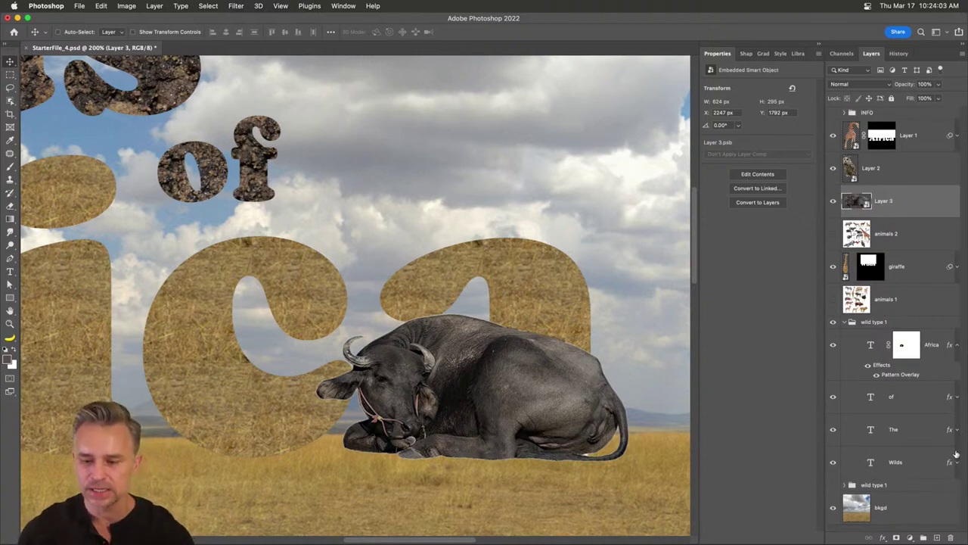
left_click(900, 397)
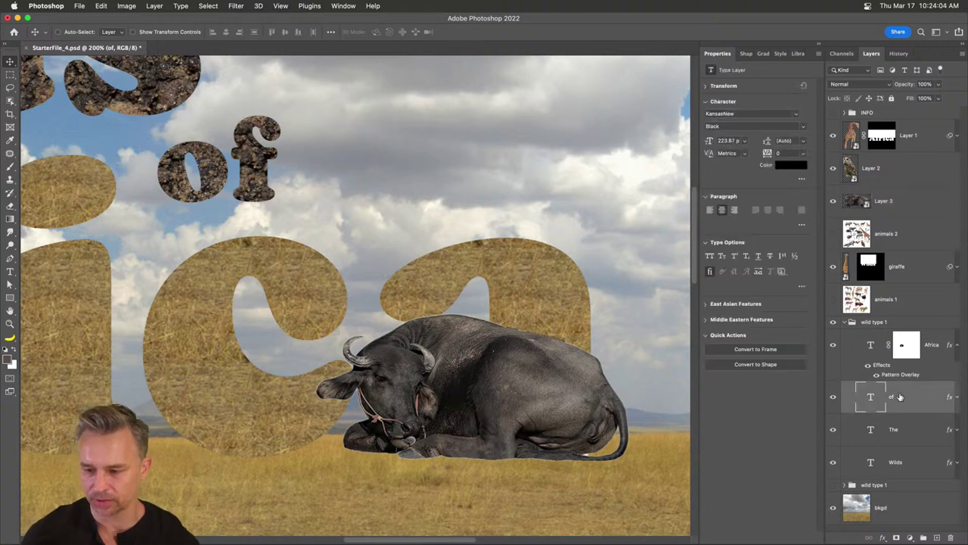
left_click(908, 432)
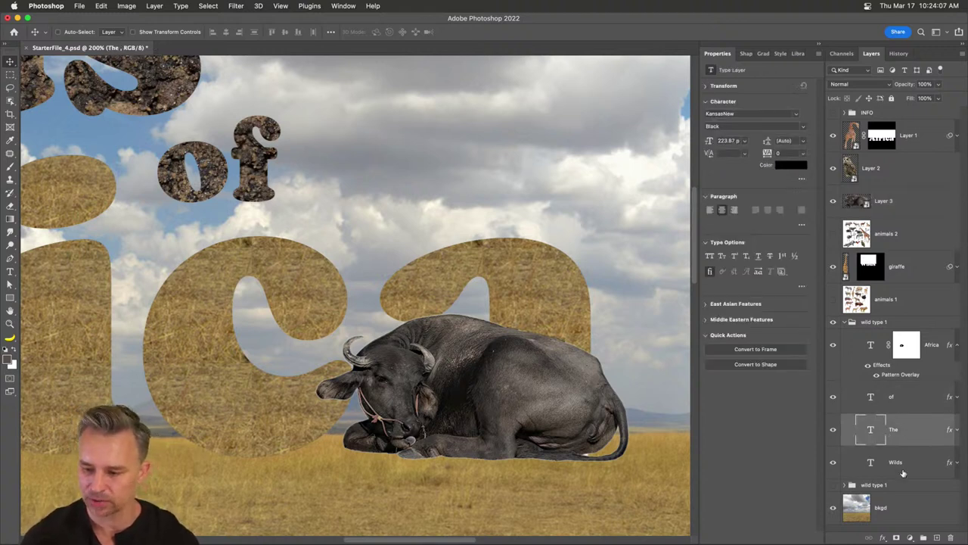
left_click(869, 346)
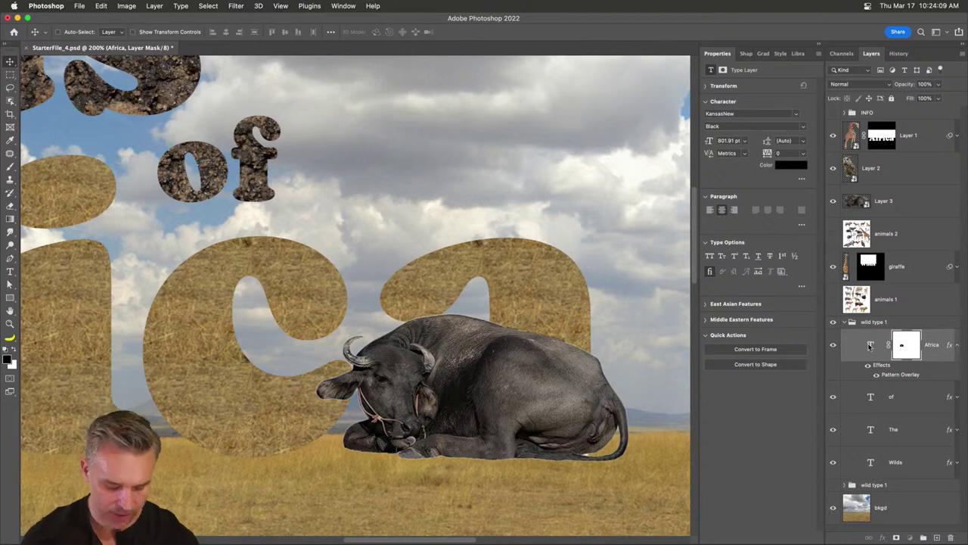
left_click(870, 347)
key("super+0")
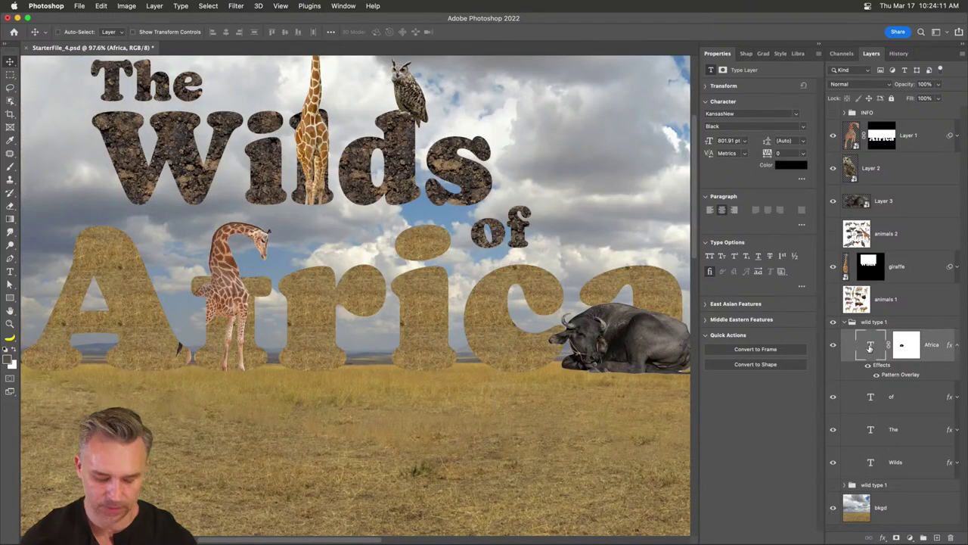
left_click(870, 346, "super")
key("super+plus")
key("super+plus")
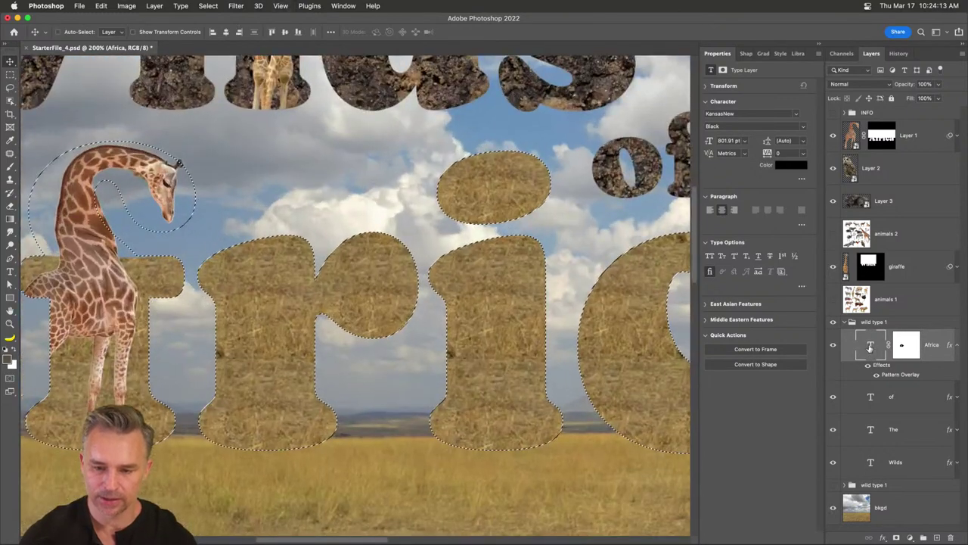
scroll(442, 340, "right", 10)
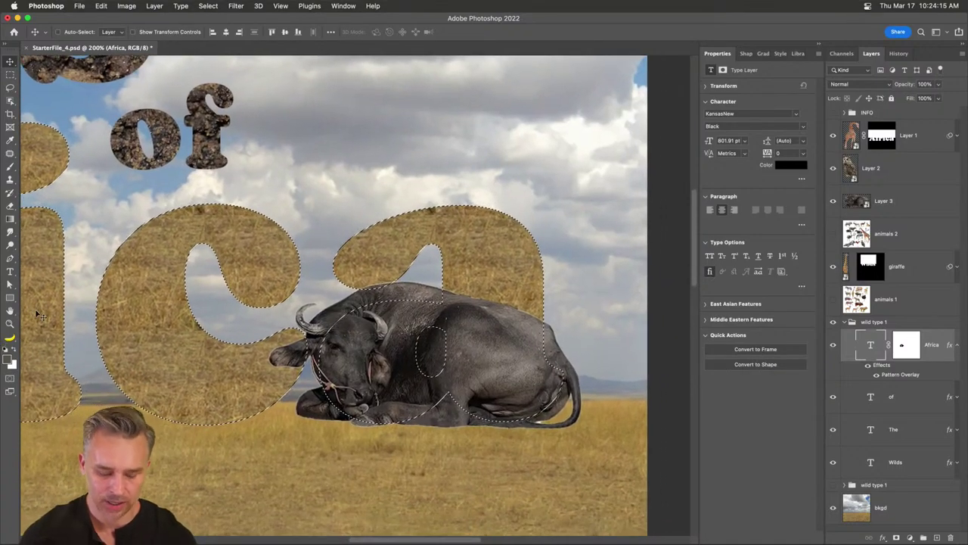
key("super+plus")
key("super+plus")
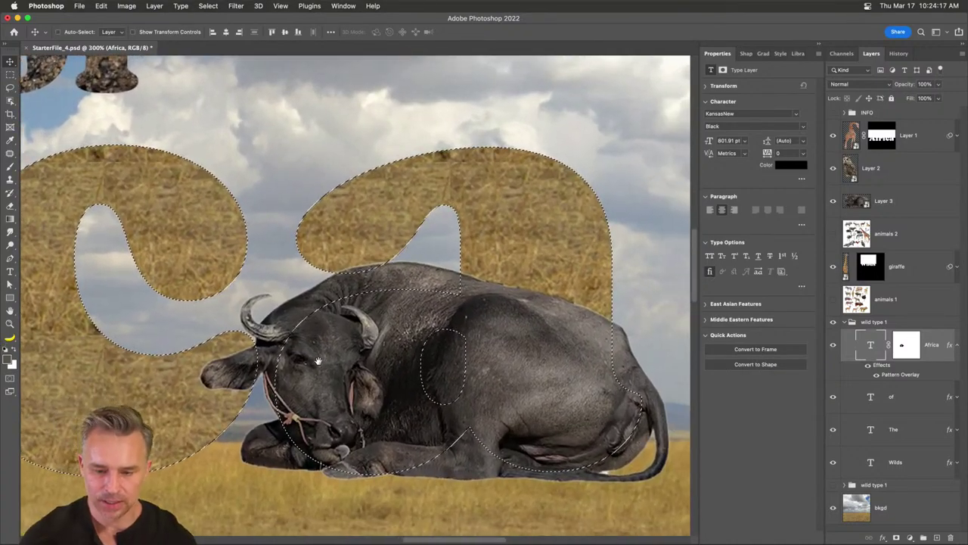
left_click(936, 200)
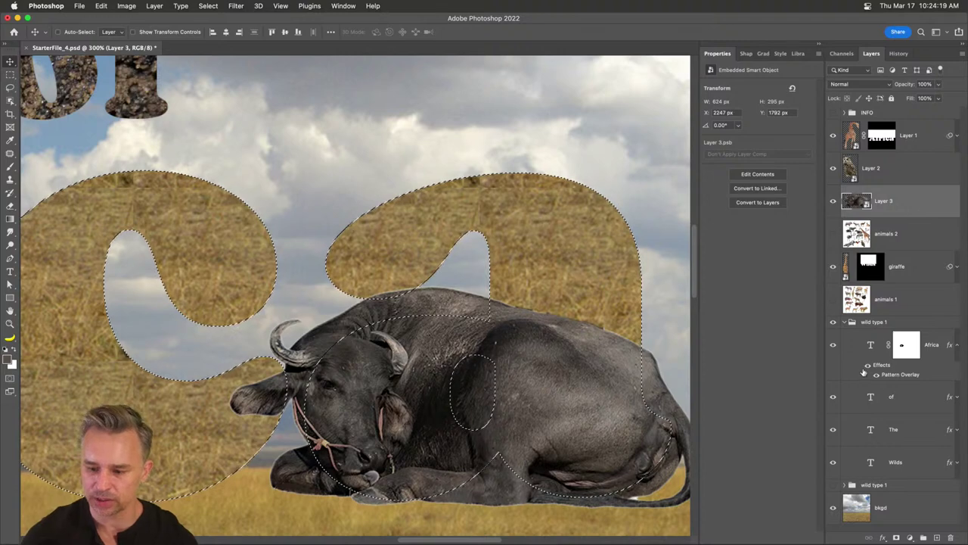
left_click(895, 537)
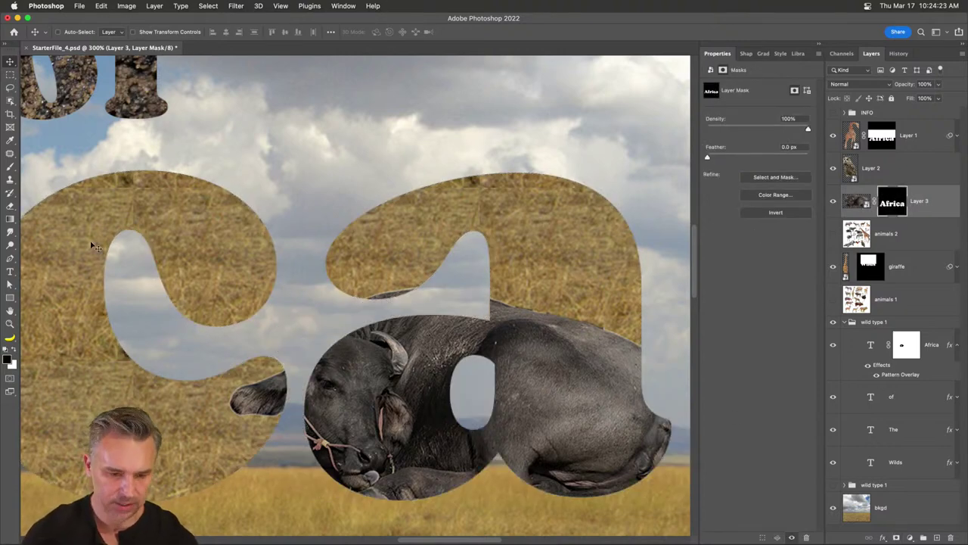
Paint the mask so the buffalo's head, horns and back show in front of the letters c and a
key("b")
mouse_move(340, 355)
left_mouse_down()
mouse_move(401, 344)
mouse_move(420, 355)
left_mouse_up()
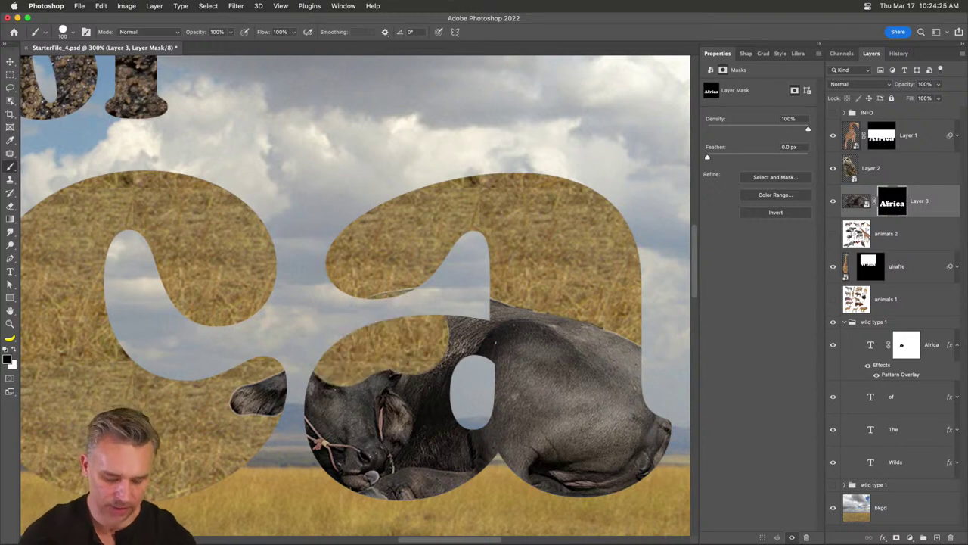
key("x")
mouse_move(367, 333)
left_mouse_down()
mouse_move(393, 348)
mouse_move(295, 408)
mouse_move(318, 454)
mouse_move(344, 462)
mouse_move(306, 477)
mouse_move(401, 454)
left_mouse_up()
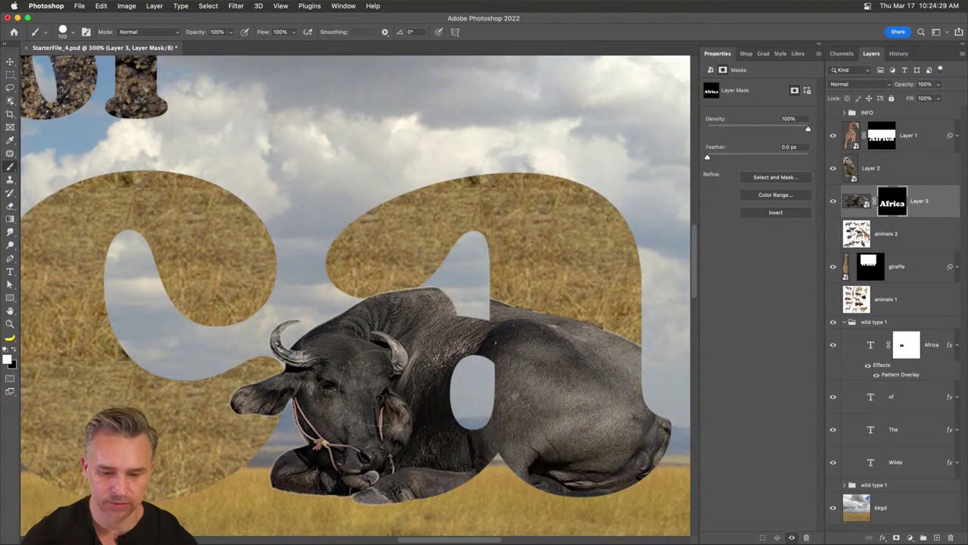
mouse_move(386, 362)
left_mouse_down()
mouse_move(465, 302)
mouse_move(503, 327)
left_mouse_up()
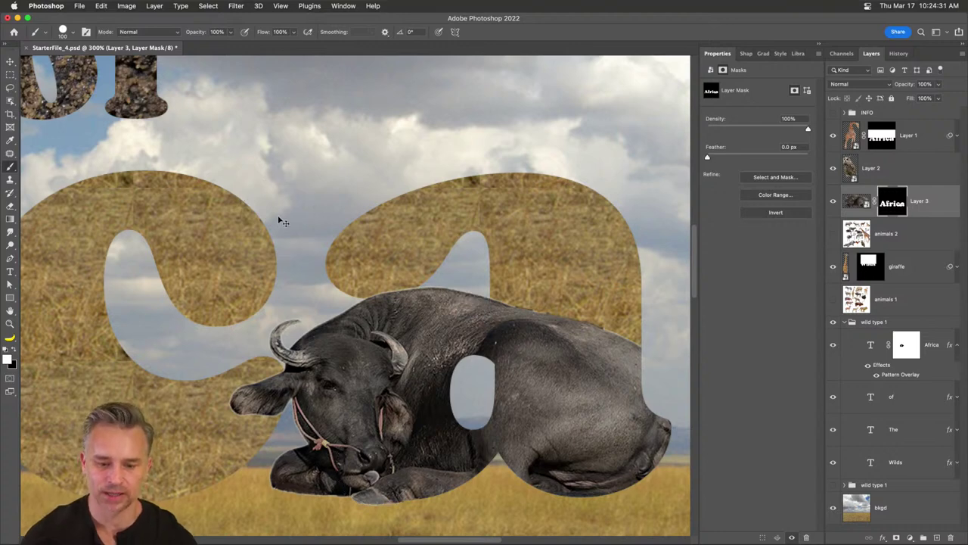
key("super+minus")
key("super+minus")
left_click_drag(285, 236, 518, 306)
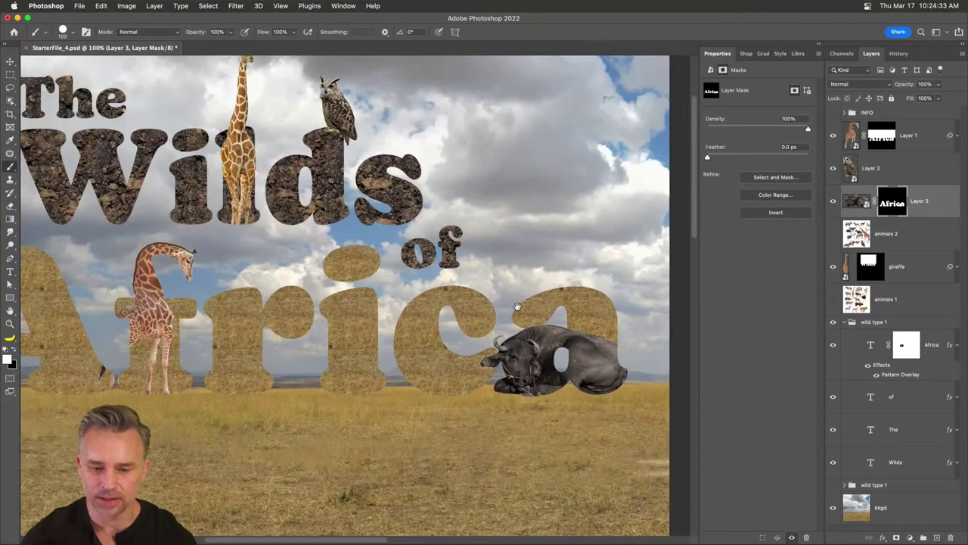
left_click_drag(389, 322, 485, 382)
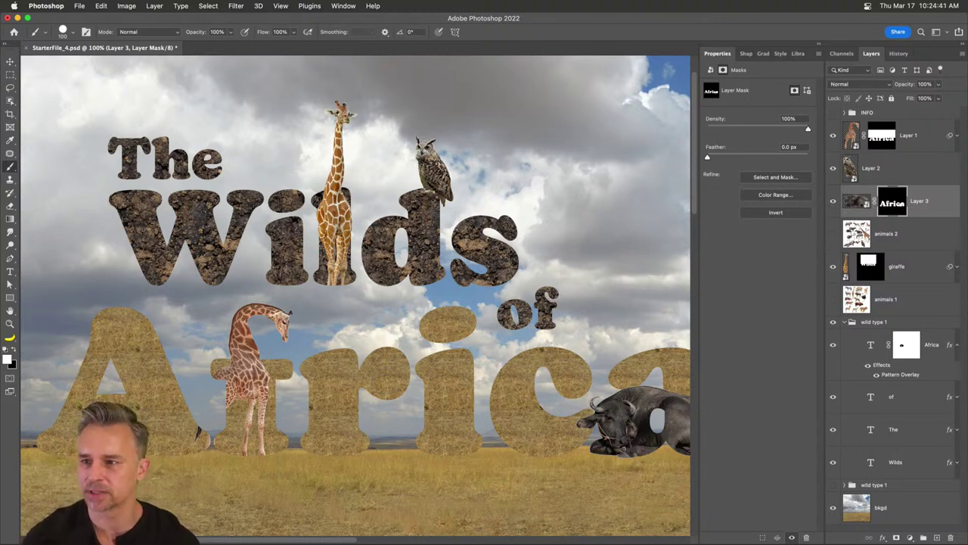
Move the animals 1 layer above animals 2, then show and select the animals 2 collage
left_click(10, 74)
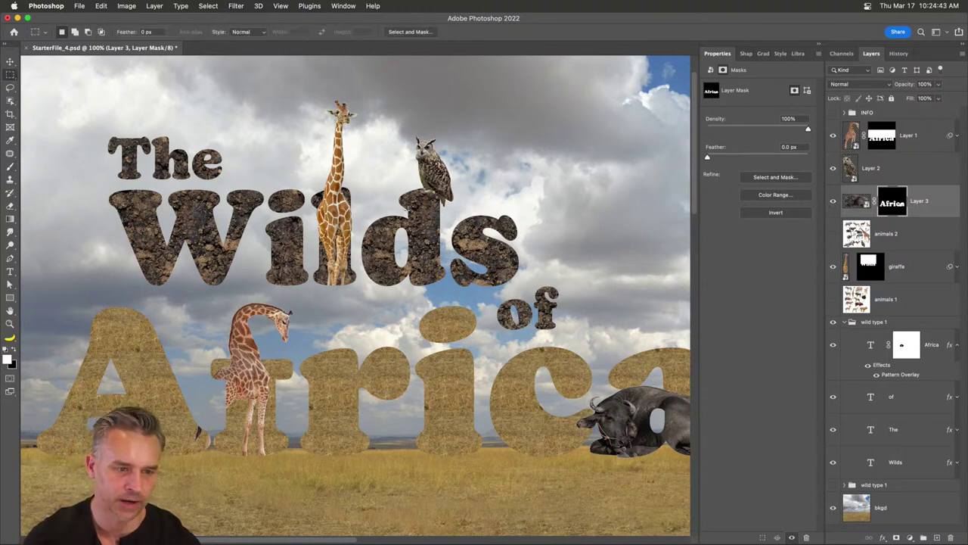
left_click(936, 203)
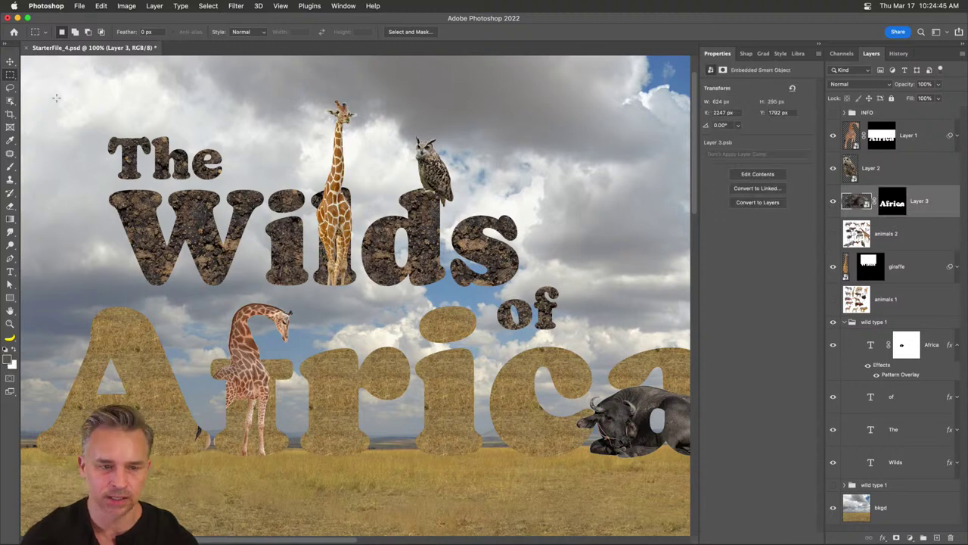
scroll(94, 115, "down", 3)
scroll(94, 115, "left", 3)
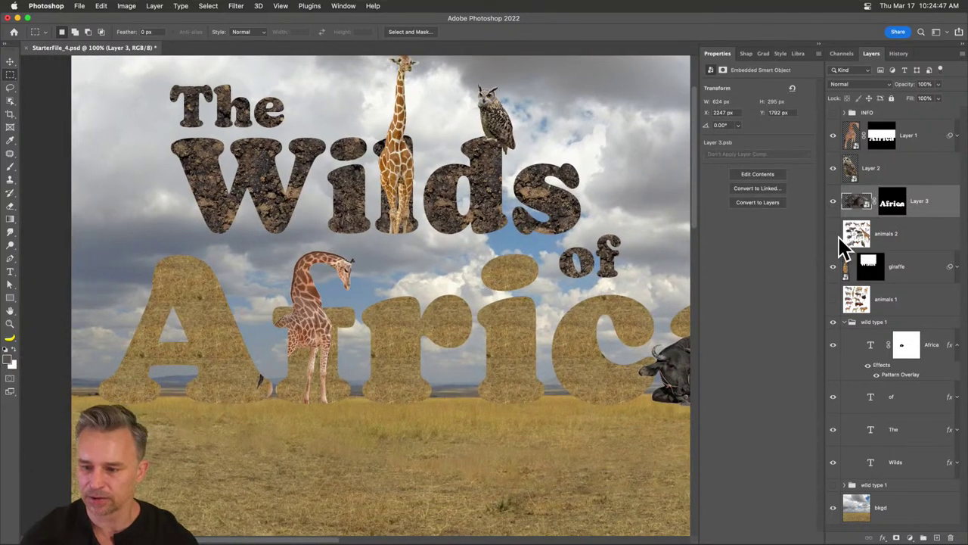
left_click_drag(874, 301, 830, 199)
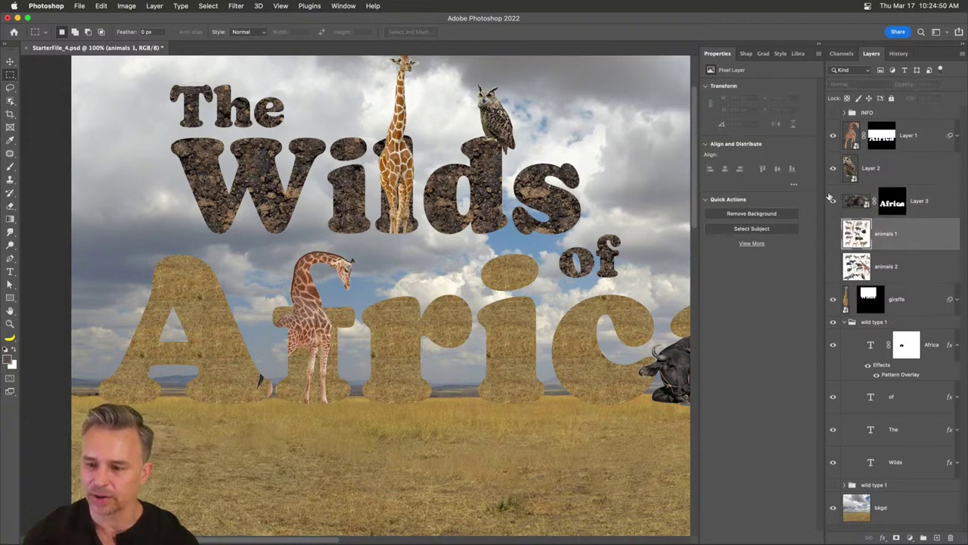
left_click(833, 266)
scroll(824, 246, "right", 5)
scroll(824, 246, "down", 1)
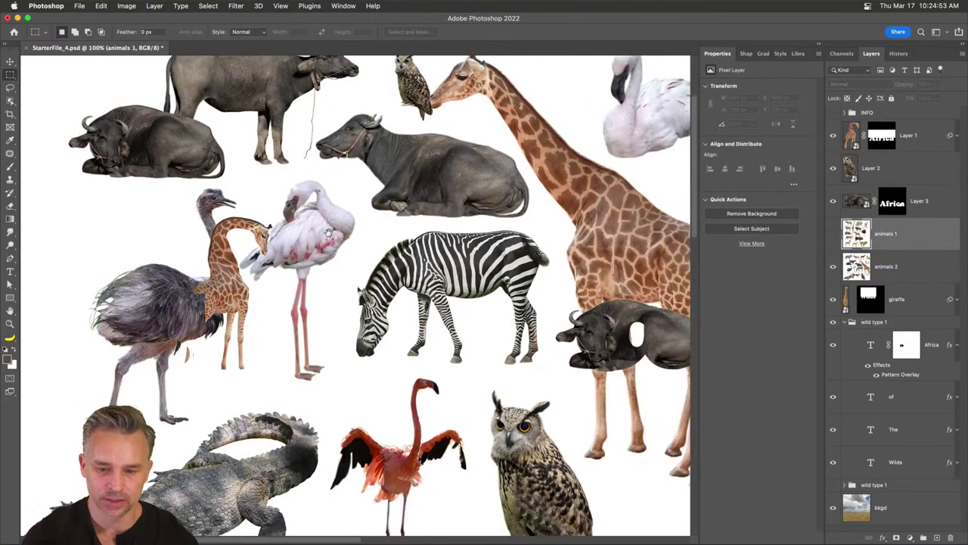
left_click(872, 267)
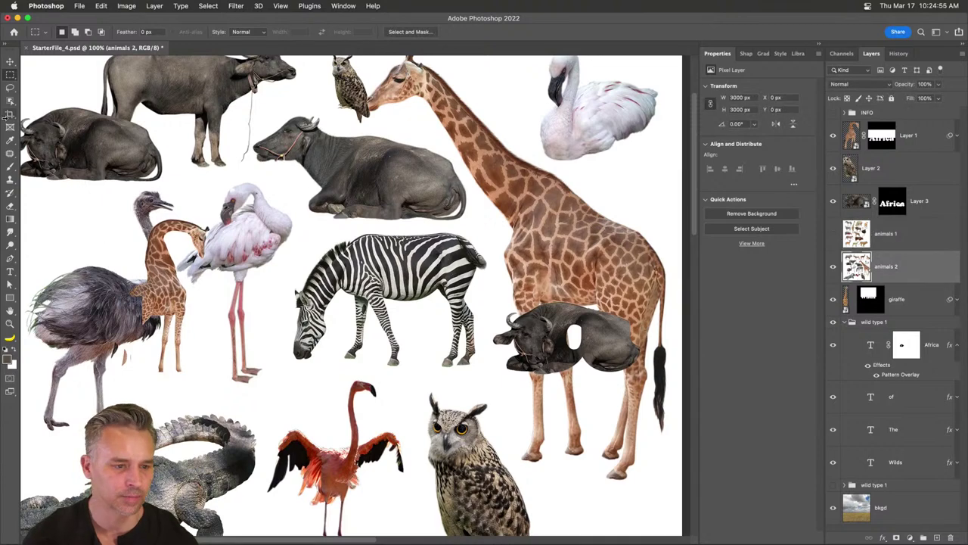
Select the grazing zebra with Lasso and Object Selection and copy it to a new layer
left_click(9, 88)
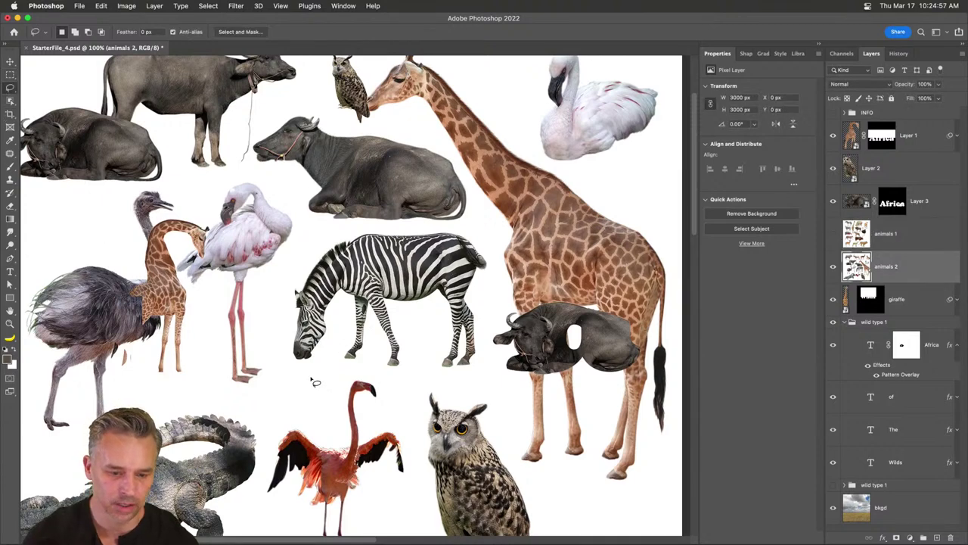
mouse_move(330, 371)
left_mouse_down()
mouse_move(294, 374)
mouse_move(268, 316)
mouse_move(278, 274)
mouse_move(299, 254)
mouse_move(335, 232)
mouse_move(403, 227)
mouse_move(487, 246)
mouse_move(477, 367)
mouse_move(331, 372)
left_mouse_up()
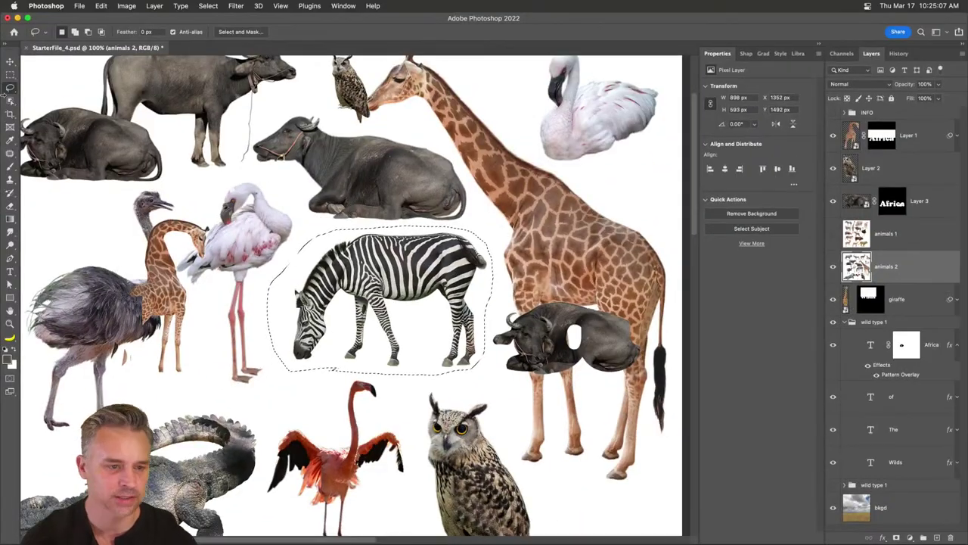
left_click(10, 101)
mouse_move(300, 248)
left_mouse_down()
mouse_move(352, 227)
mouse_move(416, 221)
mouse_move(483, 238)
mouse_move(495, 264)
mouse_move(485, 358)
mouse_move(456, 377)
mouse_move(292, 375)
mouse_move(282, 257)
left_mouse_up()
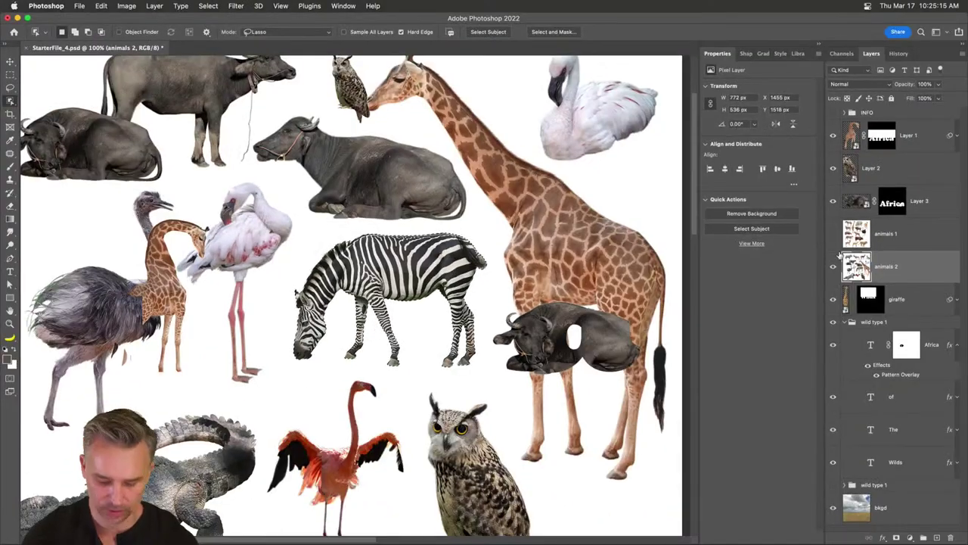
key("super+j")
Hide the animals 2 collage and scale the zebra to about 84%, near the giraffe
left_click(834, 303)
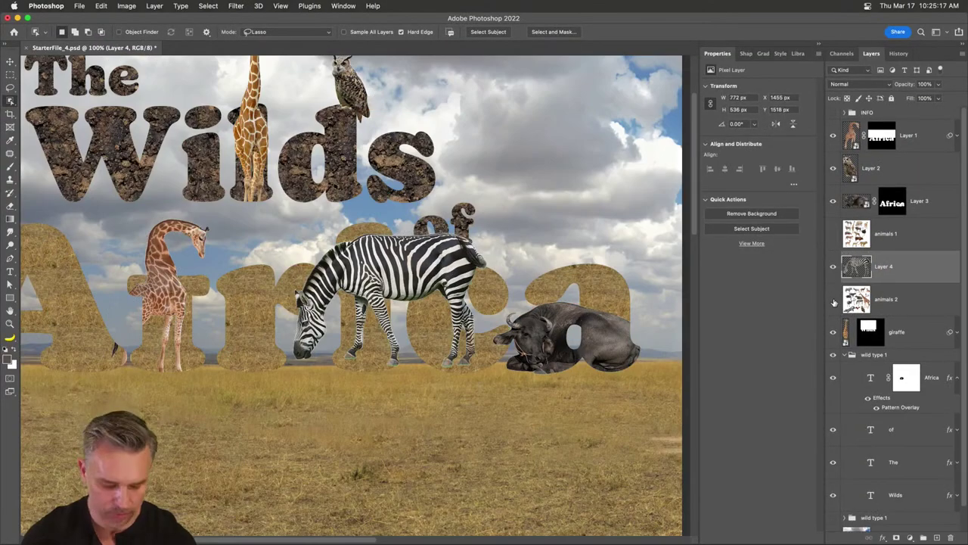
key("super+t")
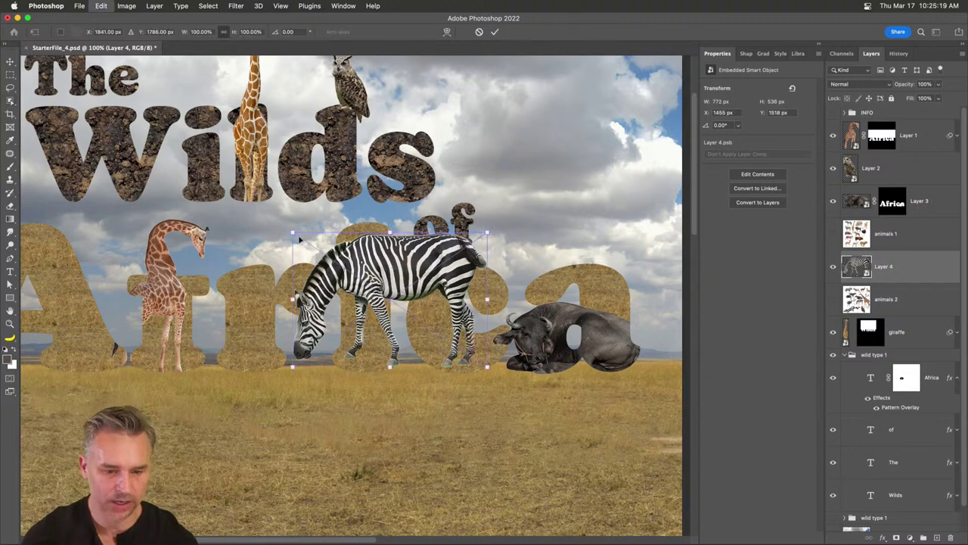
left_click_drag(292, 232, 354, 261)
left_click_drag(414, 341, 288, 338)
left_click_drag(198, 281, 155, 251)
Flip the zebra horizontally and place it beside the lower giraffe, committing the transform
right_click(203, 270)
left_click(239, 490)
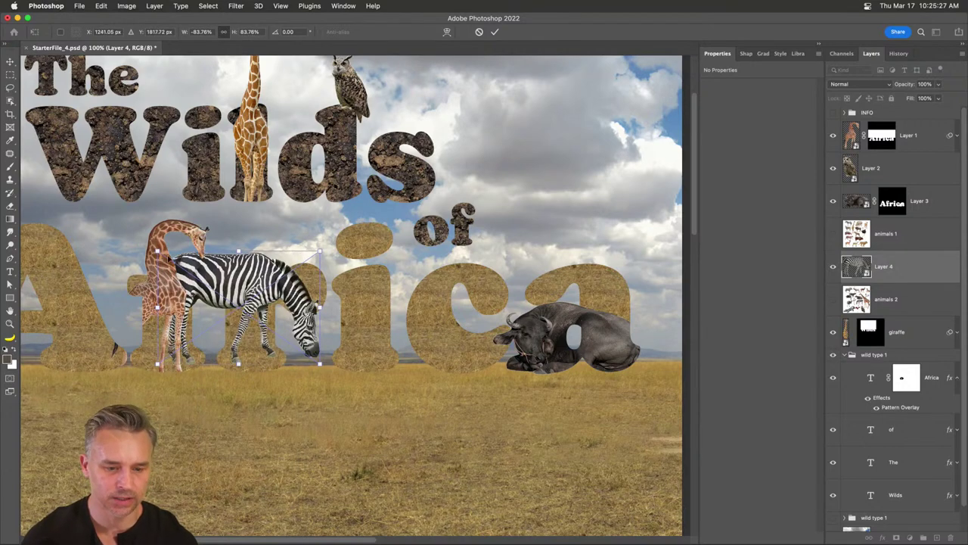
left_click_drag(225, 280, 250, 286)
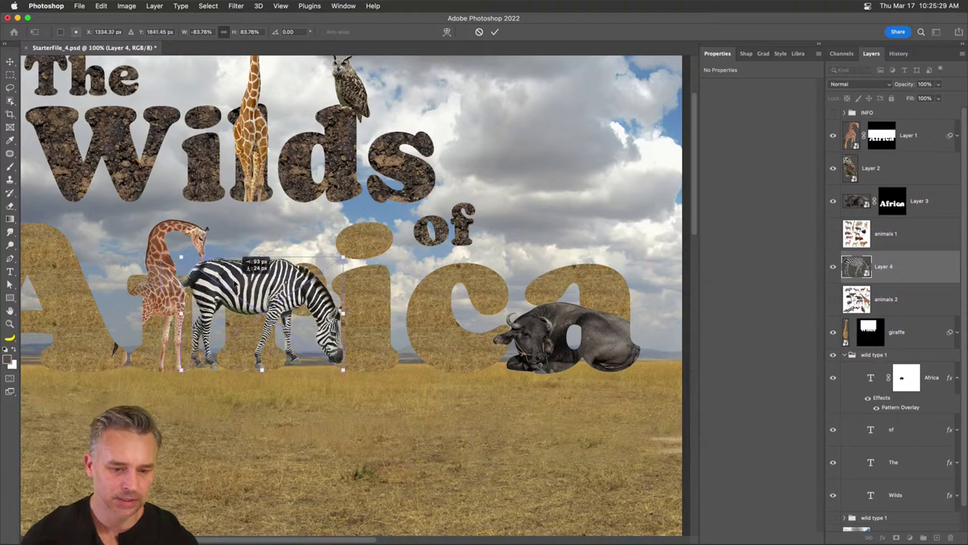
key("Return")
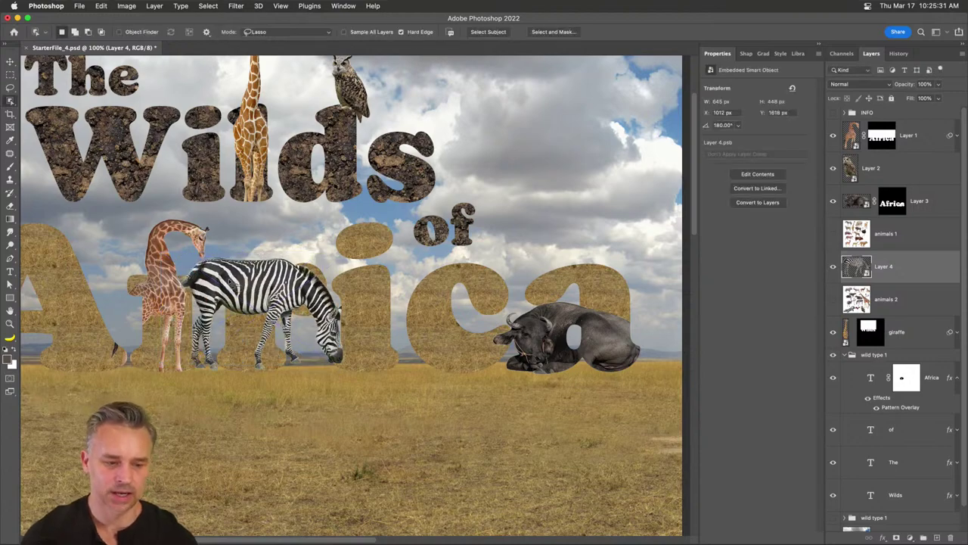
scroll(234, 286, "up", 5)
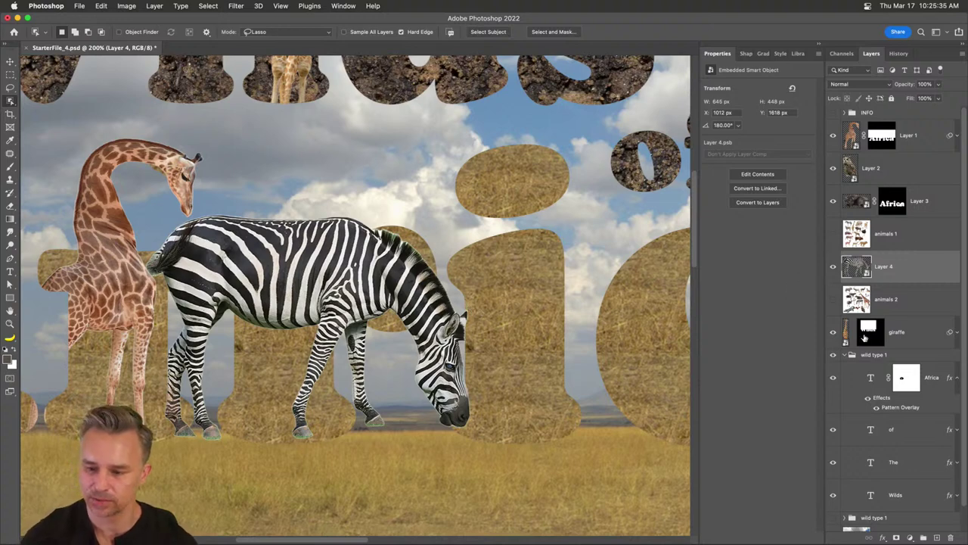
scroll(869, 326, "down", 1)
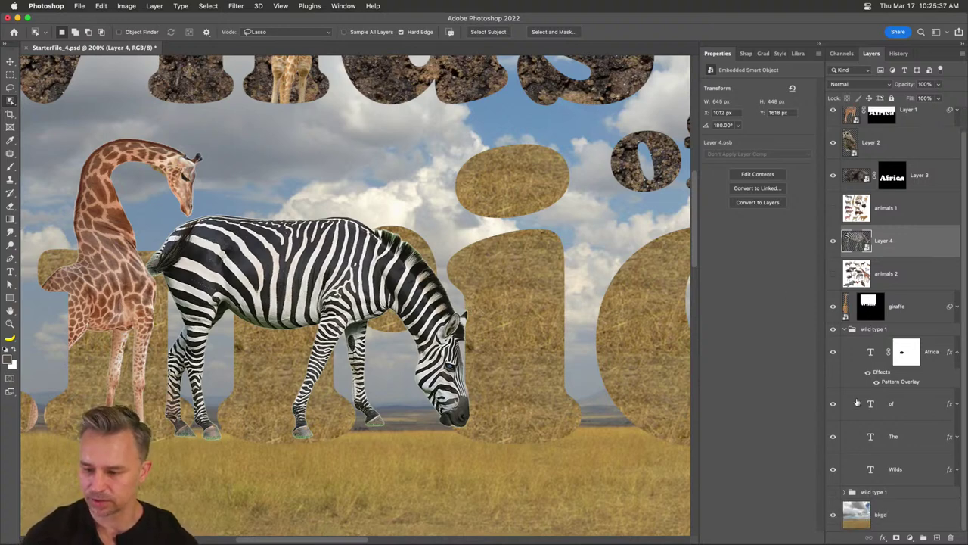
Mask the zebra to the Africa lettering and paint white to reveal its head, neck and back
left_click(871, 354, "super")
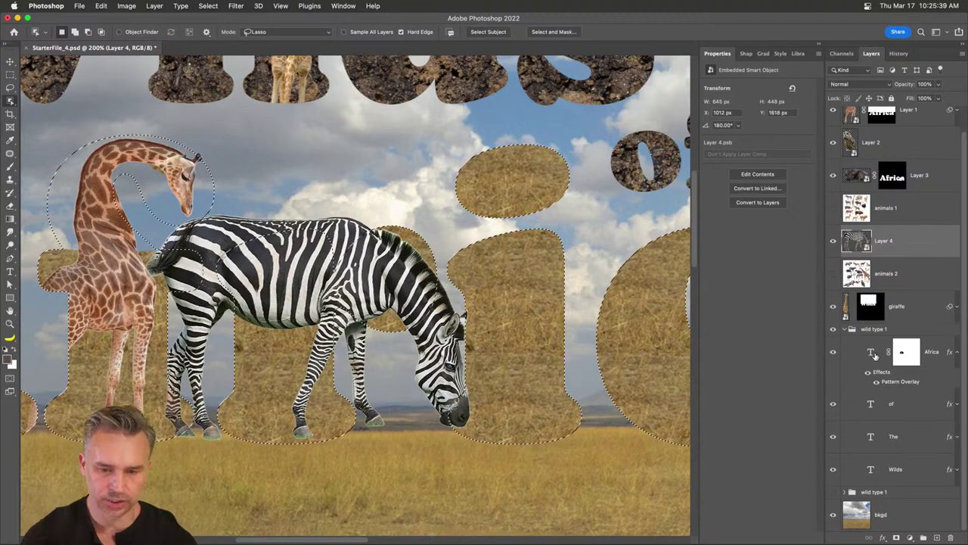
left_click(897, 537)
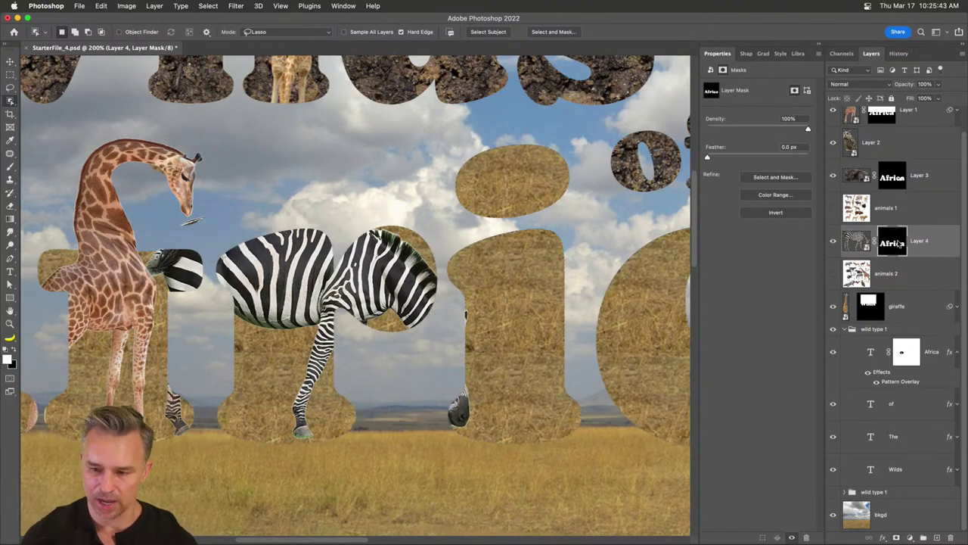
key("b")
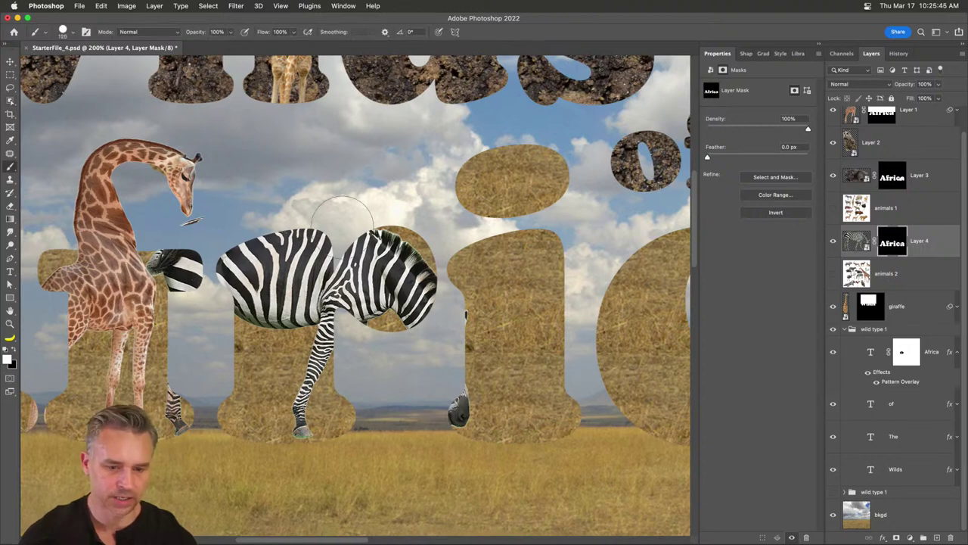
mouse_move(367, 231)
left_mouse_down()
mouse_move(407, 343)
mouse_move(440, 355)
mouse_move(446, 386)
left_mouse_up()
mouse_move(344, 250)
left_mouse_down()
mouse_move(340, 220)
mouse_move(254, 227)
left_mouse_up()
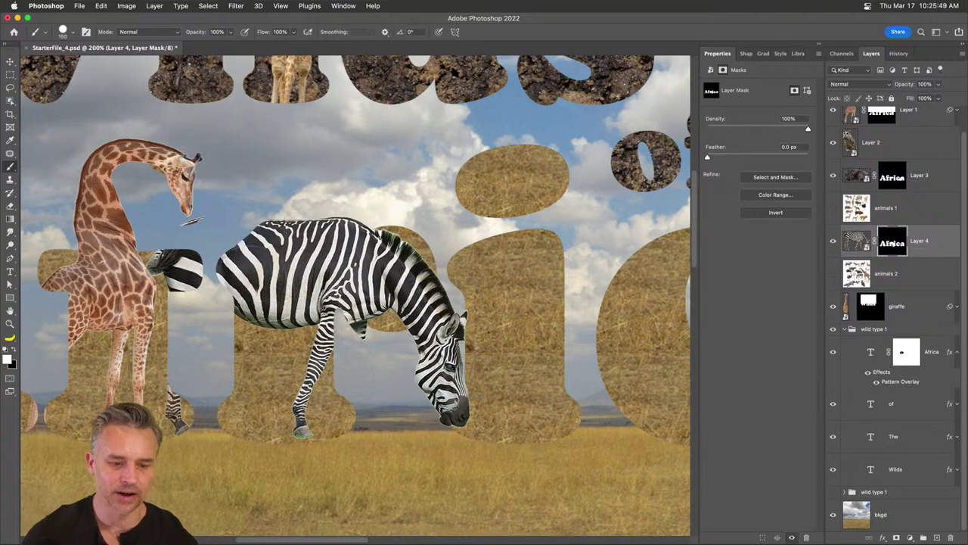
Paint black to tuck the zebra's rump behind the letter, then zoom out to the whole composition
key("x")
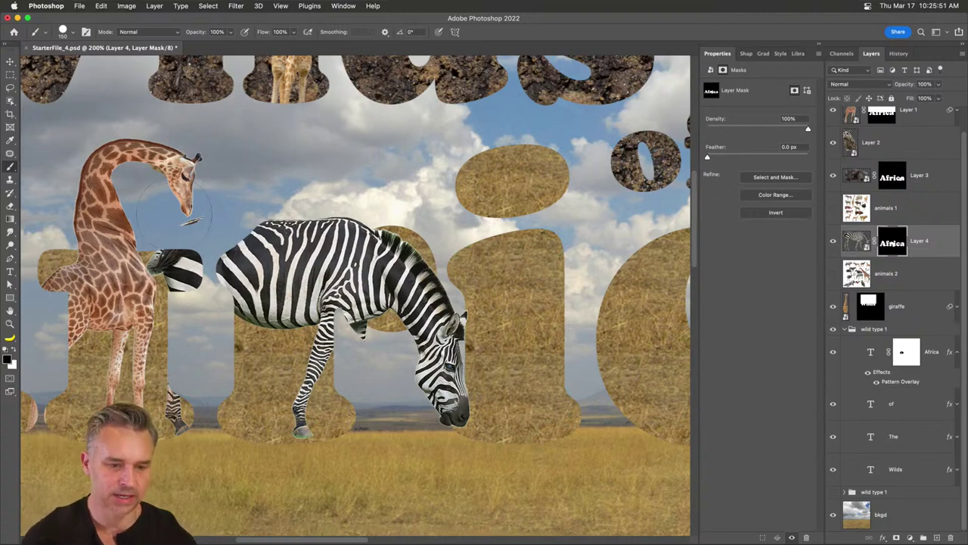
left_click_drag(185, 254, 168, 333)
key("super+minus")
key("super+minus")
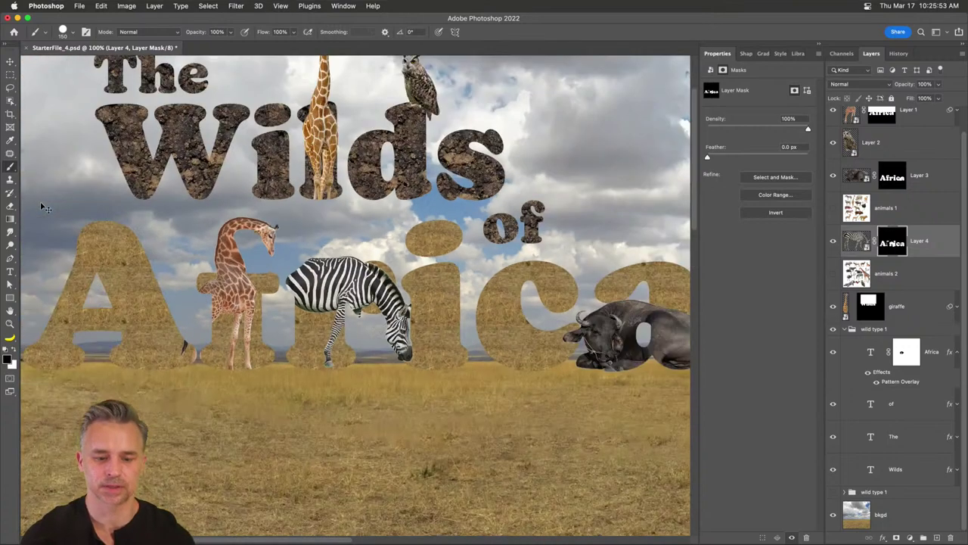
scroll(627, 199, "up", 3)
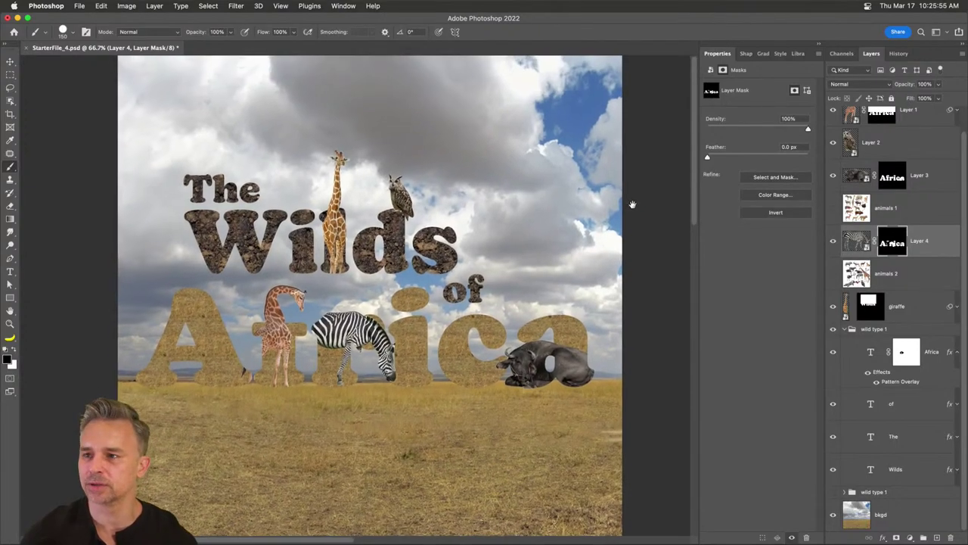